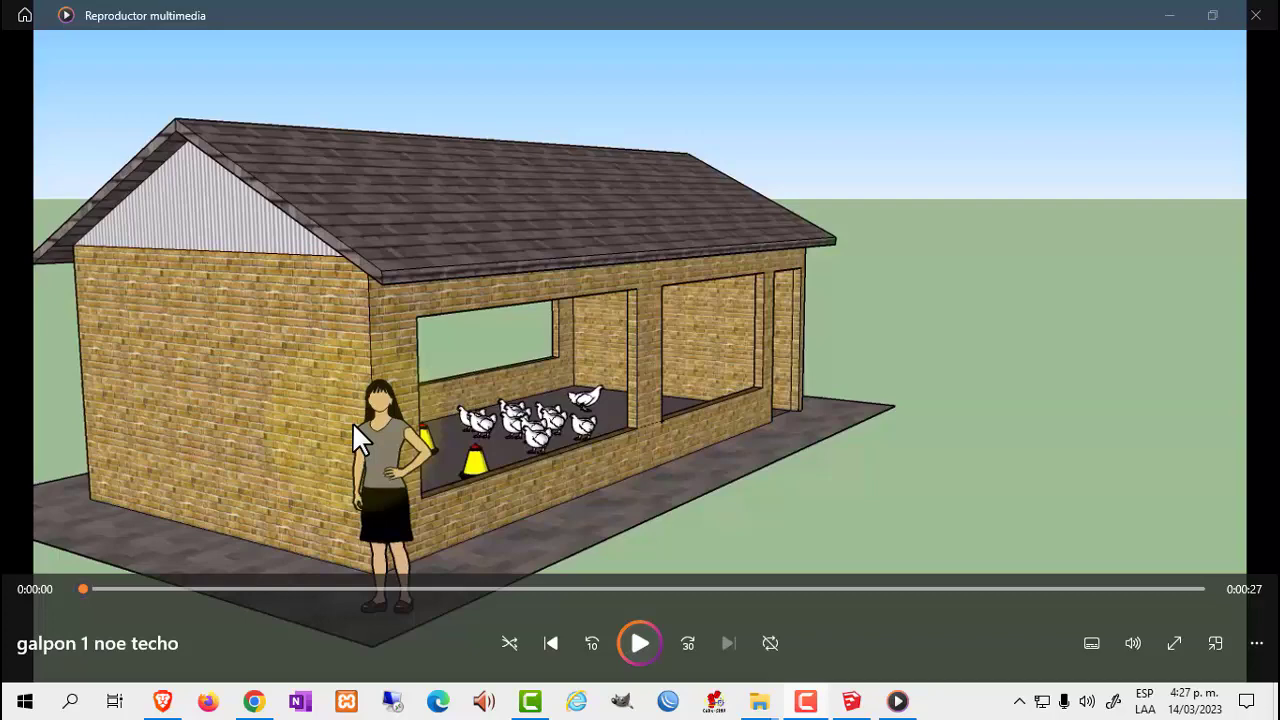
Close the finished 'galpon 1 noe techo.mp4' shed animation in the media player
{"action": "left_click", "coordinate": [1255, 15]}
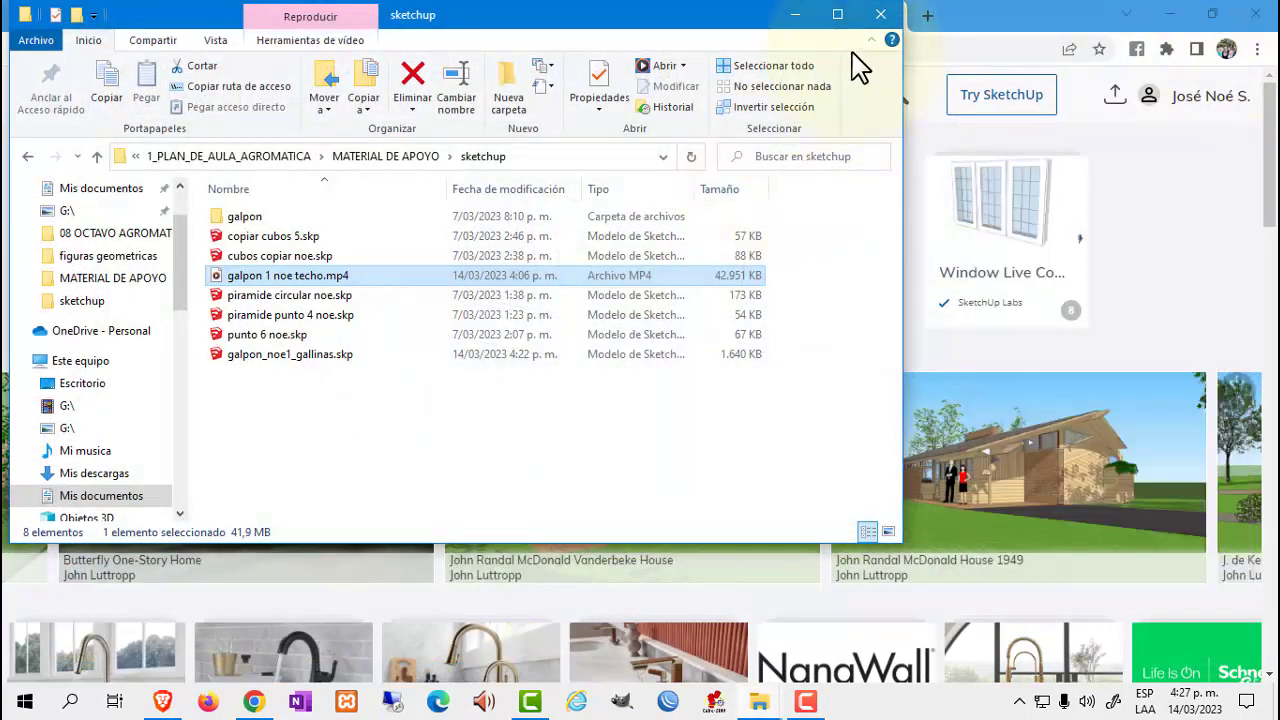
Search the web for '3dwarehouse' from Chrome's address bar
{"action": "left_click", "coordinate": [797, 16]}
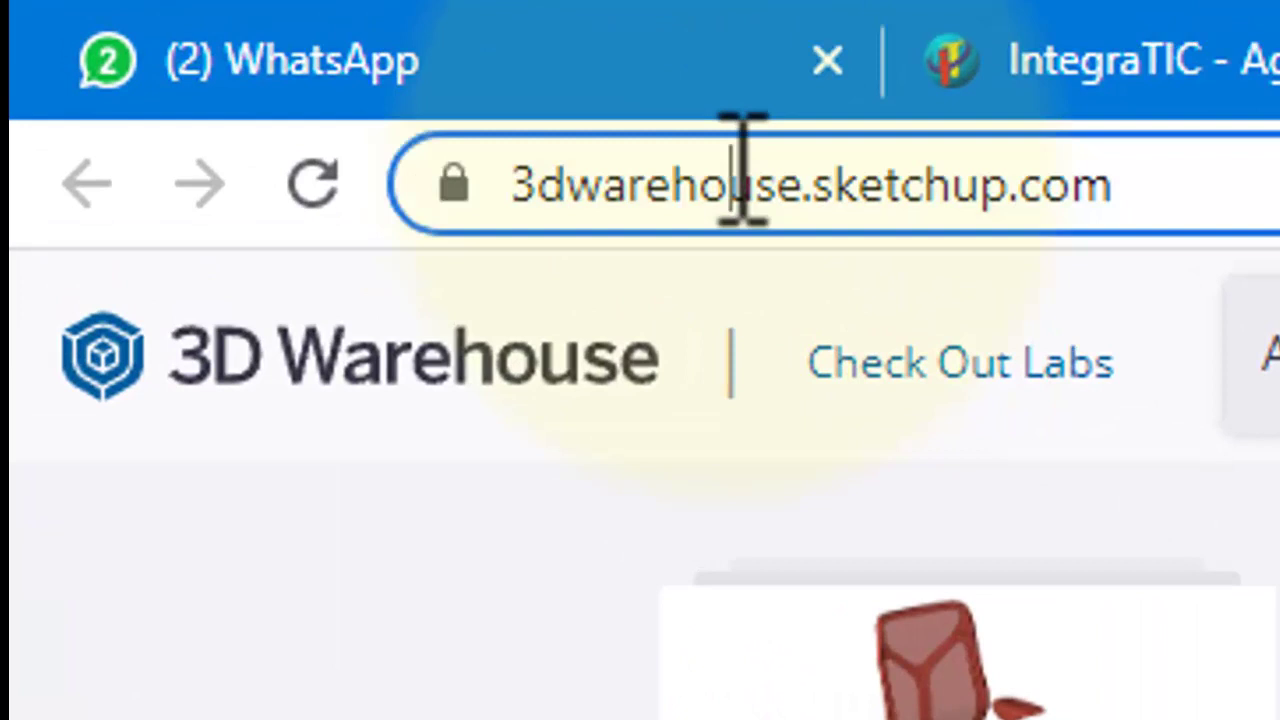
{"action": "left_click", "coordinate": [742, 170]}
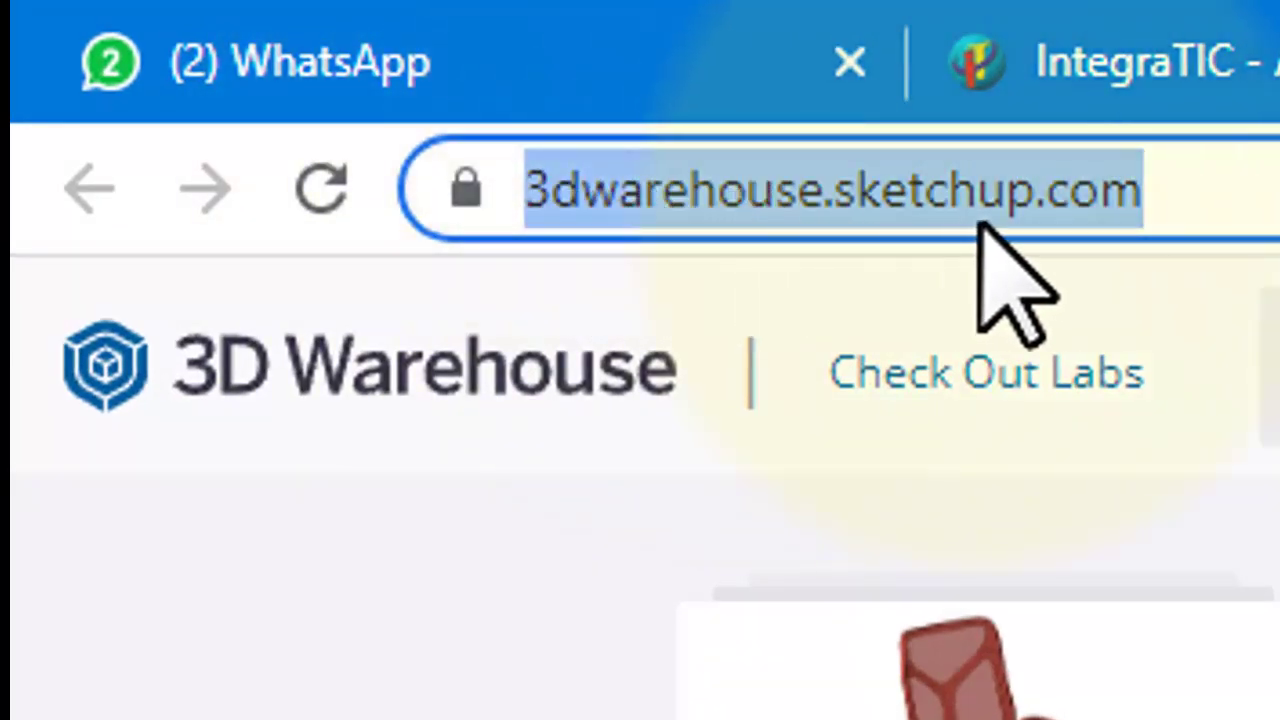
{"action": "type", "text": "3e"}
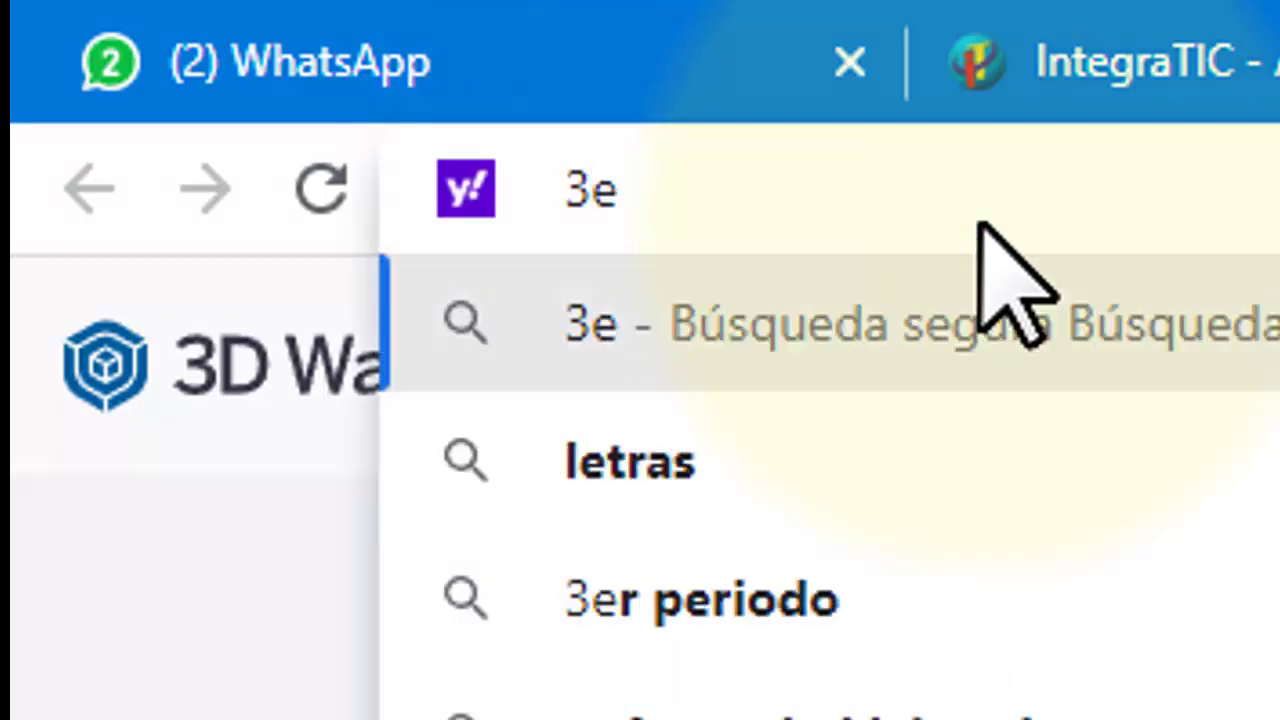
{"action": "key", "text": "BackSpace"}
{"action": "type", "text": "dwre"}
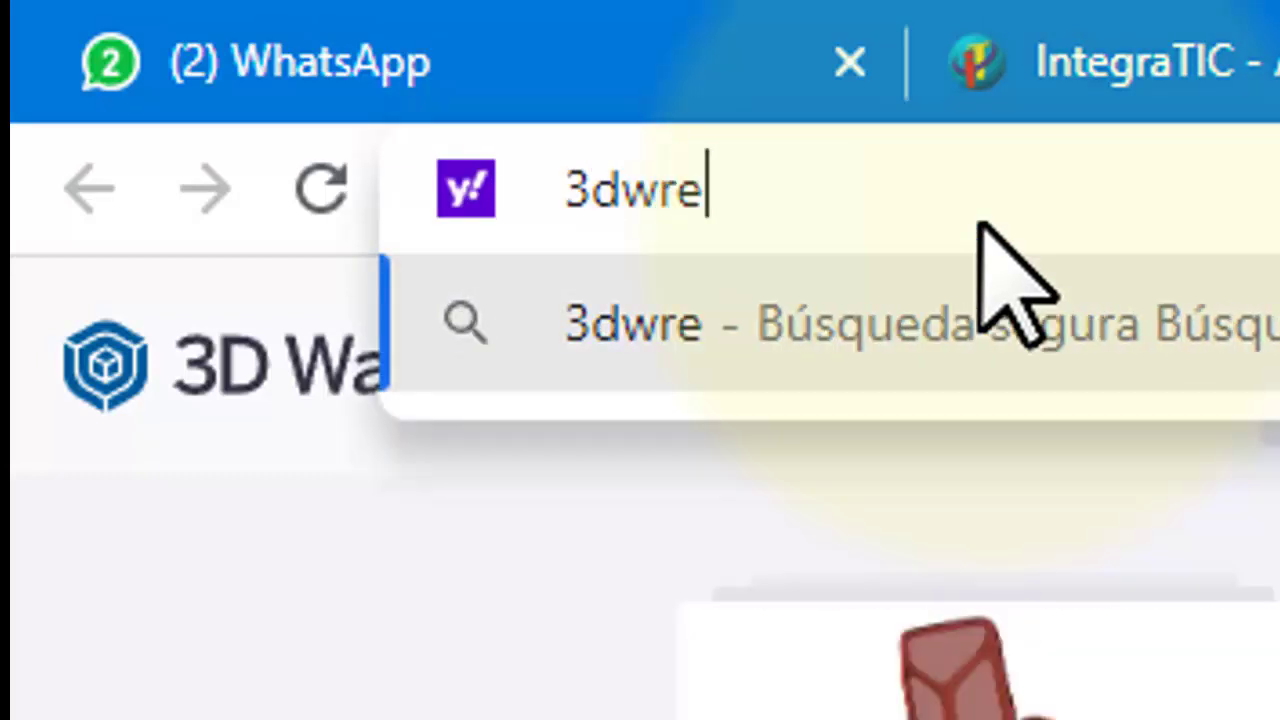
{"action": "key", "text": "BackSpace"}
{"action": "key", "text": "BackSpace"}
{"action": "type", "text": "ae"}
{"action": "key", "text": "BackSpace"}
{"action": "type", "text": "re"}
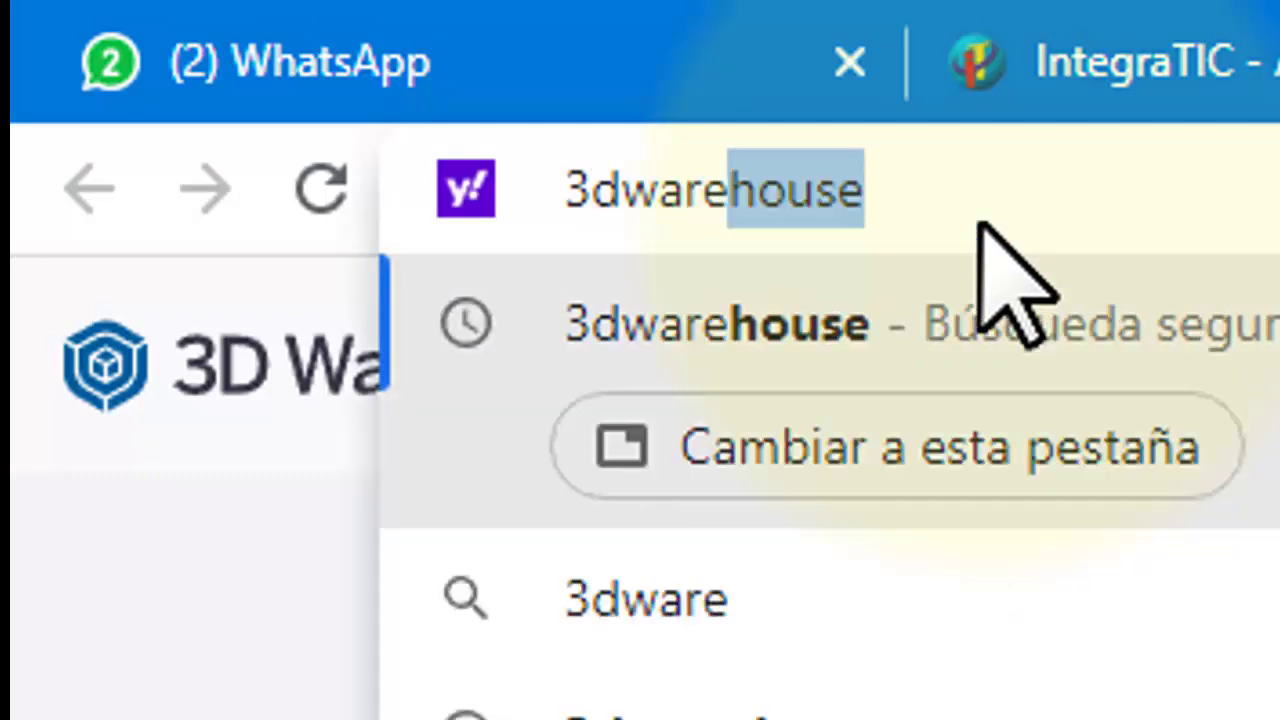
{"action": "left_click", "coordinate": [980, 222]}
{"action": "key", "text": "Return"}
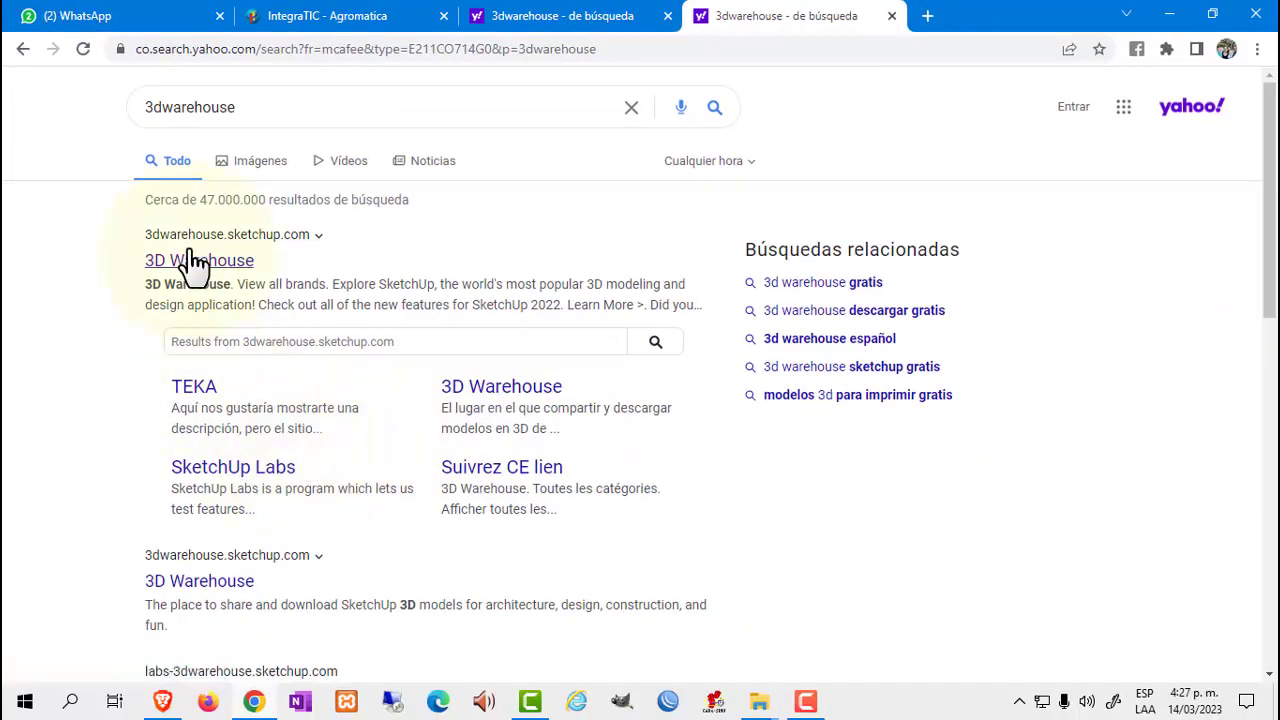
Open the 3D Warehouse site, browse its featured models, then minimize Chrome
{"action": "left_click", "coordinate": [190, 262]}
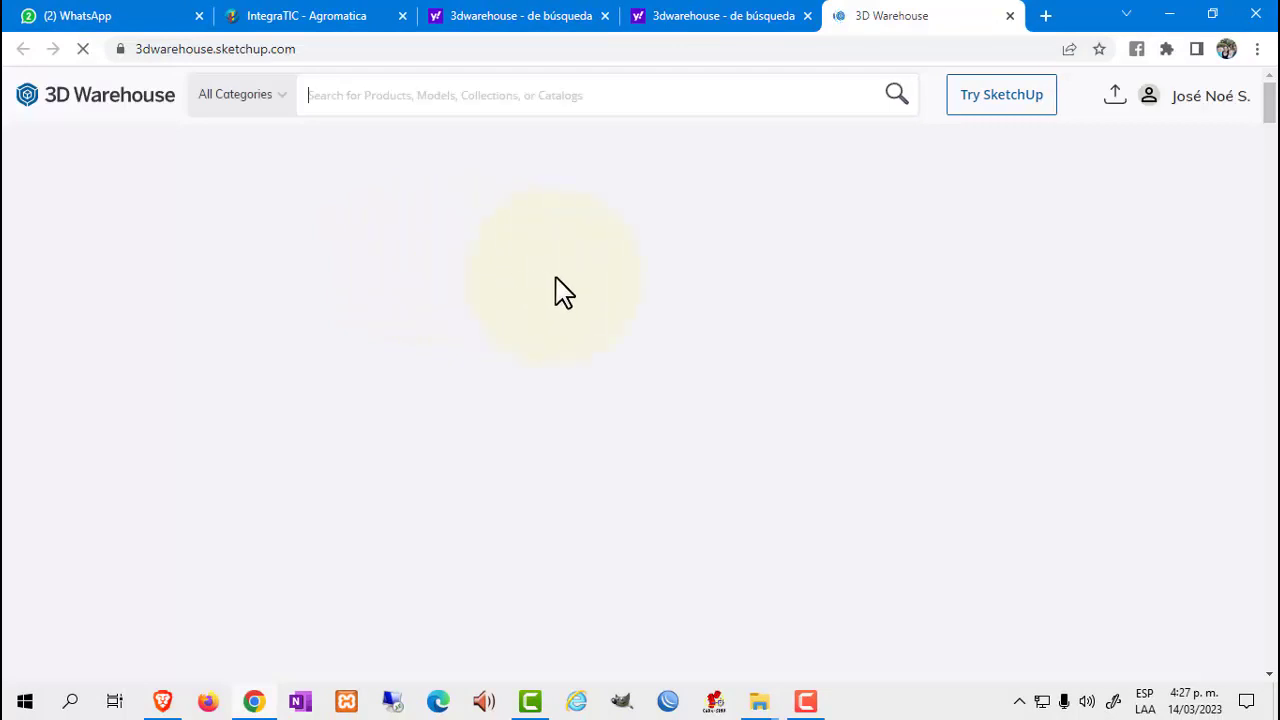
{"action": "scroll", "coordinate": [640, 408], "scroll_direction": "down", "scroll_amount": 2}
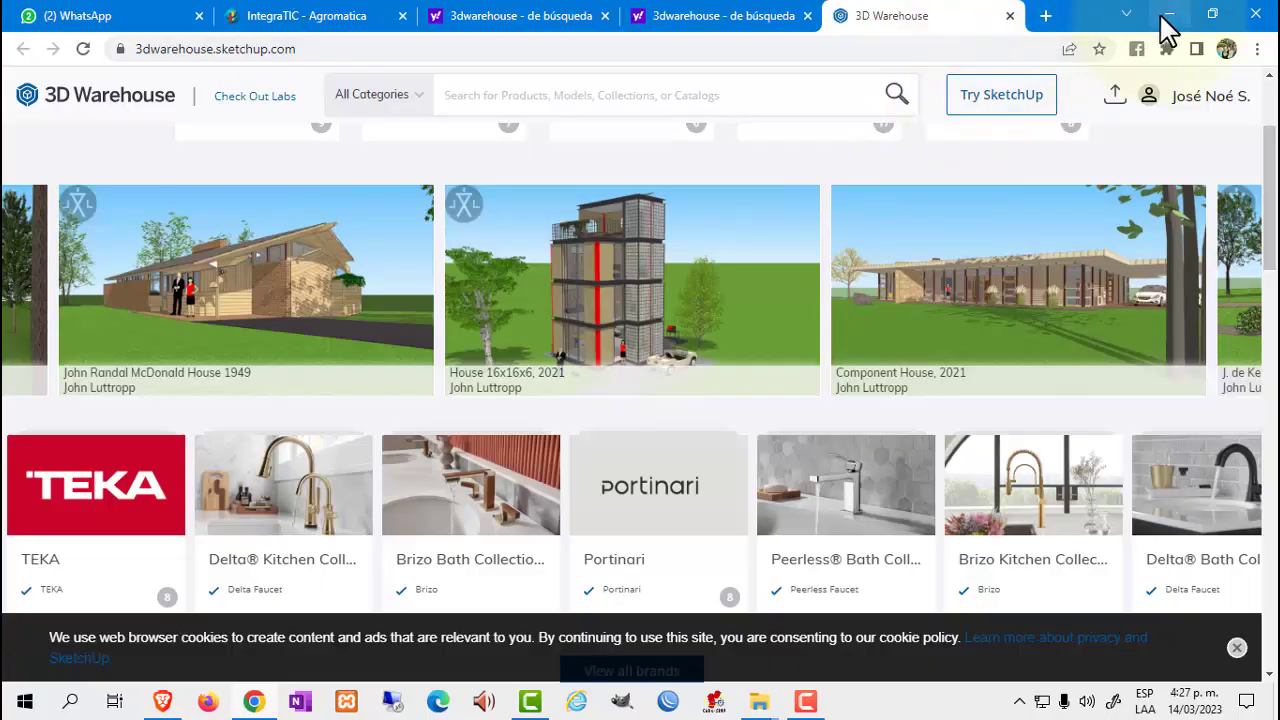
{"action": "left_click", "coordinate": [1163, 22]}
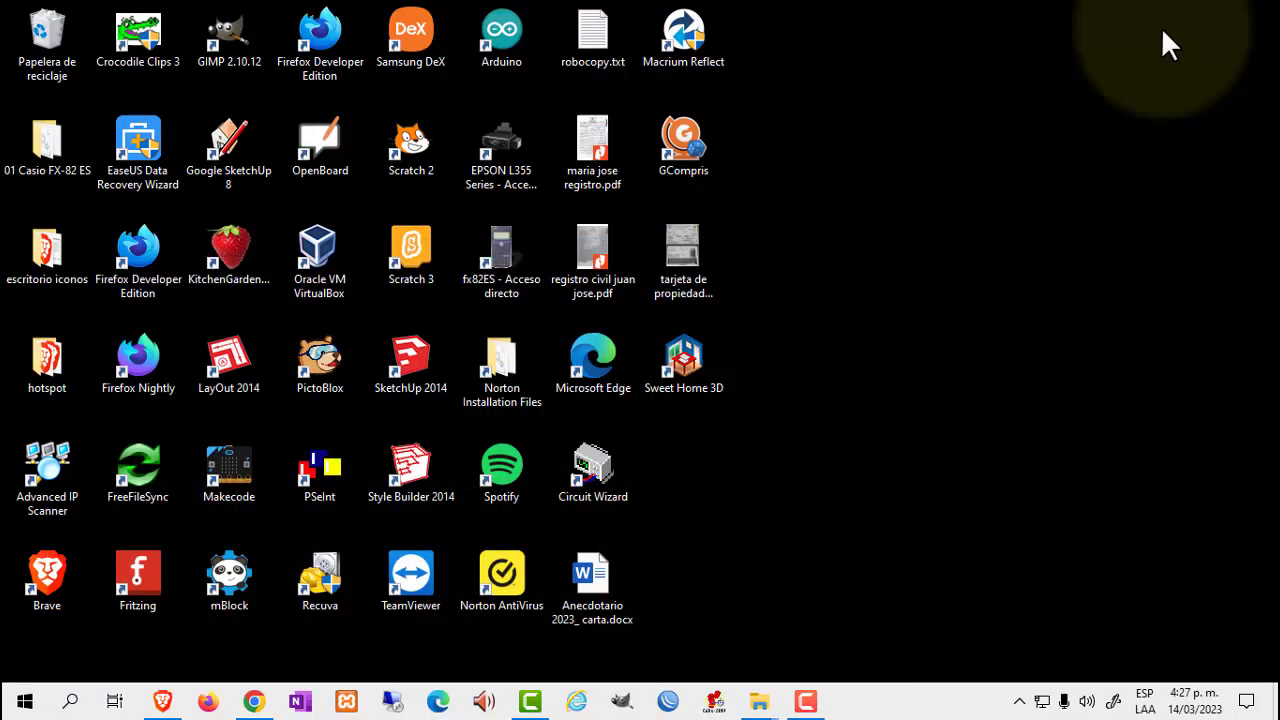
Launch SketchUp Pro 2014 from its desktop shortcut to start an untitled model
{"action": "double_click", "coordinate": [435, 367]}
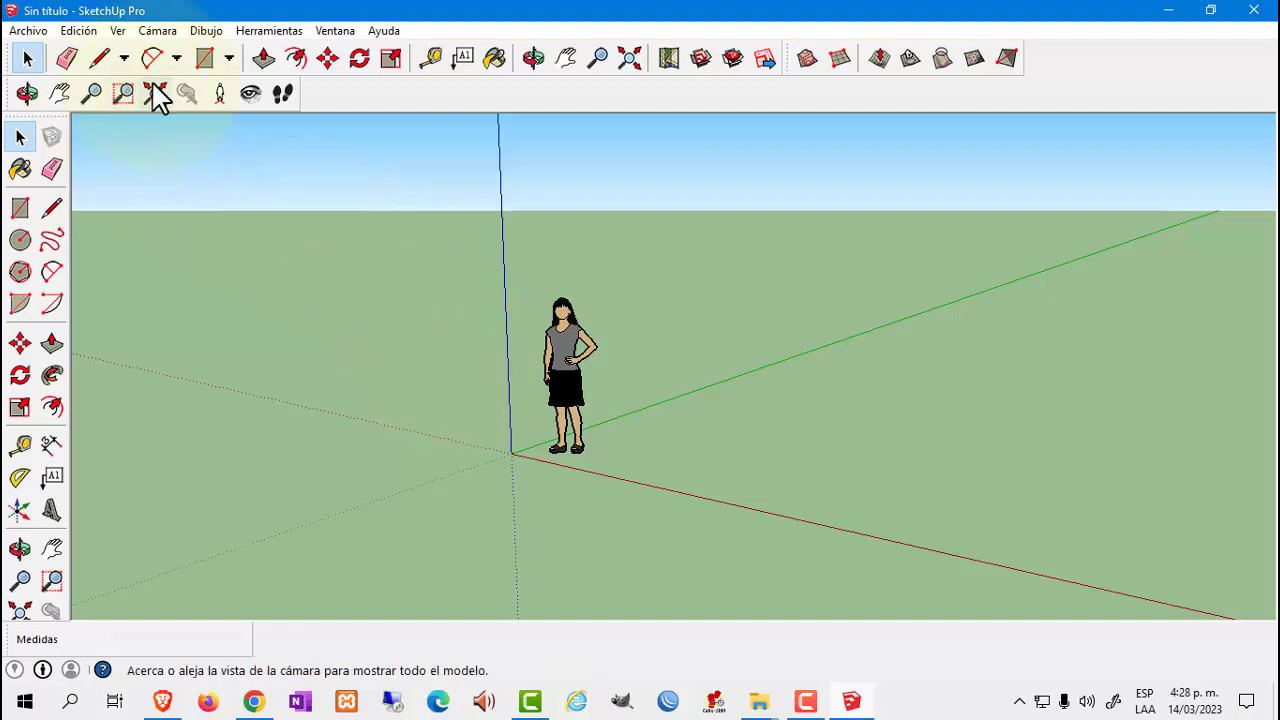
Open the recent model galpon_noe_parte1.skp and orbit around its walls and gables
{"action": "left_click", "coordinate": [43, 33]}
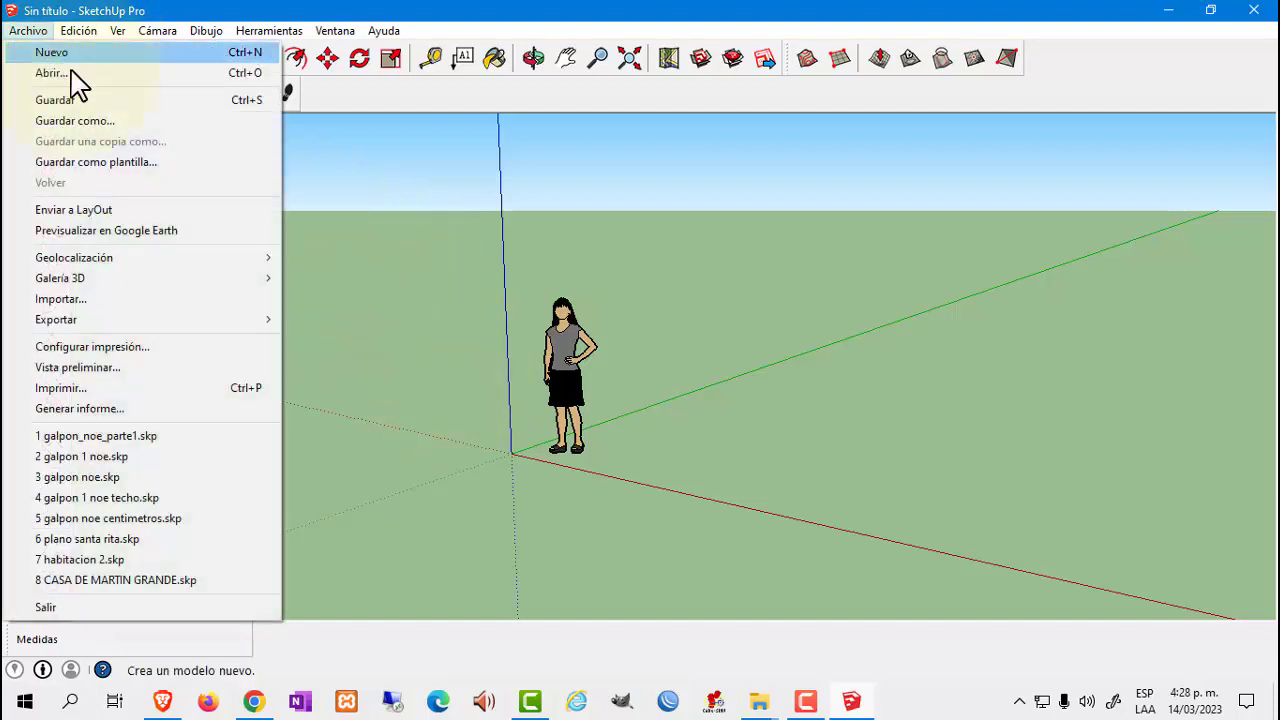
{"action": "left_click", "coordinate": [170, 437]}
{"action": "mouse_move", "coordinate": [177, 440]}
{"action": "middle_mouse_down"}
{"action": "mouse_move", "coordinate": [423, 528]}
{"action": "mouse_move", "coordinate": [351, 486]}
{"action": "mouse_move", "coordinate": [428, 517]}
{"action": "middle_mouse_up"}
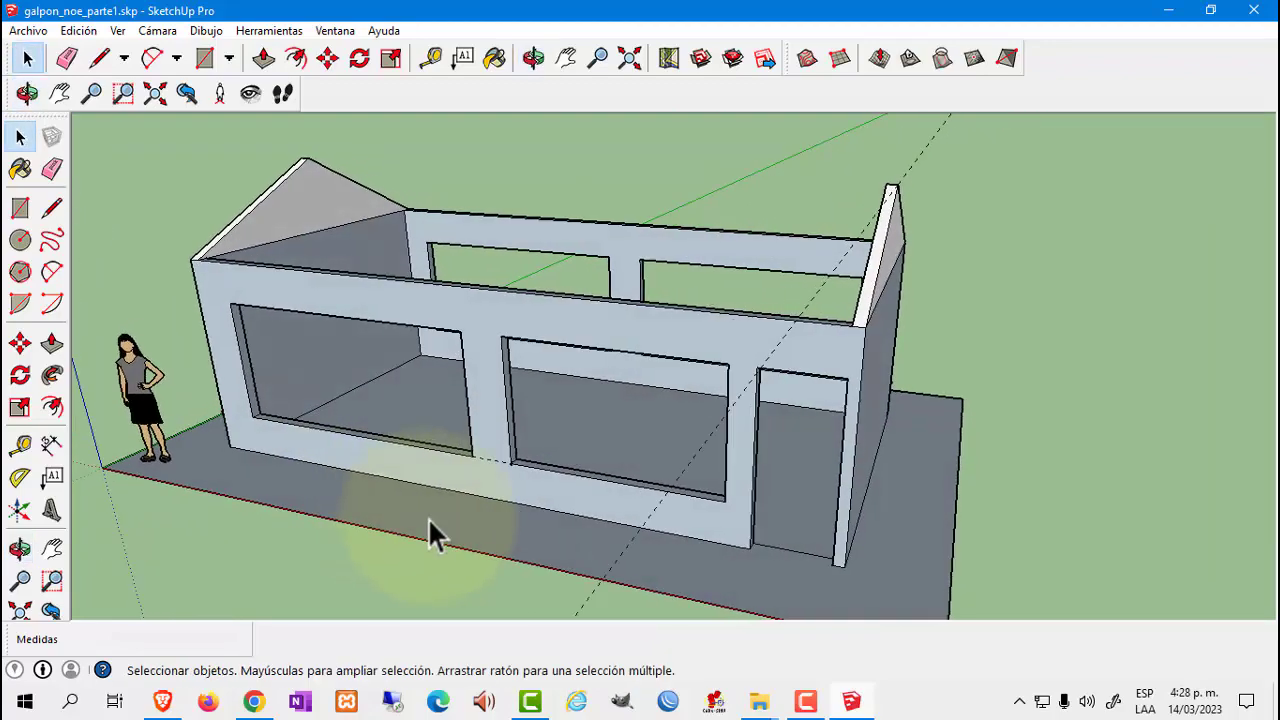
{"action": "middle_click_drag", "start_coordinate": [700, 462], "coordinate": [600, 423]}
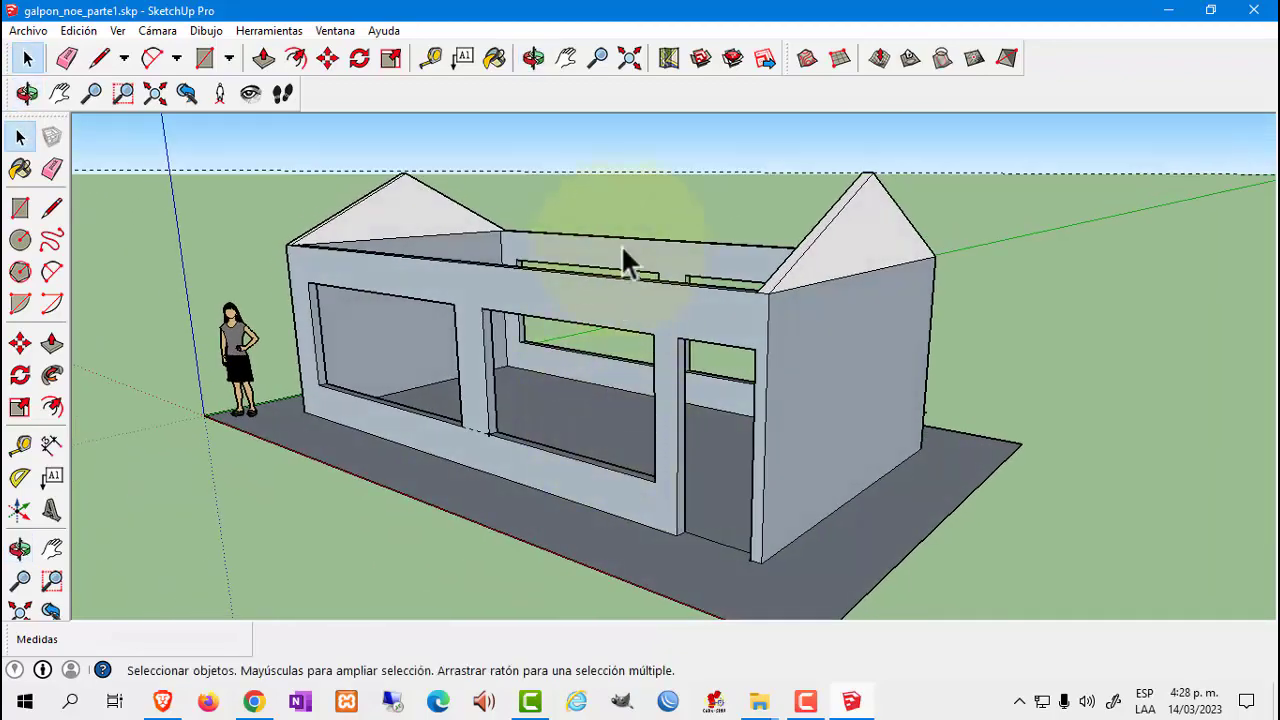
{"action": "middle_click_drag", "start_coordinate": [643, 177], "coordinate": [643, 241]}
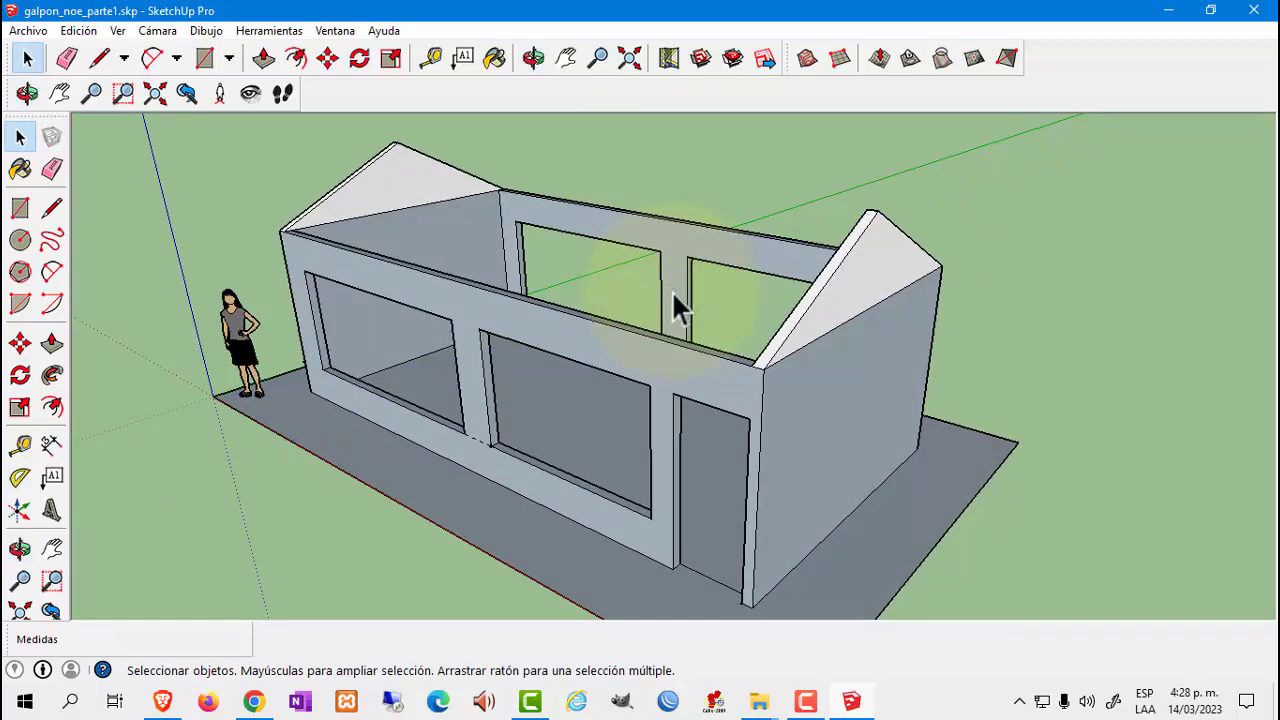
{"action": "mouse_move", "coordinate": [586, 363]}
{"action": "middle_mouse_down"}
{"action": "mouse_move", "coordinate": [563, 437]}
{"action": "mouse_move", "coordinate": [652, 449]}
{"action": "mouse_move", "coordinate": [511, 483]}
{"action": "mouse_move", "coordinate": [443, 386]}
{"action": "mouse_move", "coordinate": [443, 480]}
{"action": "mouse_move", "coordinate": [430, 453]}
{"action": "middle_mouse_up"}
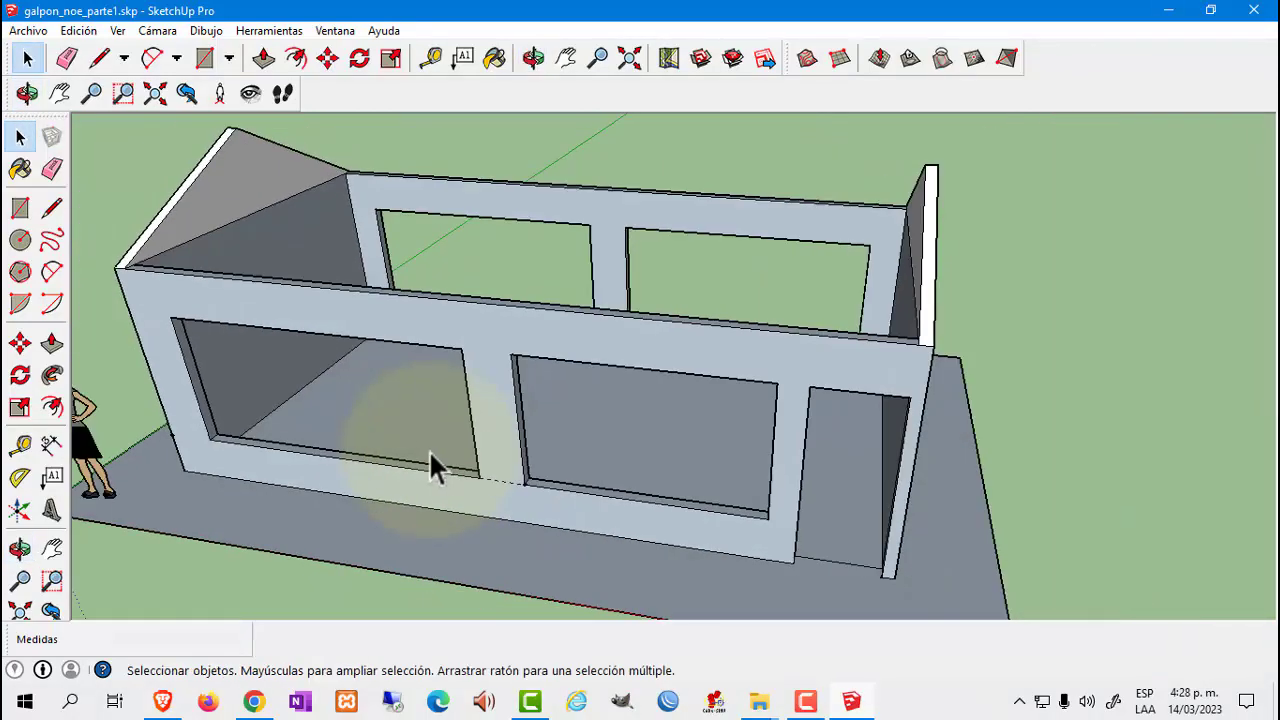
Download galpon_noe1_gallinas.skp from IntegraTIC's Agromatica Grado 8A folder and open it
{"action": "left_click", "coordinate": [255, 702]}
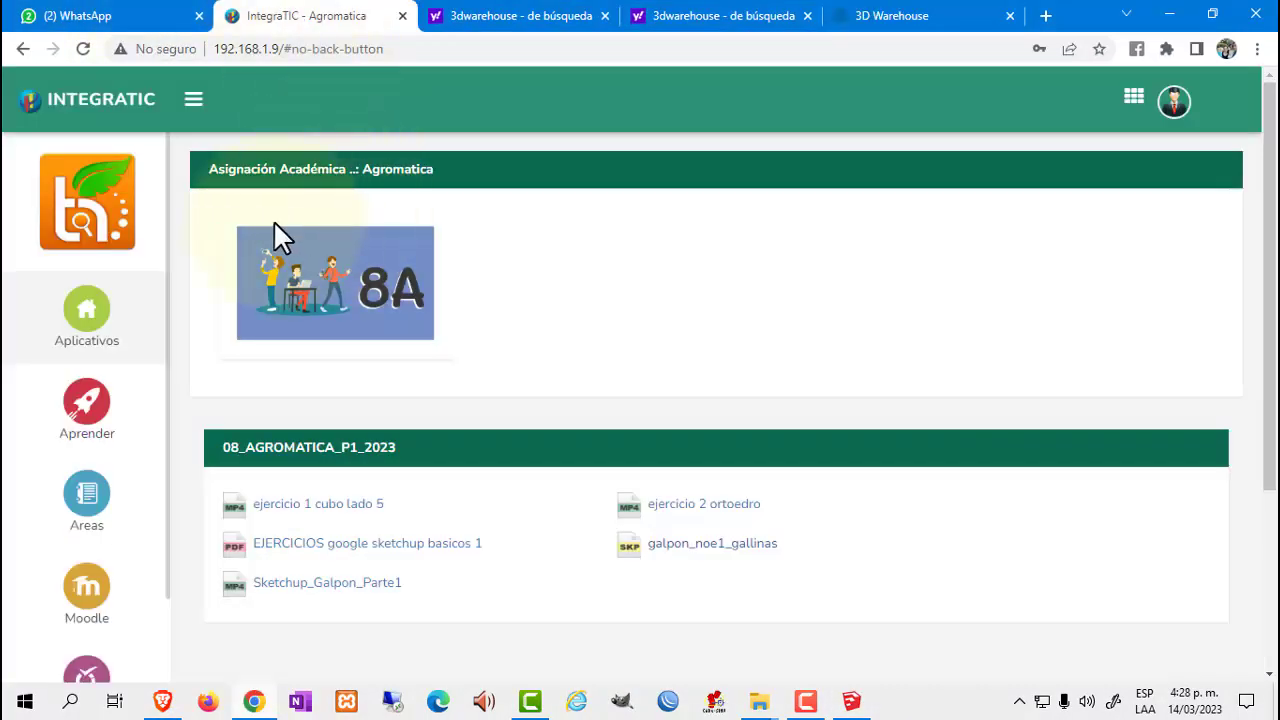
{"action": "left_click", "coordinate": [125, 99]}
{"action": "left_click", "coordinate": [355, 243]}
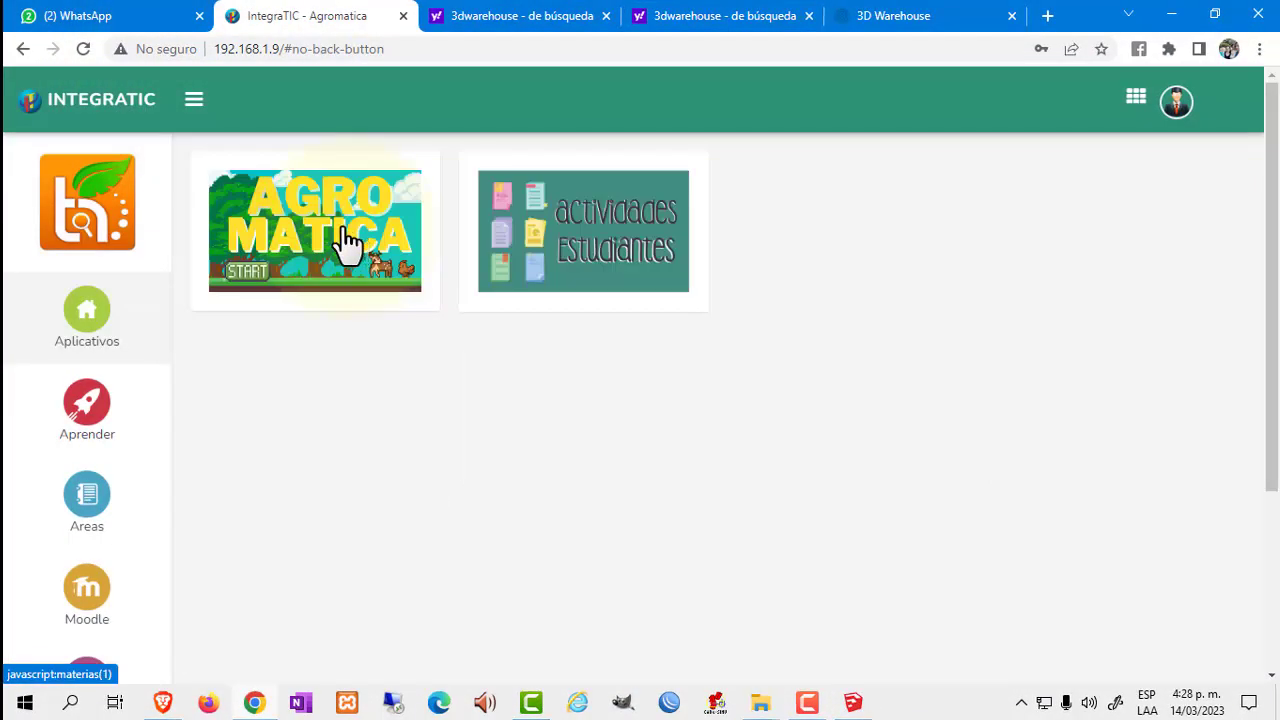
{"action": "left_click", "coordinate": [343, 245]}
{"action": "left_click", "coordinate": [871, 258]}
{"action": "left_click", "coordinate": [457, 455]}
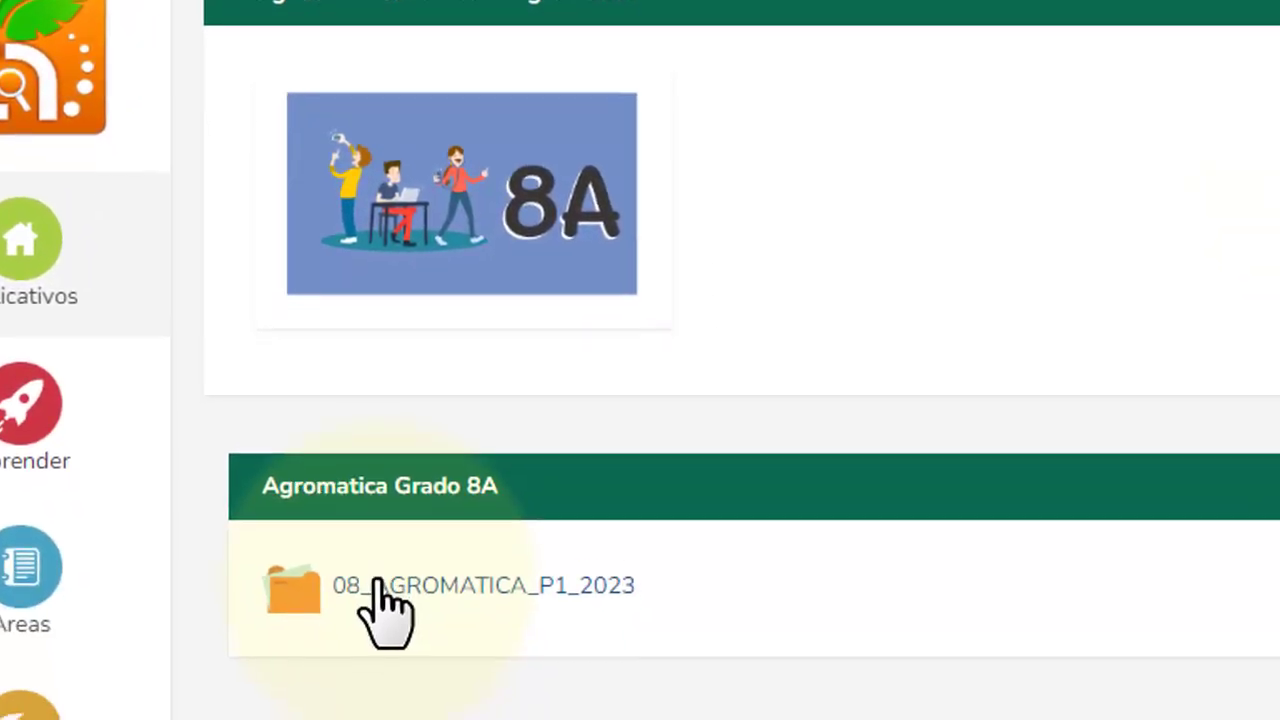
{"action": "left_click", "coordinate": [382, 606]}
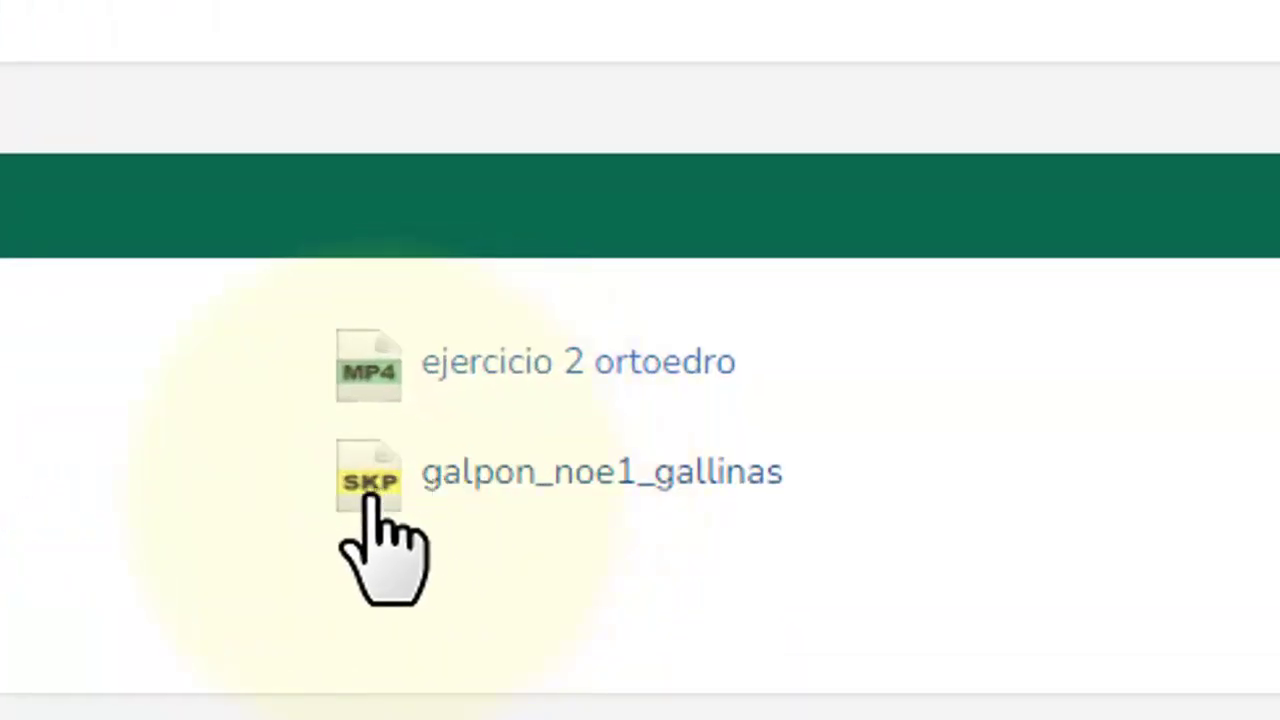
{"action": "left_click", "coordinate": [521, 474]}
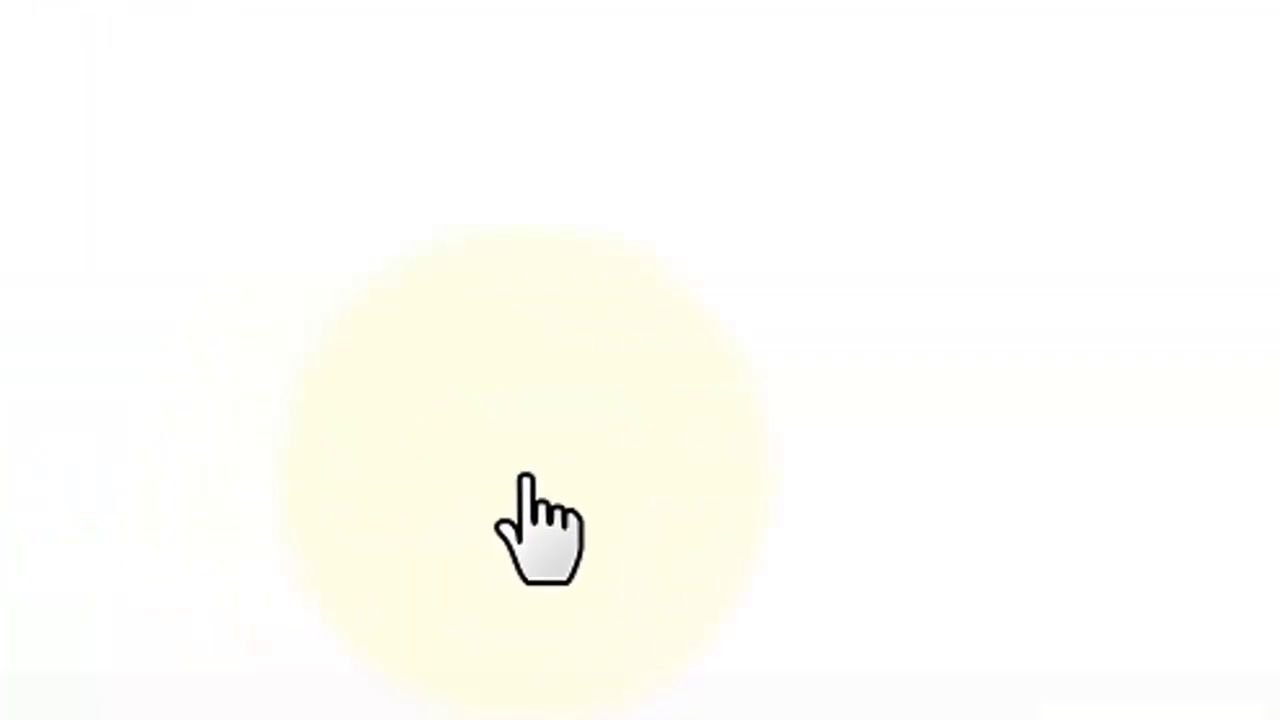
{"action": "left_click", "coordinate": [925, 651]}
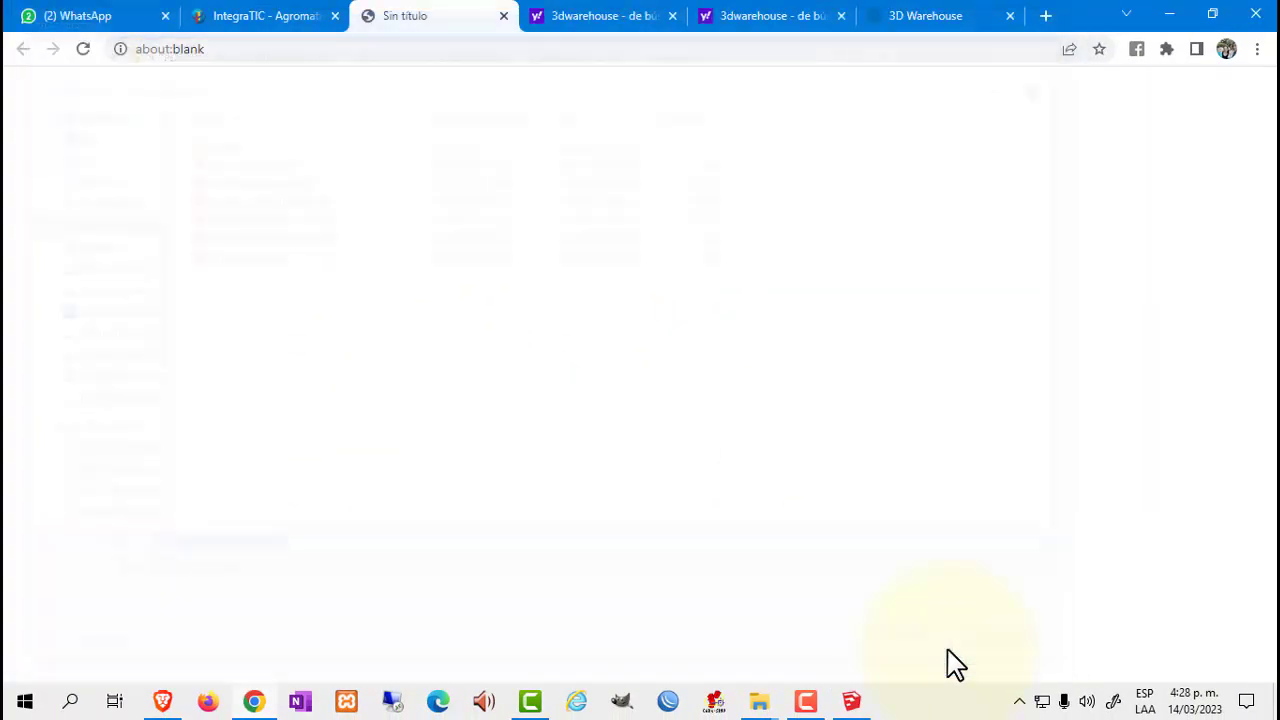
{"action": "left_click", "coordinate": [153, 658]}
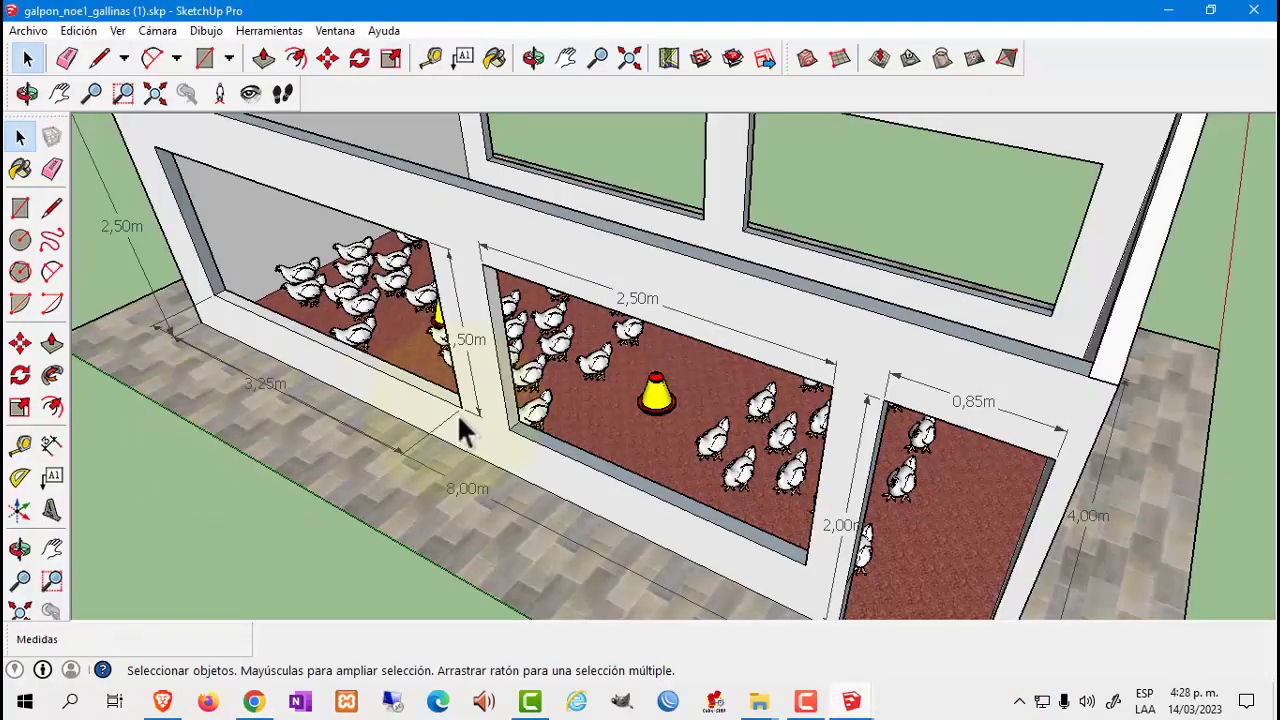
Select the chicken group in the left pen of galpon_noe1_gallinas and copy it
{"action": "mouse_move", "coordinate": [457, 423]}
{"action": "middle_mouse_down"}
{"action": "mouse_move", "coordinate": [477, 357]}
{"action": "mouse_move", "coordinate": [457, 385]}
{"action": "mouse_move", "coordinate": [345, 360]}
{"action": "middle_mouse_up"}
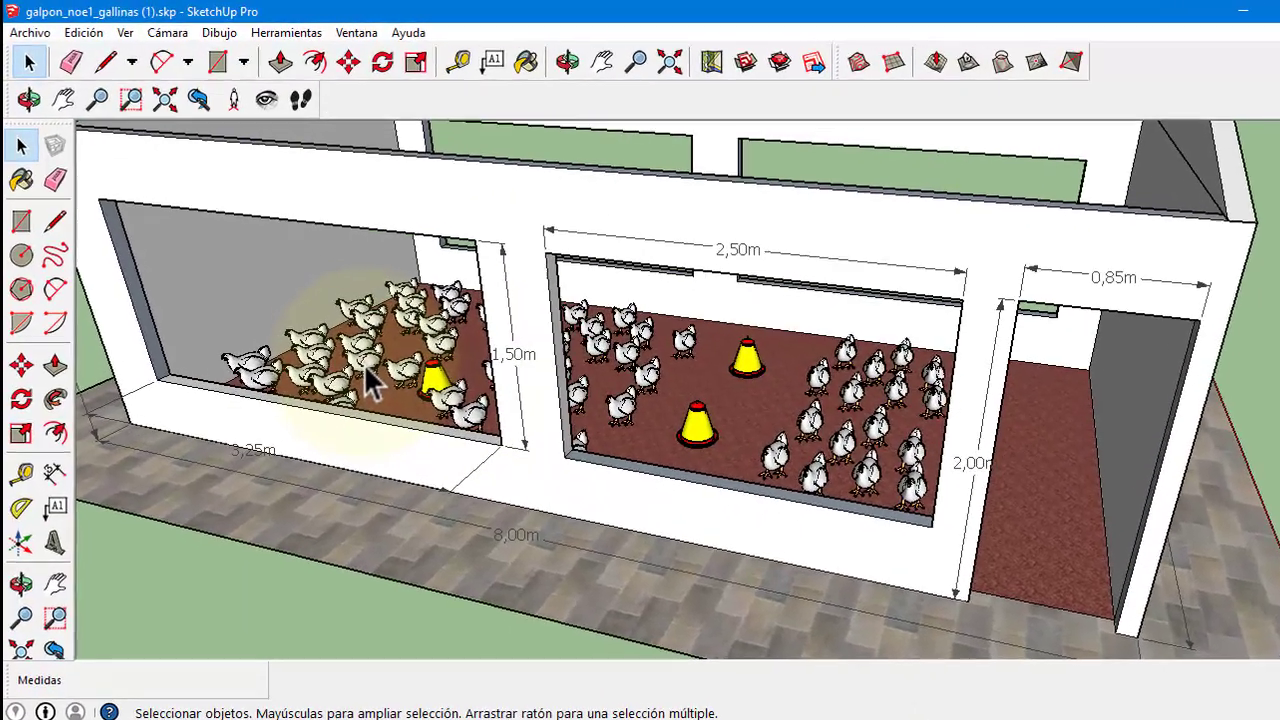
{"action": "left_click", "coordinate": [345, 365]}
{"action": "scroll", "coordinate": [440, 510], "scroll_direction": "up", "scroll_amount": 2}
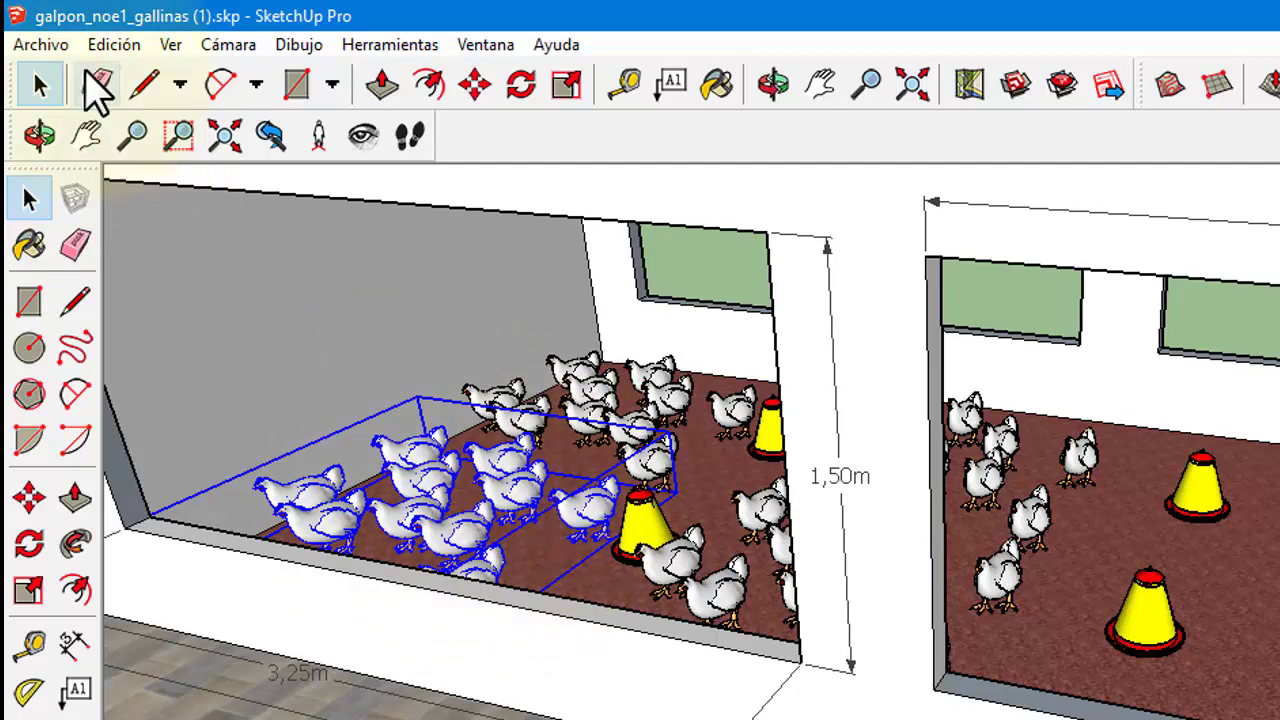
{"action": "left_click", "coordinate": [112, 50]}
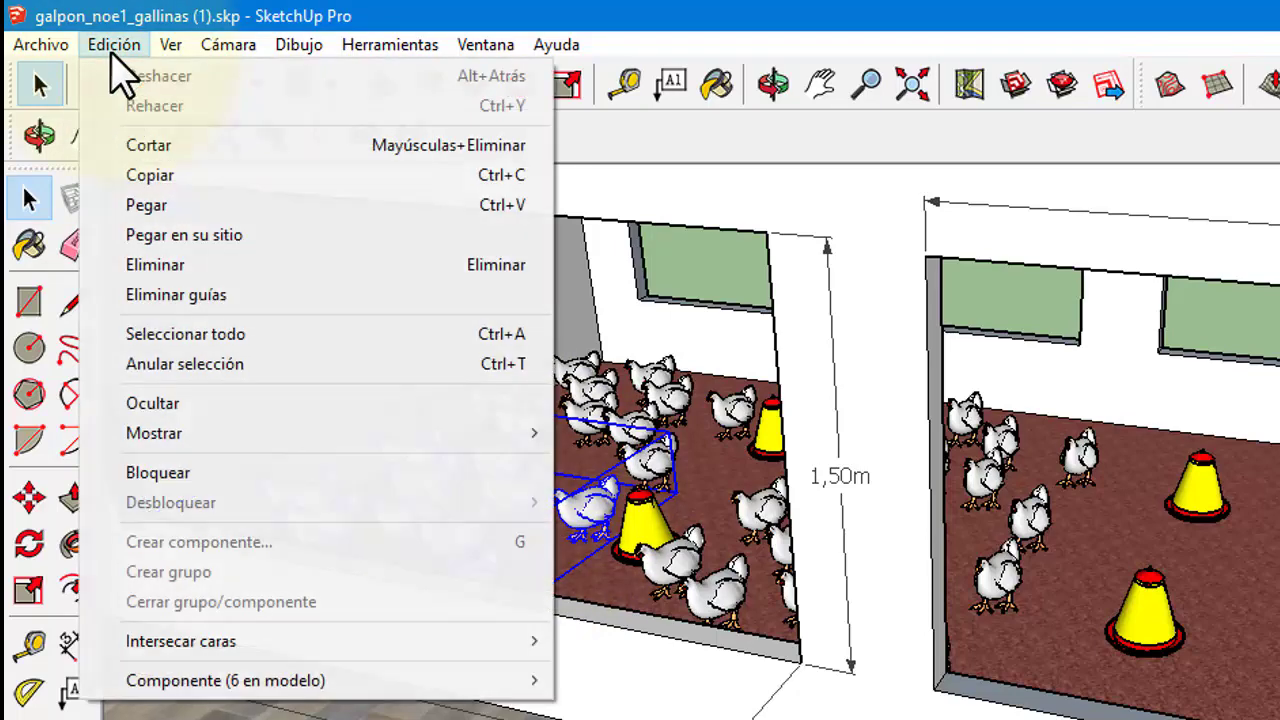
{"action": "left_click", "coordinate": [145, 175]}
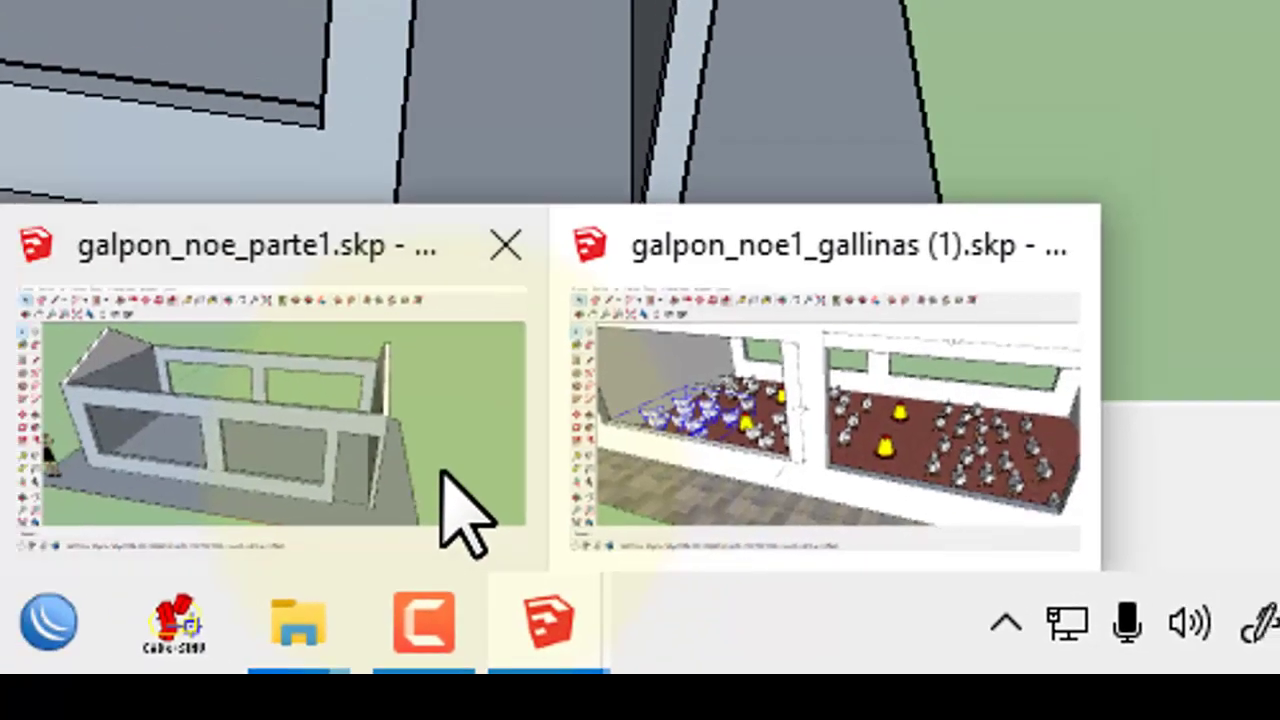
Paste the chickens into galpon_noe_parte1.skp on the left bay floor and view them front-on
{"action": "left_click", "coordinate": [400, 500]}
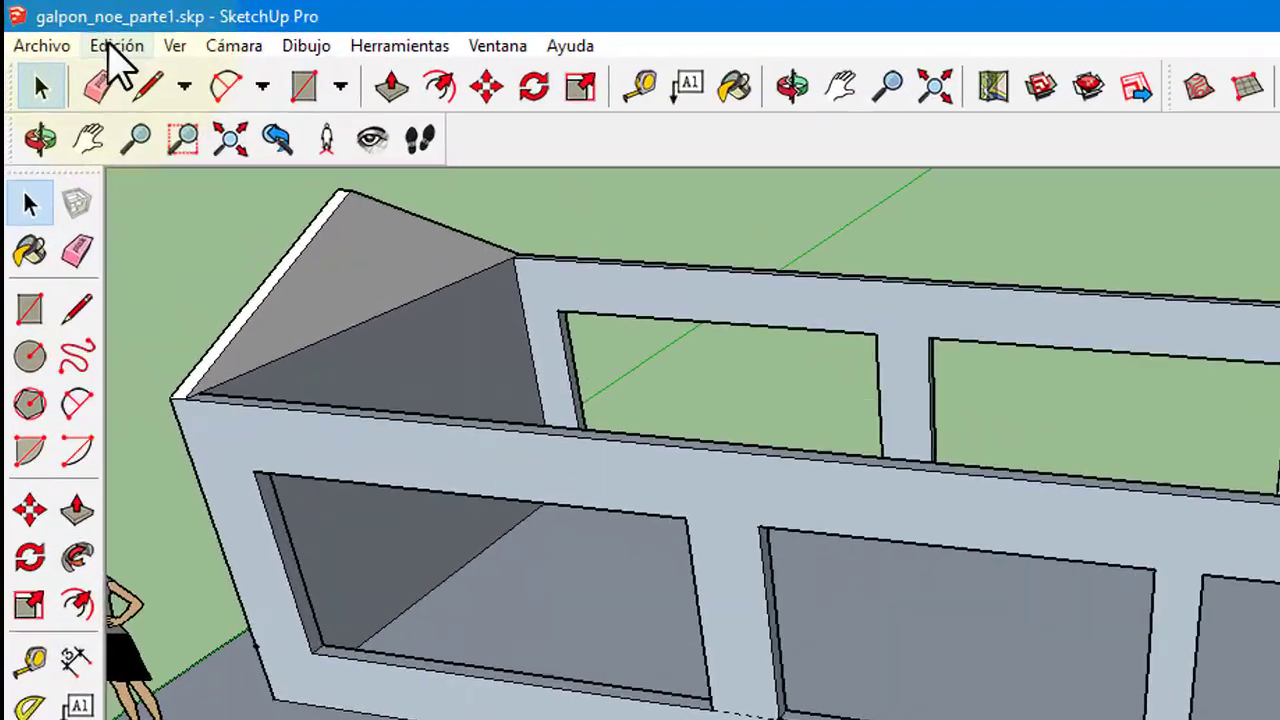
{"action": "left_click", "coordinate": [78, 31]}
{"action": "left_click", "coordinate": [252, 312]}
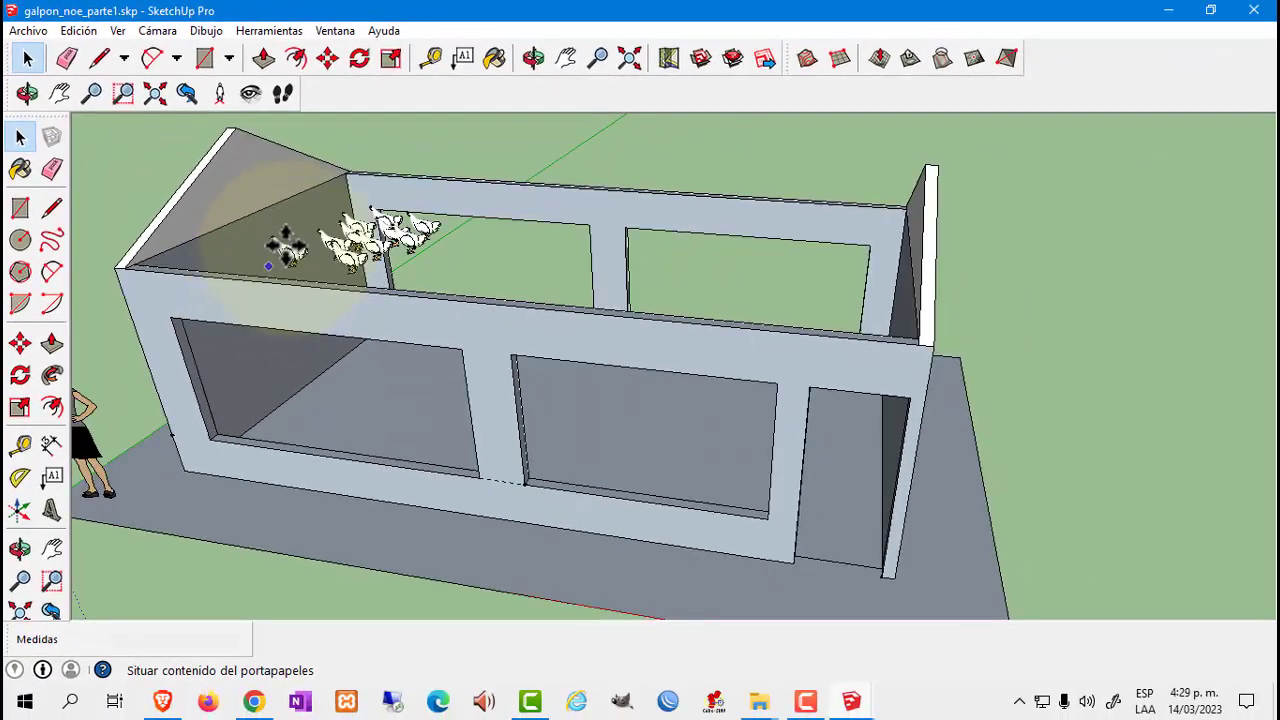
{"action": "left_click", "coordinate": [290, 242]}
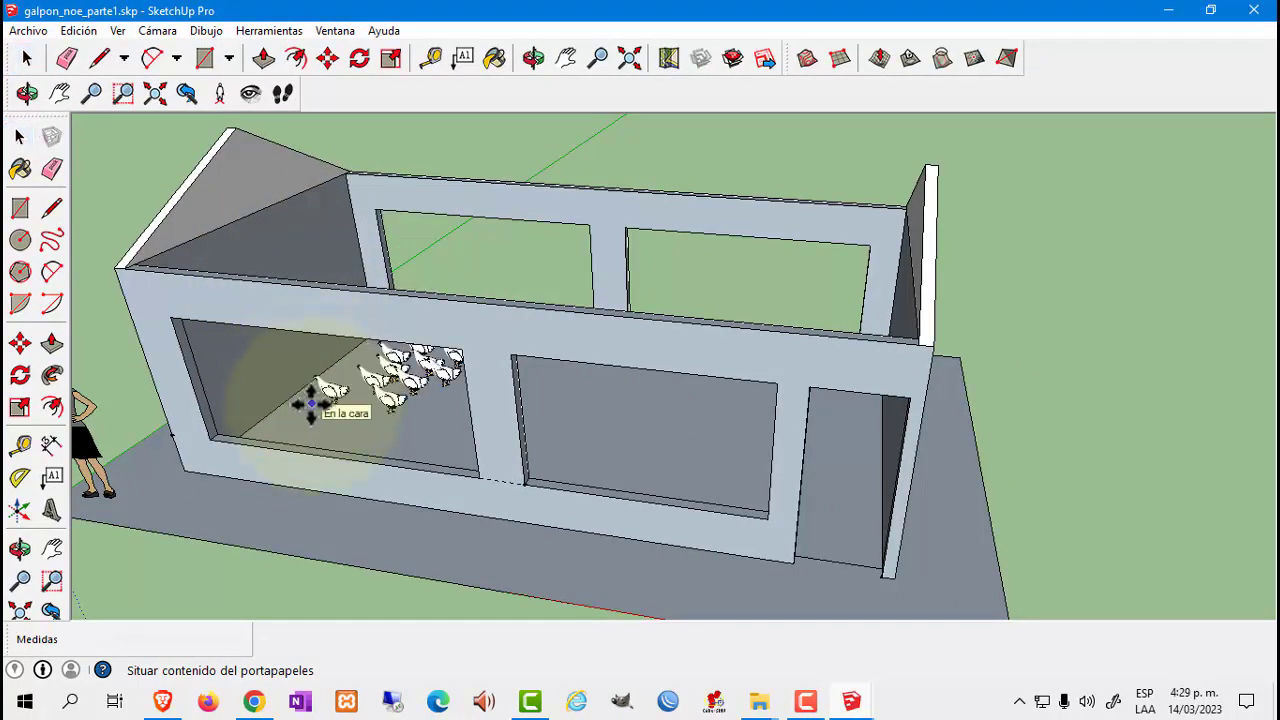
{"action": "left_click", "coordinate": [311, 404]}
{"action": "key", "text": "m"}
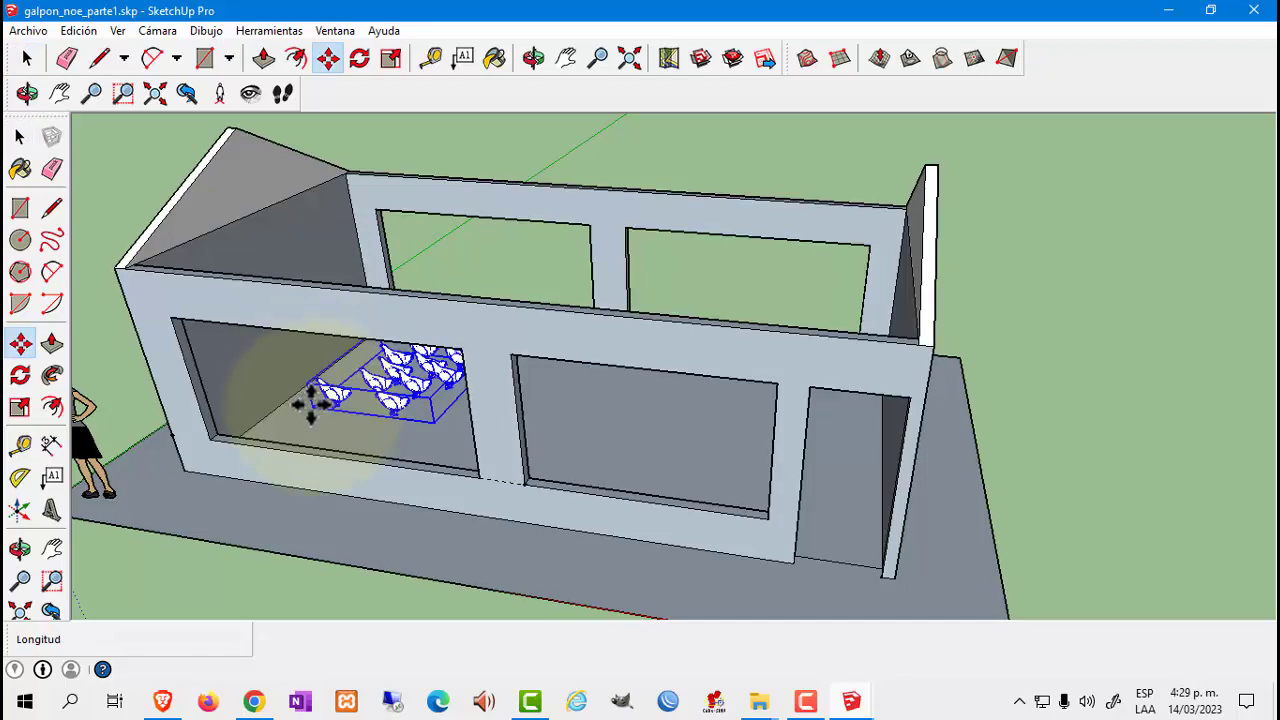
{"action": "scroll", "coordinate": [452, 405], "scroll_direction": "up", "scroll_amount": 5}
{"action": "middle_click_drag", "start_coordinate": [423, 409], "coordinate": [514, 371]}
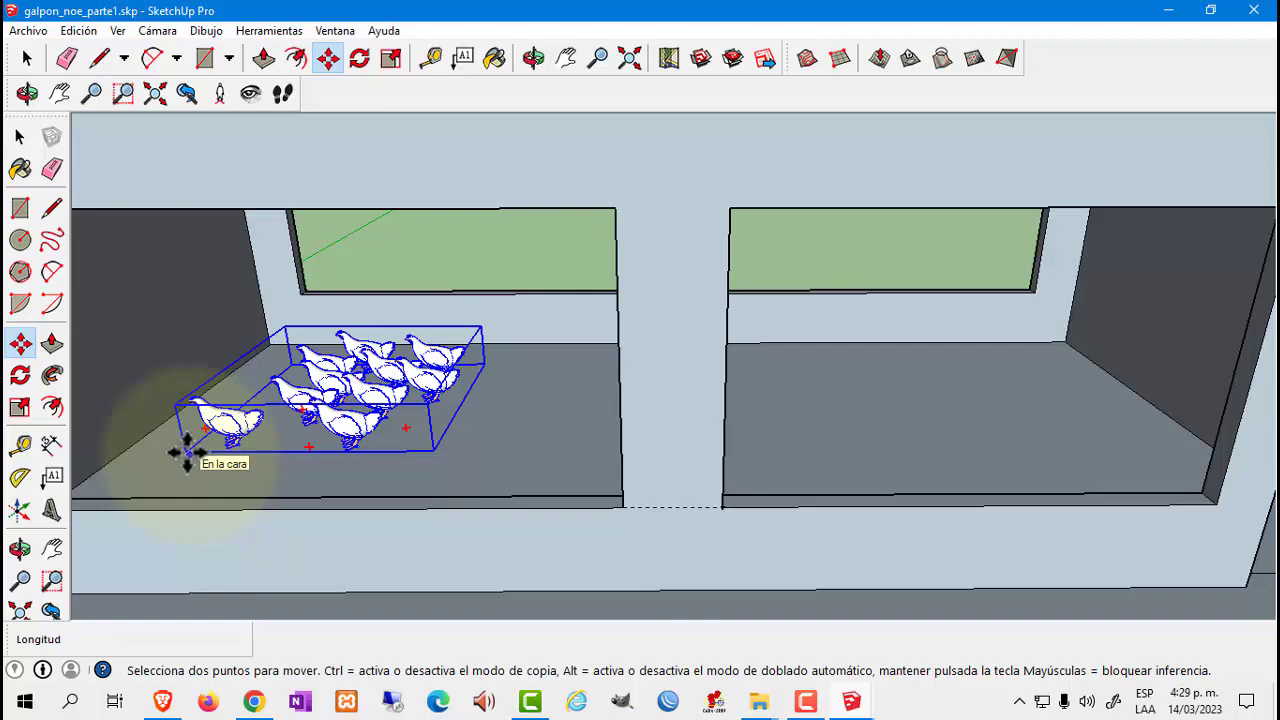
Copy the chicken group beside the first flock and again into the right bay
{"action": "left_click", "coordinate": [192, 452]}
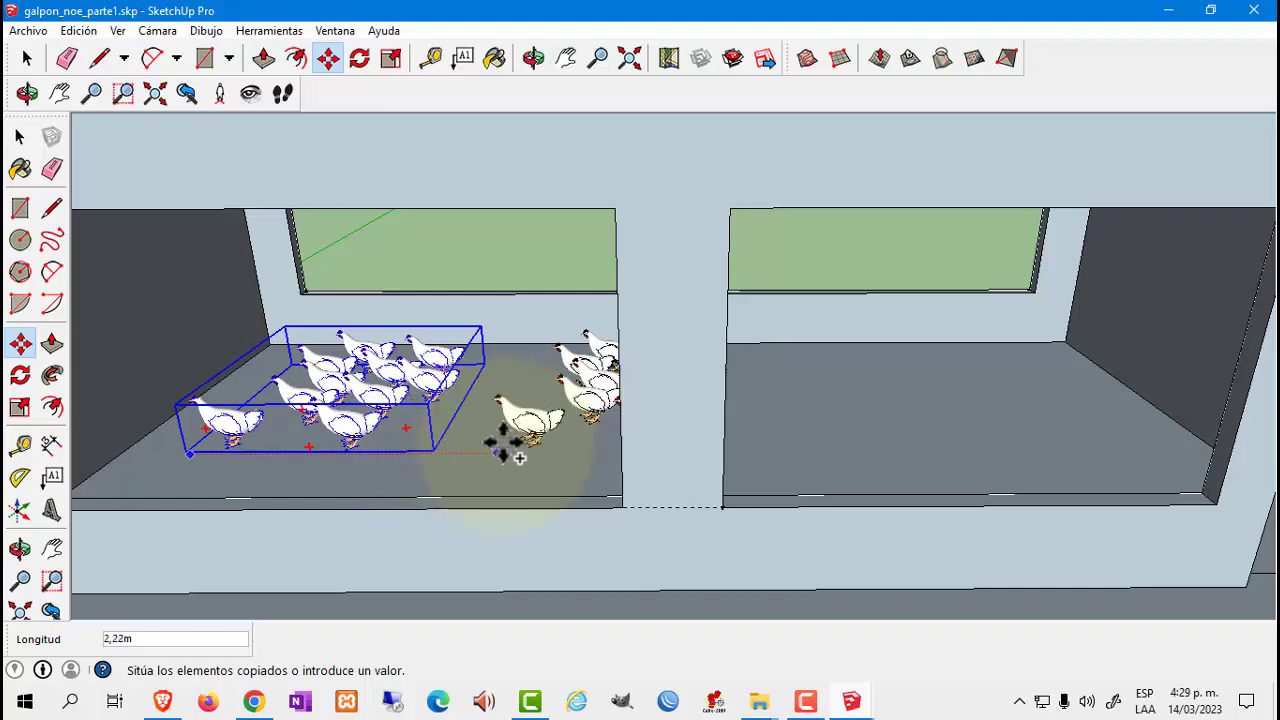
{"action": "left_click", "coordinate": [500, 453]}
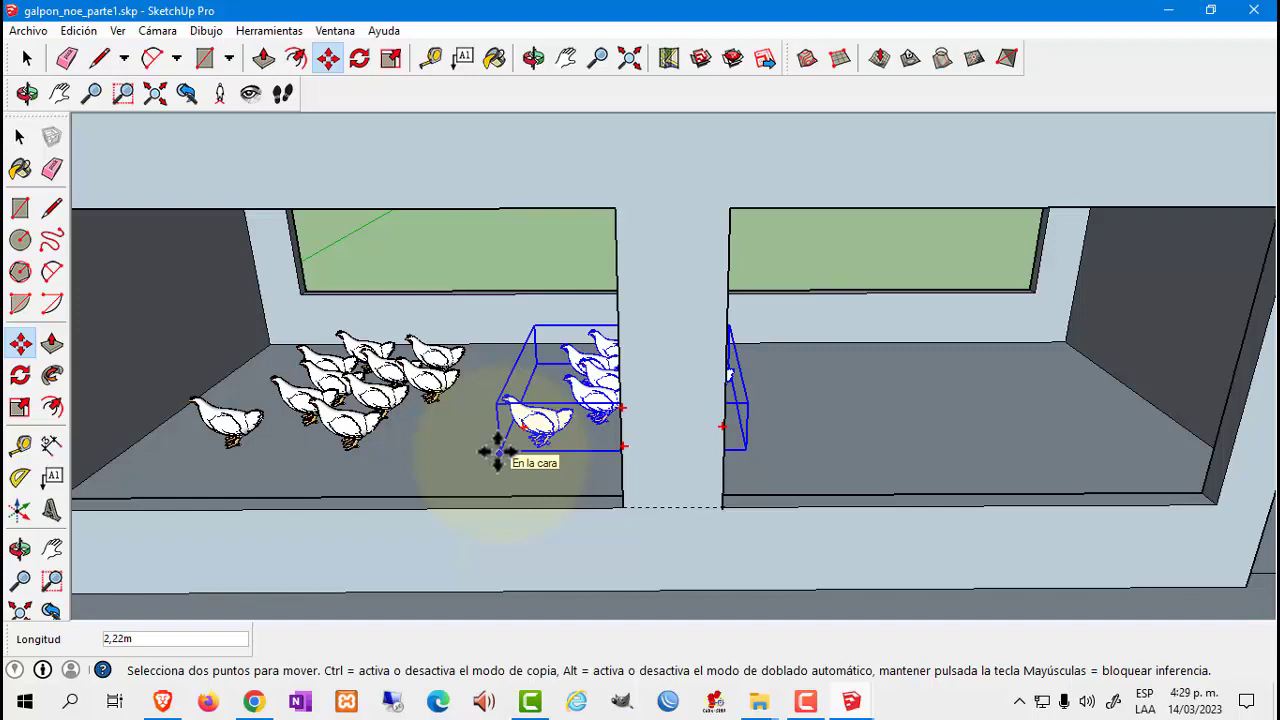
{"action": "left_click", "coordinate": [499, 453], "text": "ctrl"}
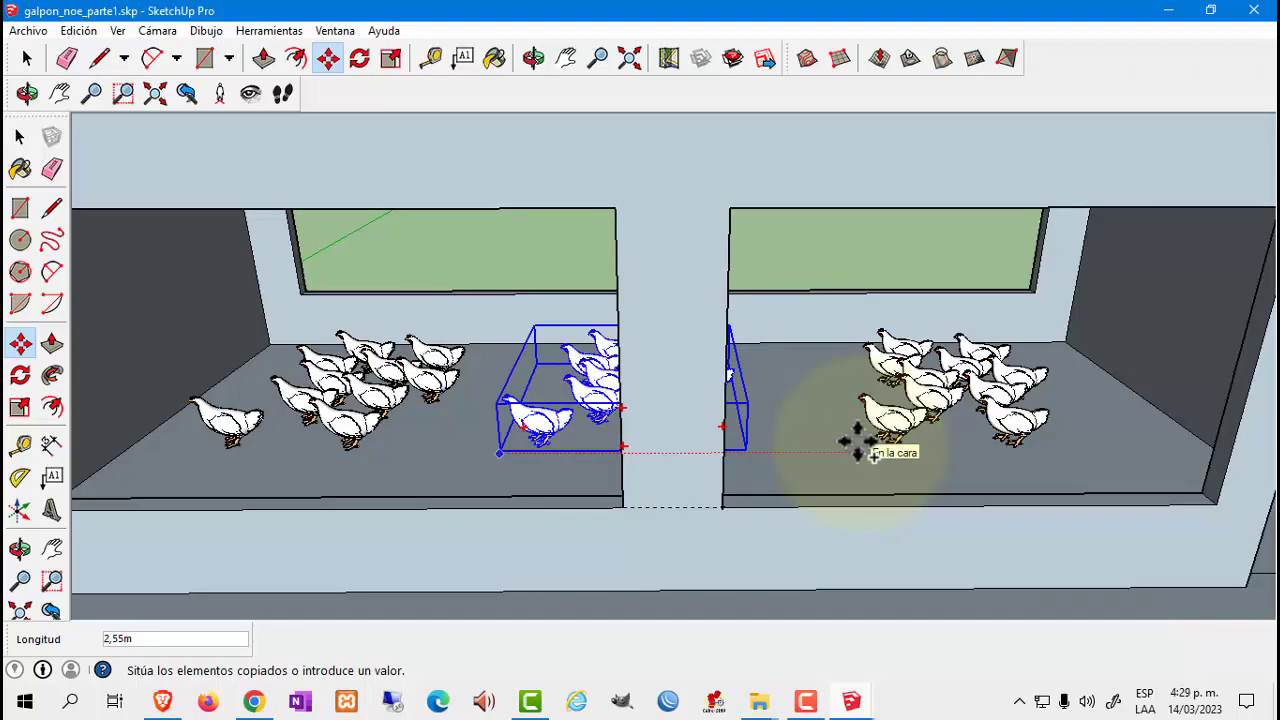
{"action": "left_click", "coordinate": [857, 441]}
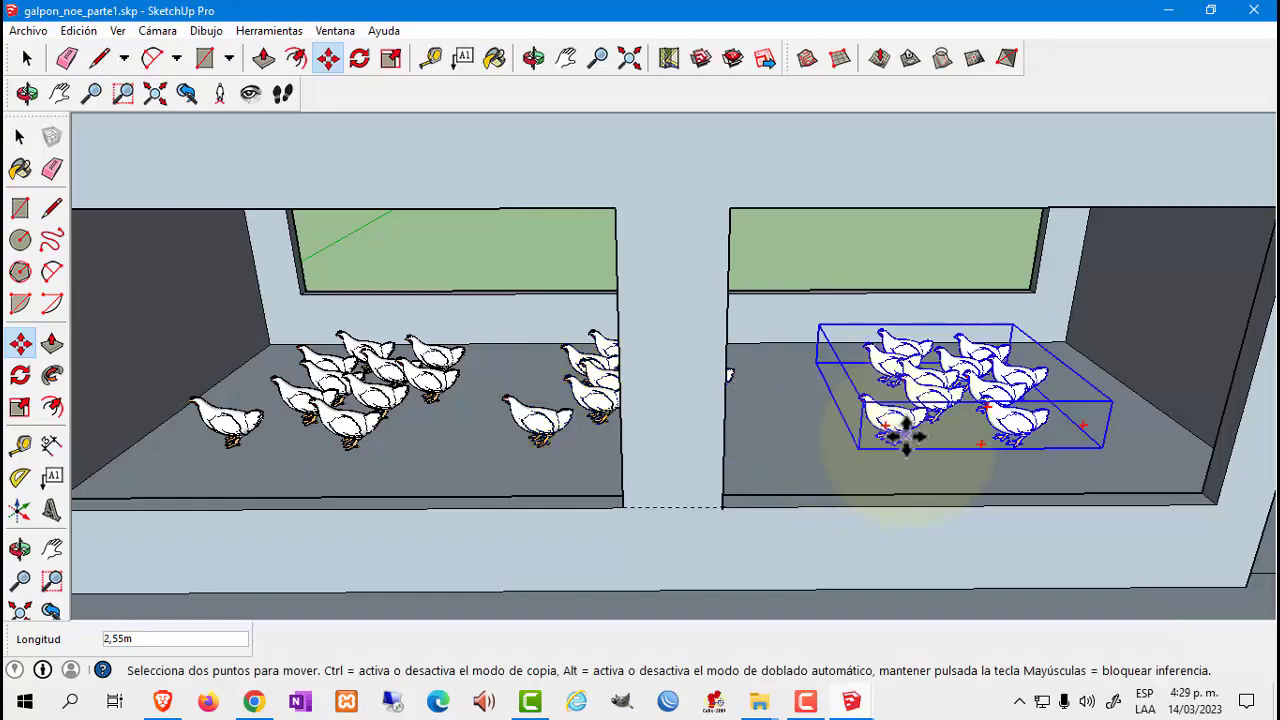
{"action": "mouse_move", "coordinate": [903, 429]}
{"action": "middle_mouse_down"}
{"action": "mouse_move", "coordinate": [766, 471]}
{"action": "mouse_move", "coordinate": [585, 567]}
{"action": "mouse_move", "coordinate": [651, 486]}
{"action": "mouse_move", "coordinate": [629, 509]}
{"action": "mouse_move", "coordinate": [737, 457]}
{"action": "mouse_move", "coordinate": [641, 414]}
{"action": "mouse_move", "coordinate": [437, 391]}
{"action": "mouse_move", "coordinate": [680, 554]}
{"action": "mouse_move", "coordinate": [166, 374]}
{"action": "mouse_move", "coordinate": [246, 306]}
{"action": "mouse_move", "coordinate": [134, 300]}
{"action": "mouse_move", "coordinate": [47, 336]}
{"action": "mouse_move", "coordinate": [420, 262]}
{"action": "mouse_move", "coordinate": [457, 243]}
{"action": "mouse_move", "coordinate": [371, 257]}
{"action": "mouse_move", "coordinate": [397, 230]}
{"action": "middle_mouse_up"}
{"action": "scroll", "coordinate": [397, 230], "scroll_direction": "down", "scroll_amount": 3}
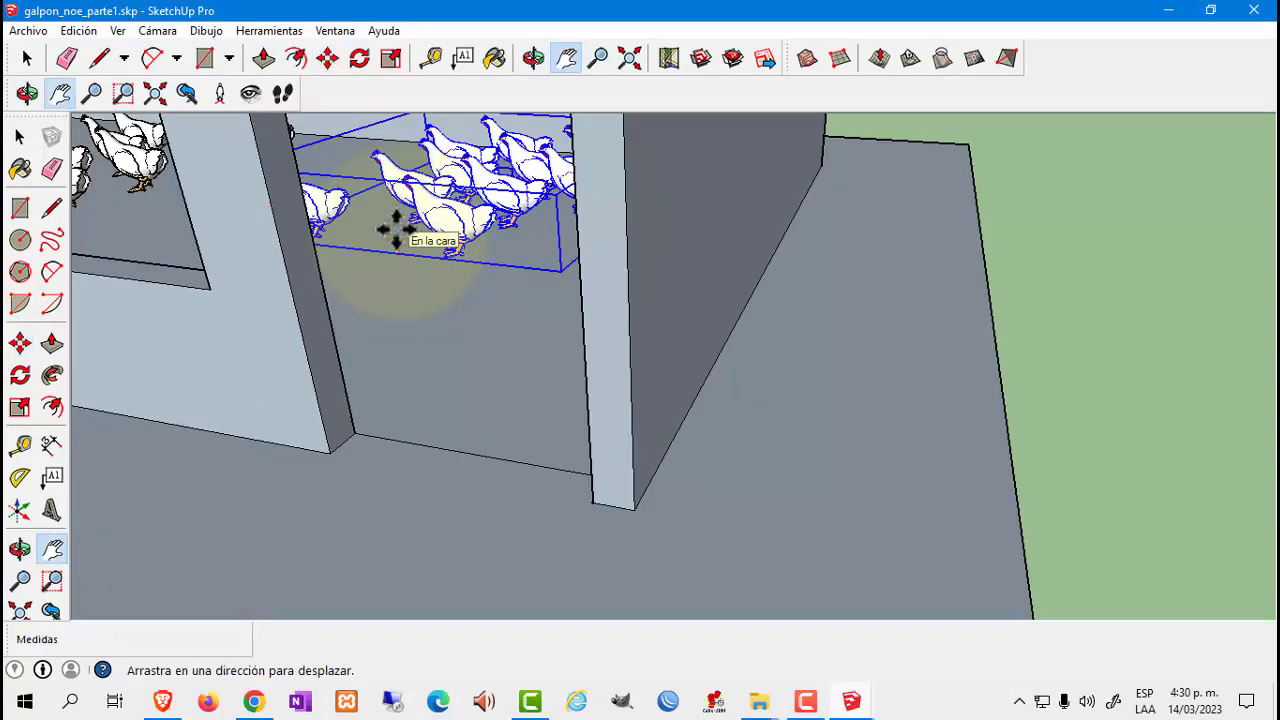
{"action": "mouse_move", "coordinate": [396, 230]}
{"action": "middle_mouse_down", "text": "shift"}
{"action": "mouse_move", "coordinate": [471, 491]}
{"action": "mouse_move", "coordinate": [472, 420]}
{"action": "mouse_move", "coordinate": [491, 414]}
{"action": "mouse_move", "coordinate": [478, 410]}
{"action": "middle_mouse_up", "text": "shift"}
{"action": "scroll", "coordinate": [472, 420], "scroll_direction": "up", "scroll_amount": 3}
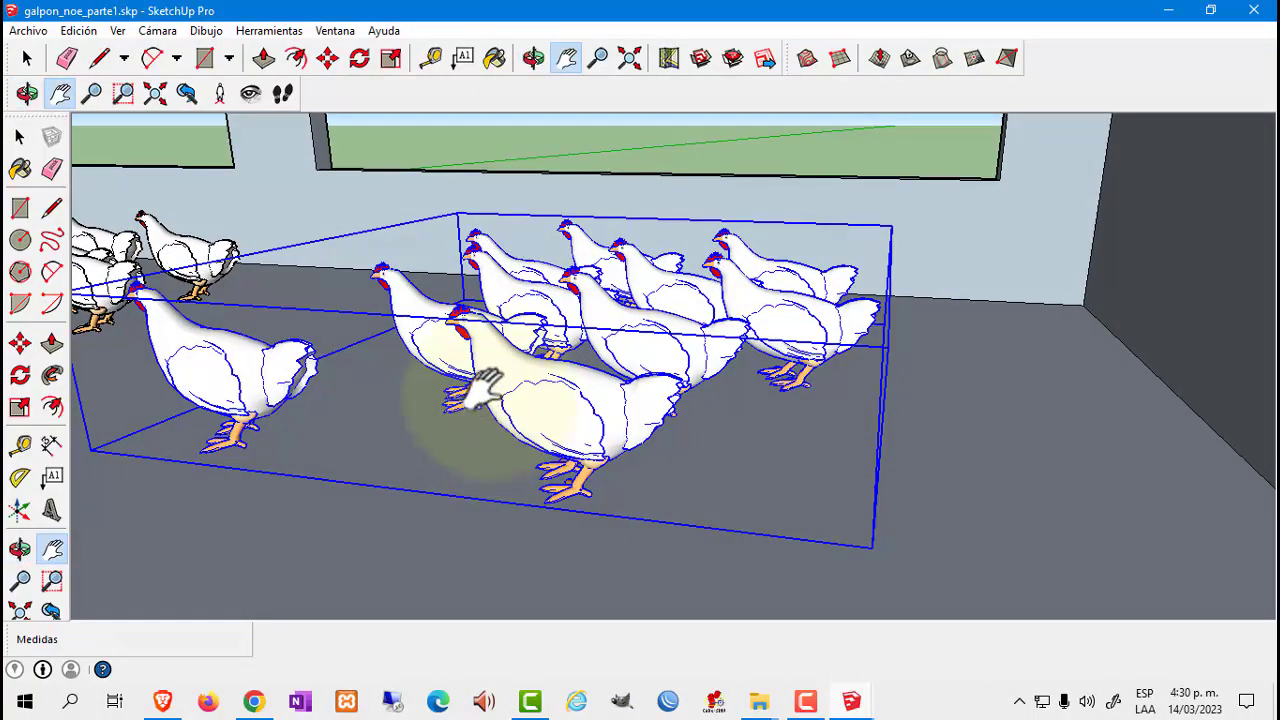
{"action": "right_click", "coordinate": [487, 366]}
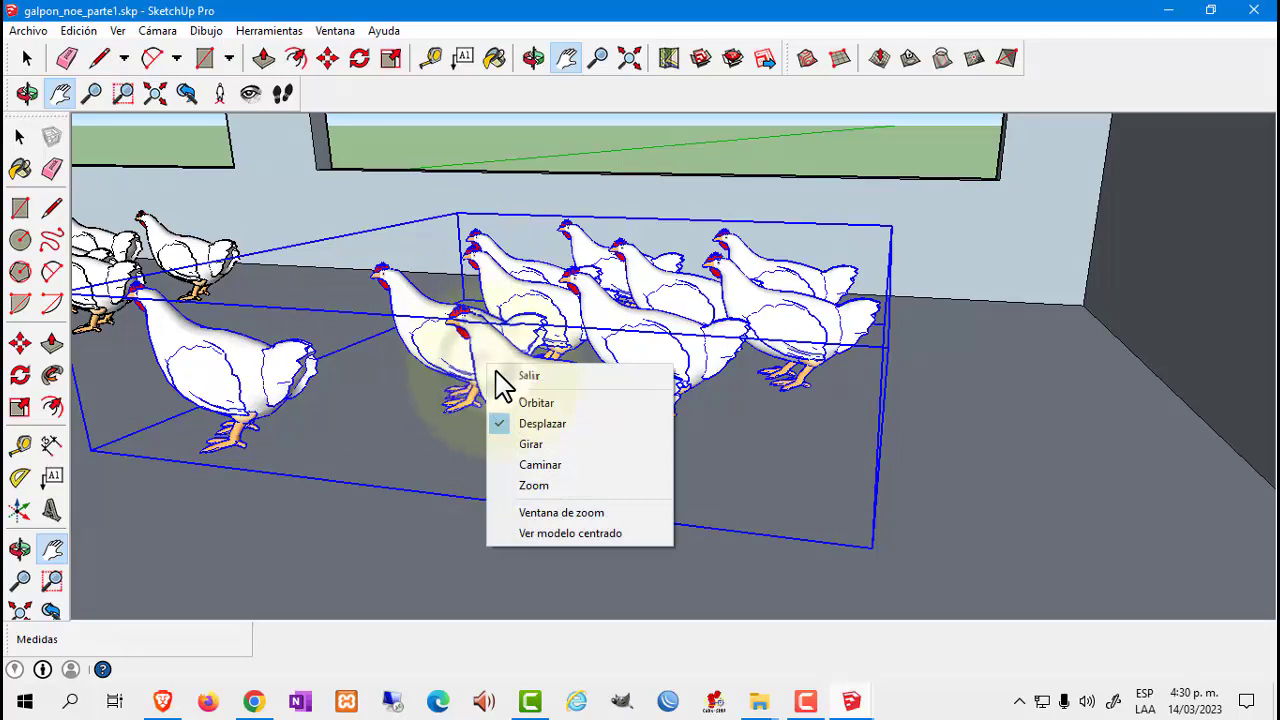
Explode the chicken group twice so each chicken becomes a separate component
{"action": "left_click", "coordinate": [430, 370]}
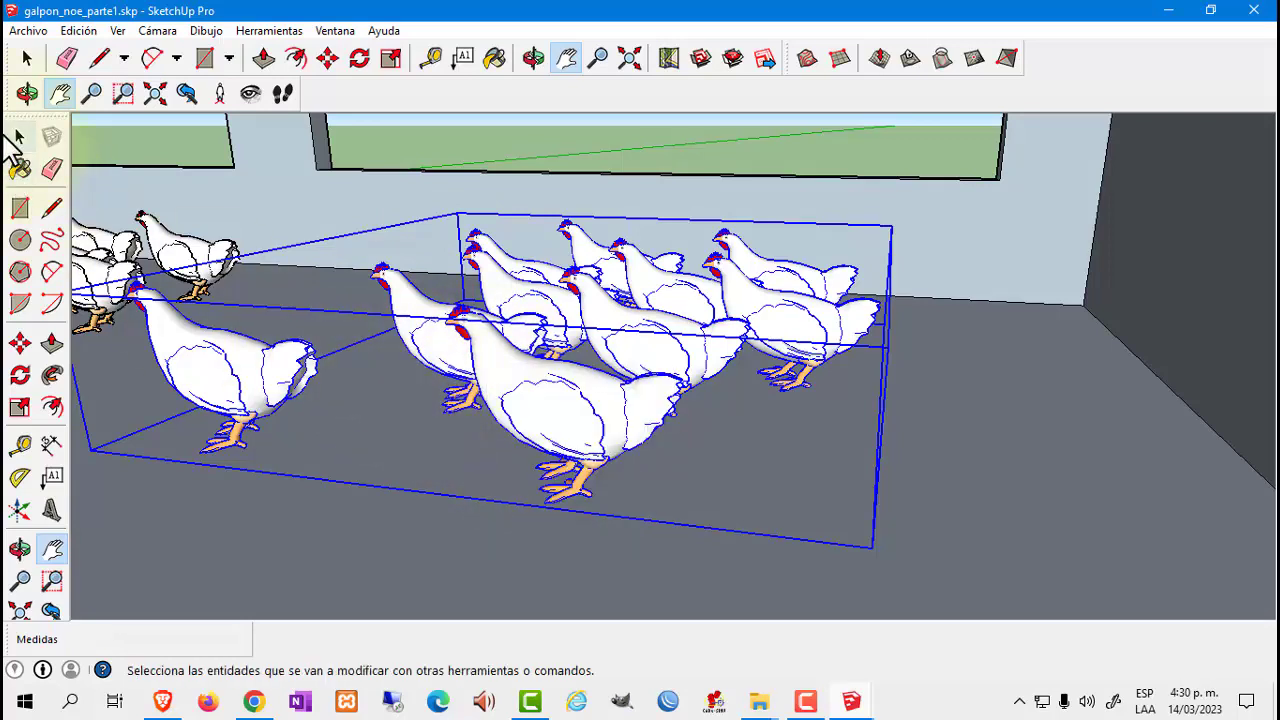
{"action": "left_click", "coordinate": [20, 137]}
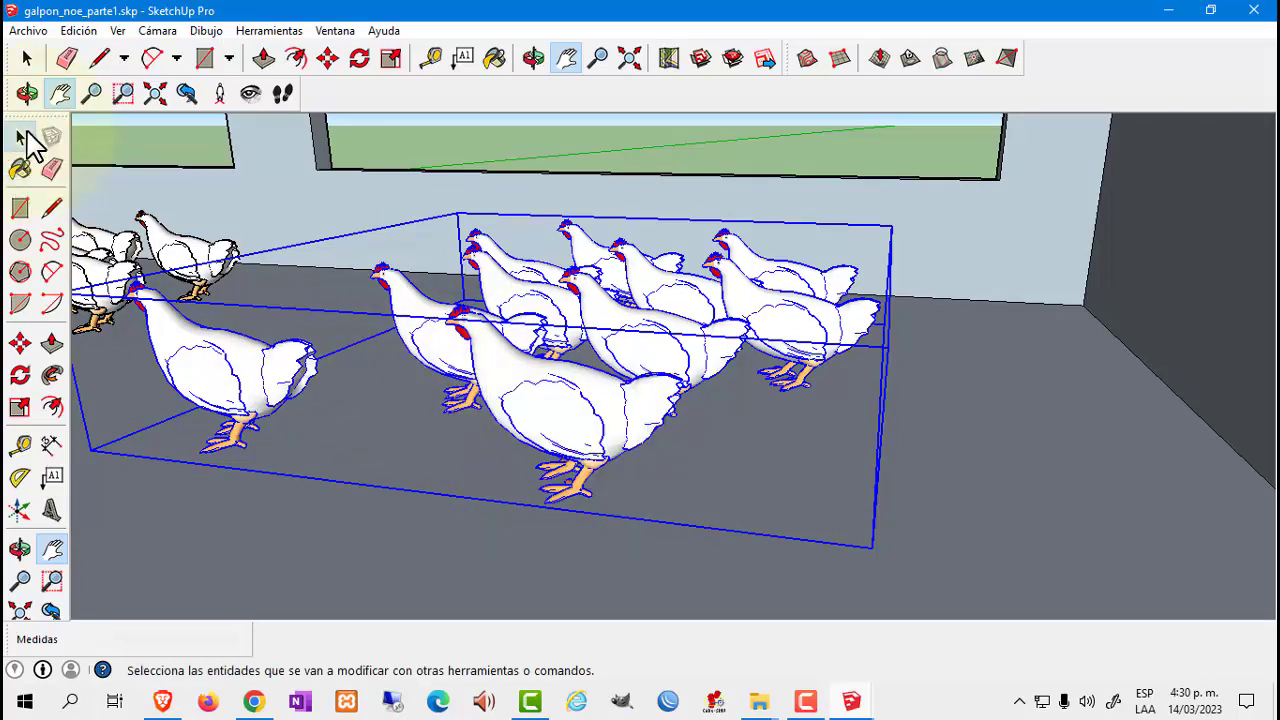
{"action": "right_click", "coordinate": [447, 352]}
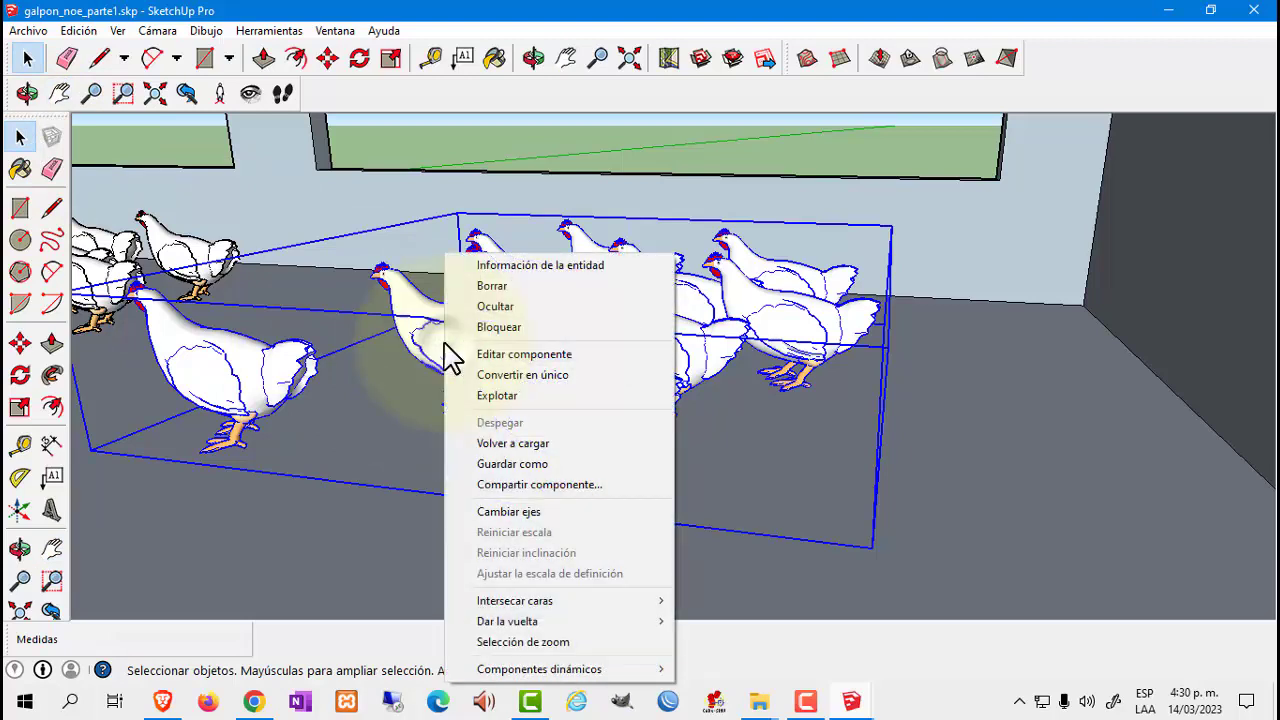
{"action": "left_click", "coordinate": [493, 400]}
{"action": "right_click", "coordinate": [266, 383]}
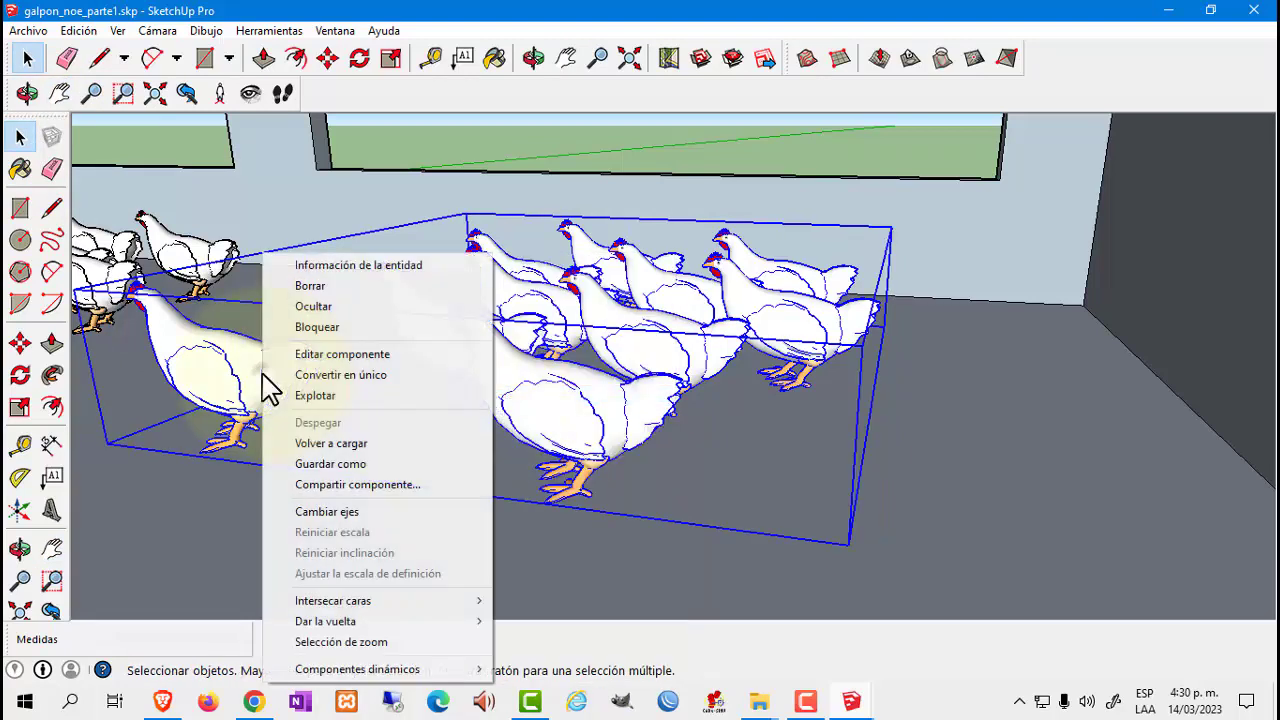
{"action": "left_click", "coordinate": [322, 400]}
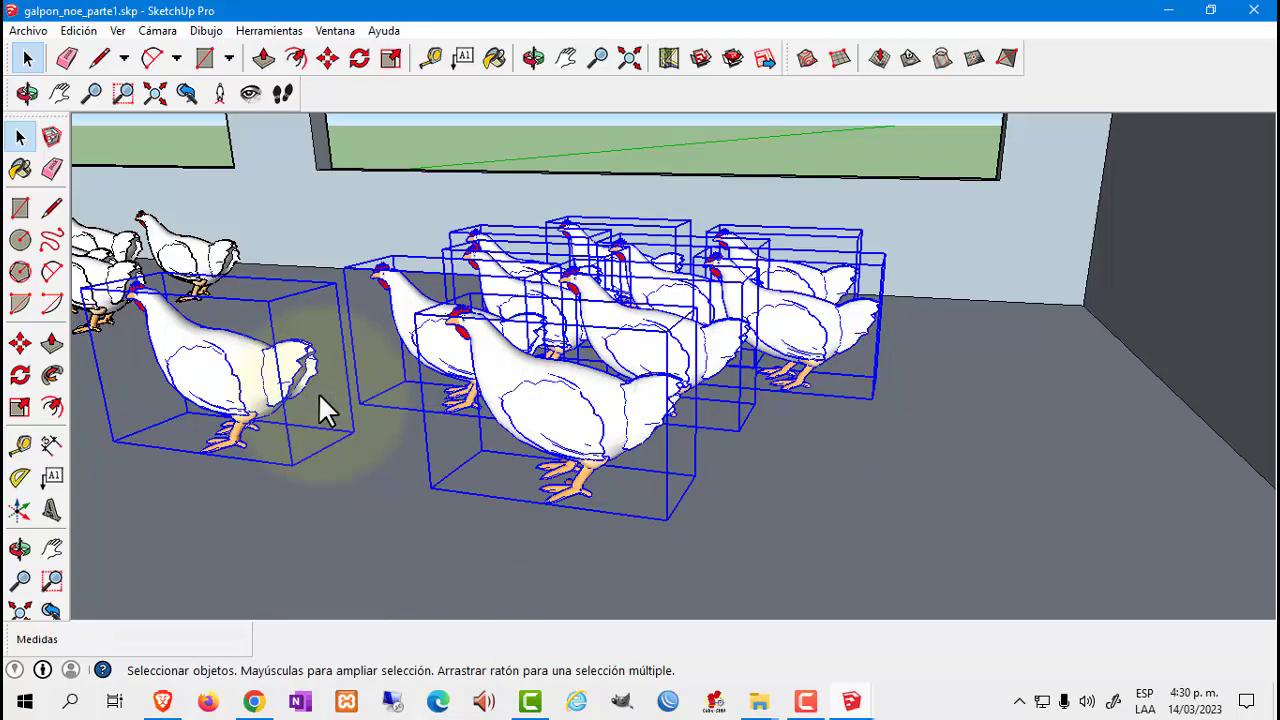
{"action": "scroll", "coordinate": [319, 400], "scroll_direction": "down", "scroll_amount": 3}
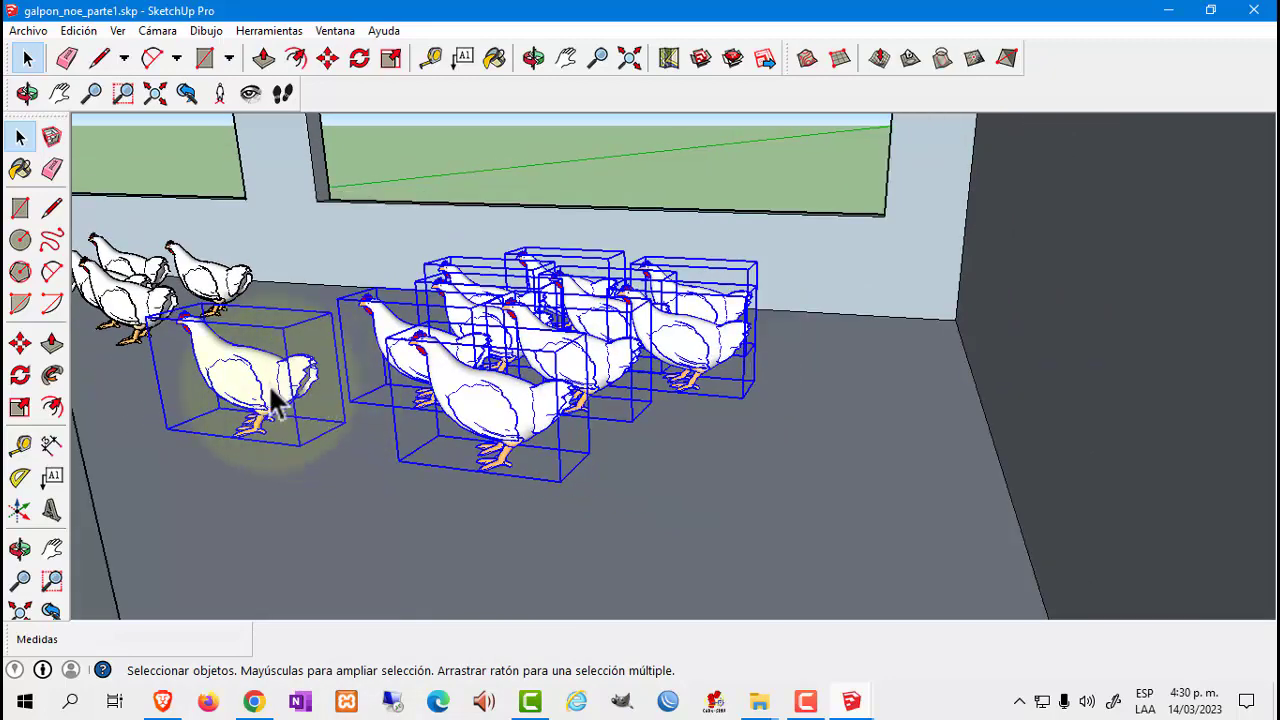
Rotate a single chicken 135° on the floor plane so it faces away from the flock
{"action": "left_click", "coordinate": [268, 384]}
{"action": "mouse_move", "coordinate": [247, 386]}
{"action": "middle_mouse_down"}
{"action": "mouse_move", "coordinate": [251, 420]}
{"action": "mouse_move", "coordinate": [212, 420]}
{"action": "mouse_move", "coordinate": [200, 330]}
{"action": "middle_mouse_up"}
{"action": "scroll", "coordinate": [215, 425], "scroll_direction": "up", "scroll_amount": 2}
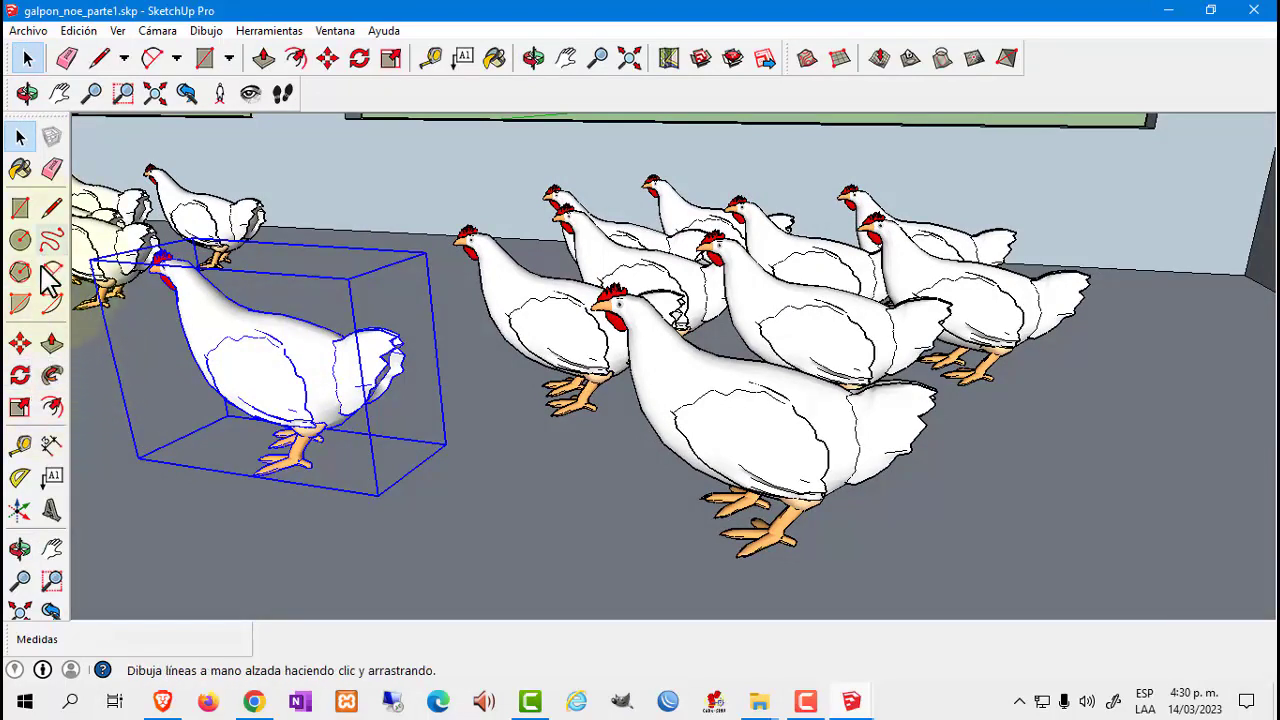
{"action": "left_click", "coordinate": [21, 385]}
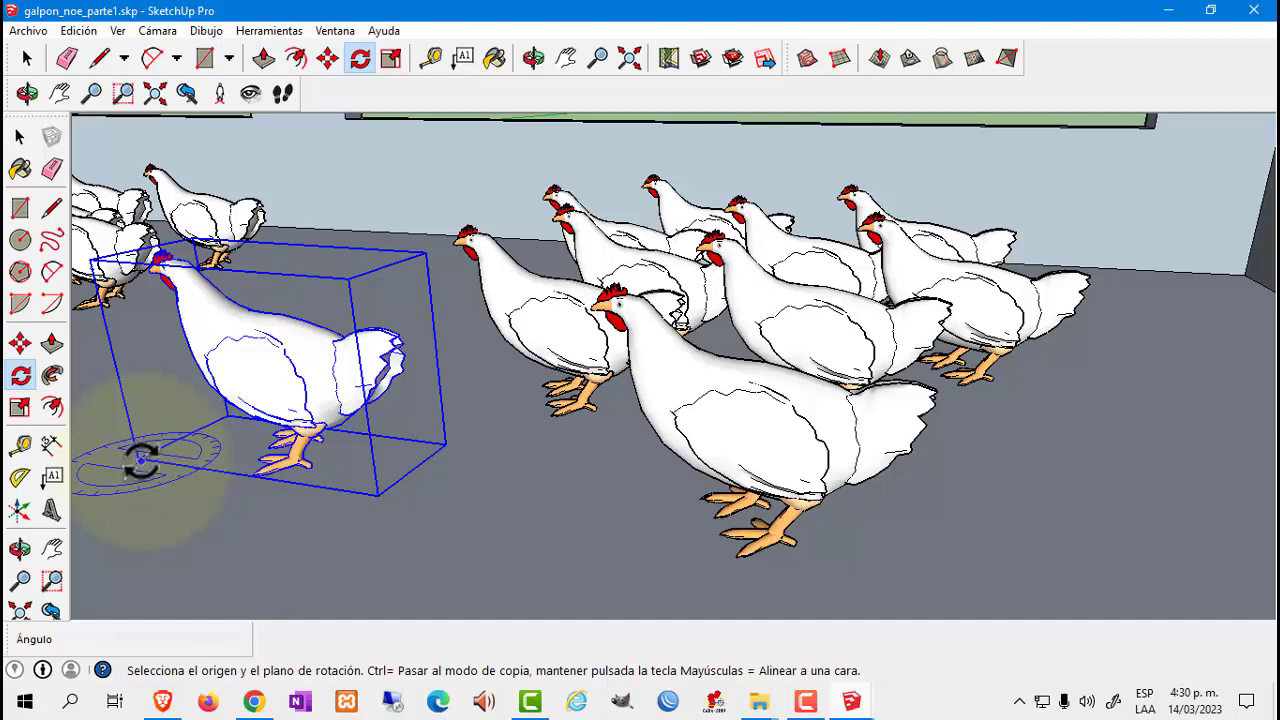
{"action": "left_click", "coordinate": [142, 460]}
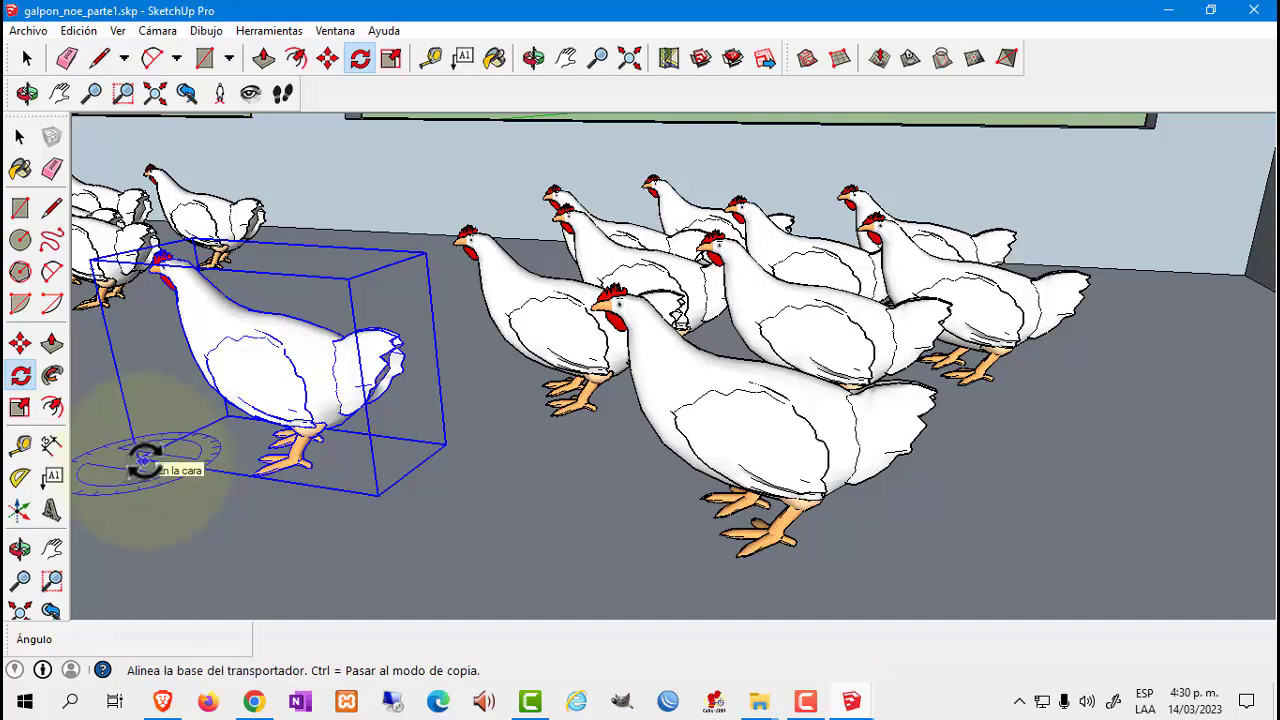
{"action": "left_click", "coordinate": [195, 468]}
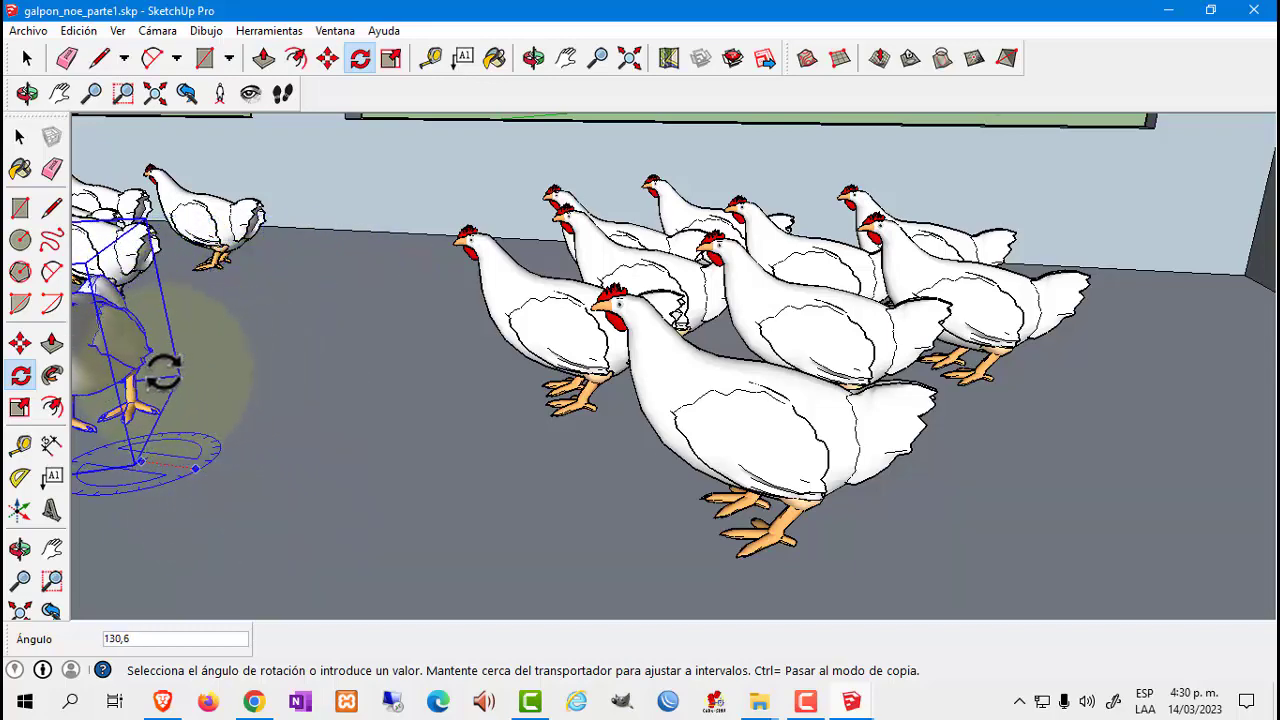
{"action": "mouse_move", "coordinate": [163, 375]}
{"action": "middle_mouse_down"}
{"action": "mouse_move", "coordinate": [38, 408]}
{"action": "mouse_move", "coordinate": [114, 380]}
{"action": "mouse_move", "coordinate": [465, 400]}
{"action": "mouse_move", "coordinate": [443, 409]}
{"action": "middle_mouse_up"}
{"action": "right_click", "coordinate": [480, 426]}
{"action": "left_click", "coordinate": [488, 430]}
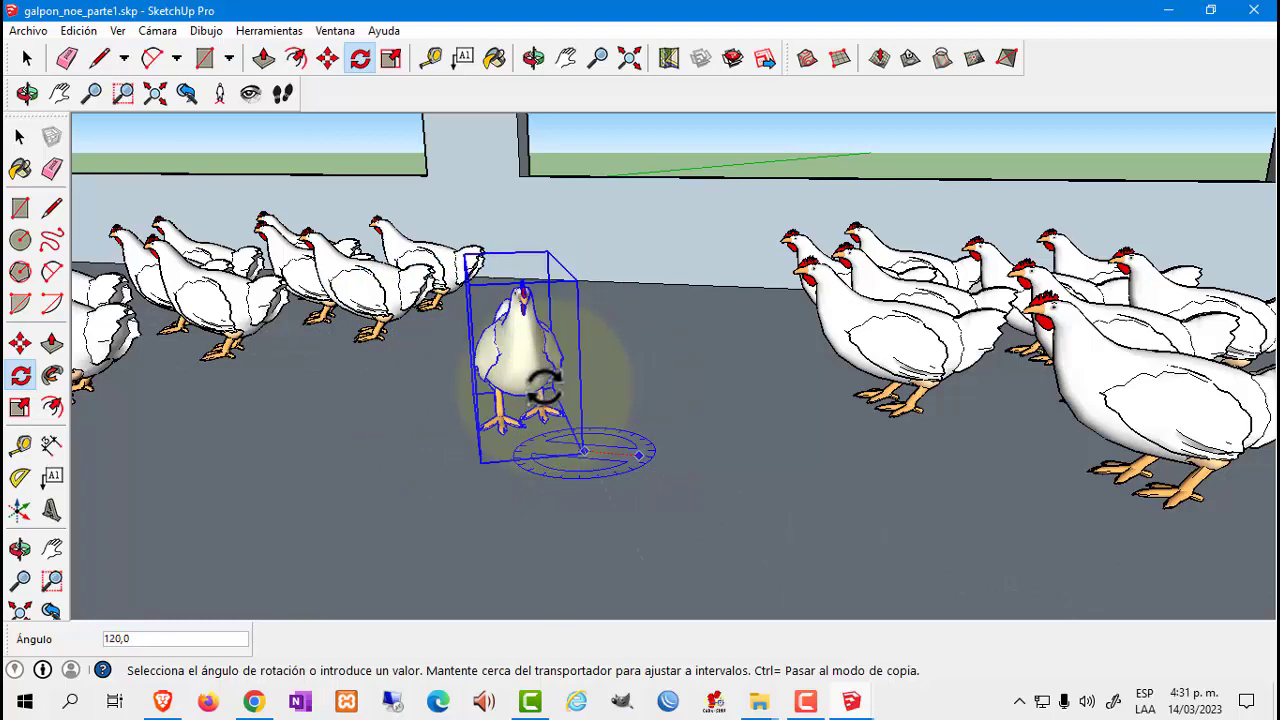
{"action": "left_click", "coordinate": [520, 420]}
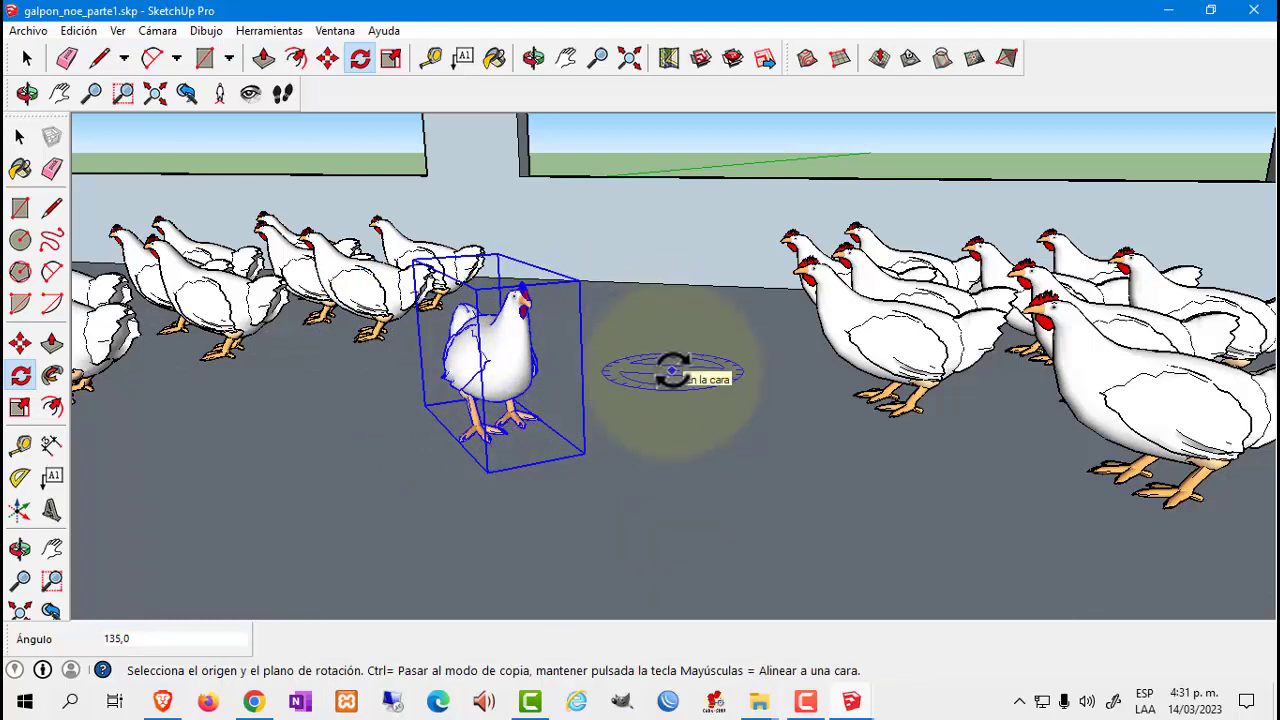
{"action": "key", "text": "space"}
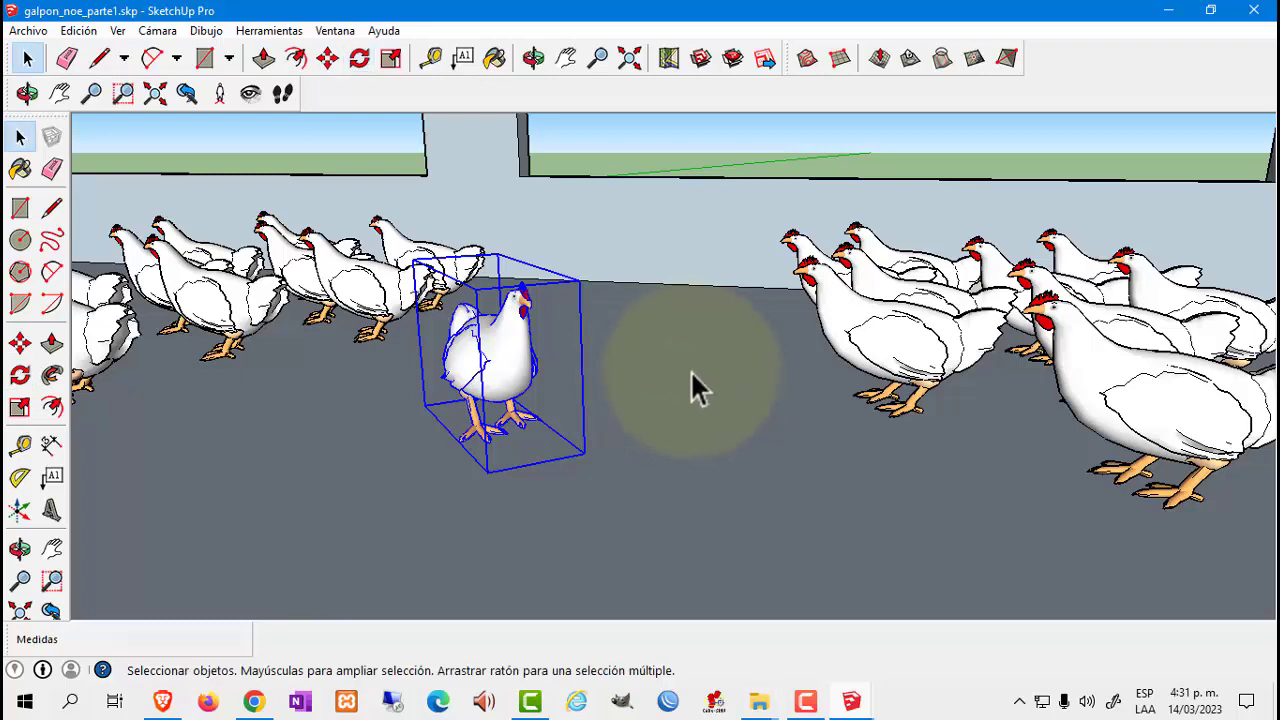
{"action": "mouse_move", "coordinate": [686, 371]}
{"action": "middle_mouse_down", "text": "shift"}
{"action": "mouse_move", "coordinate": [548, 365]}
{"action": "mouse_move", "coordinate": [808, 405]}
{"action": "middle_mouse_up", "text": "shift"}
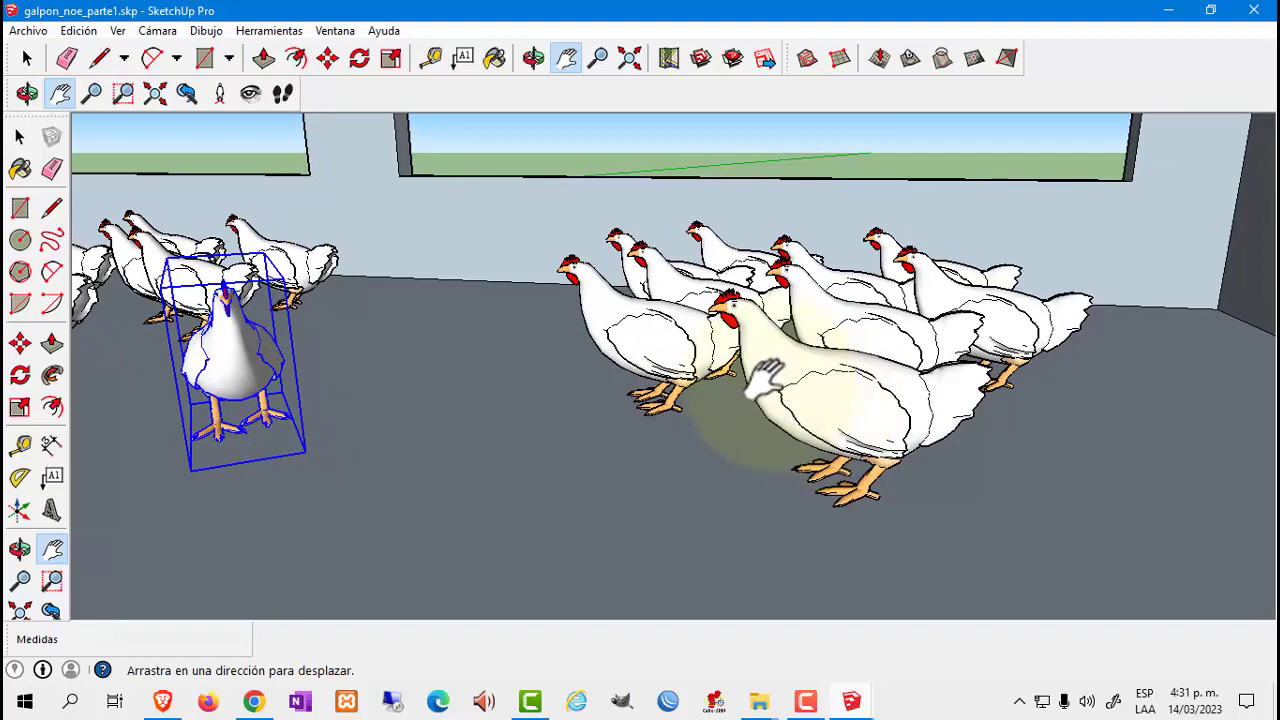
Rotate the large front chicken 135° about its base corner so it faces away from the flock
{"action": "middle_click_drag", "start_coordinate": [770, 375], "coordinate": [770, 375], "text": "shift"}
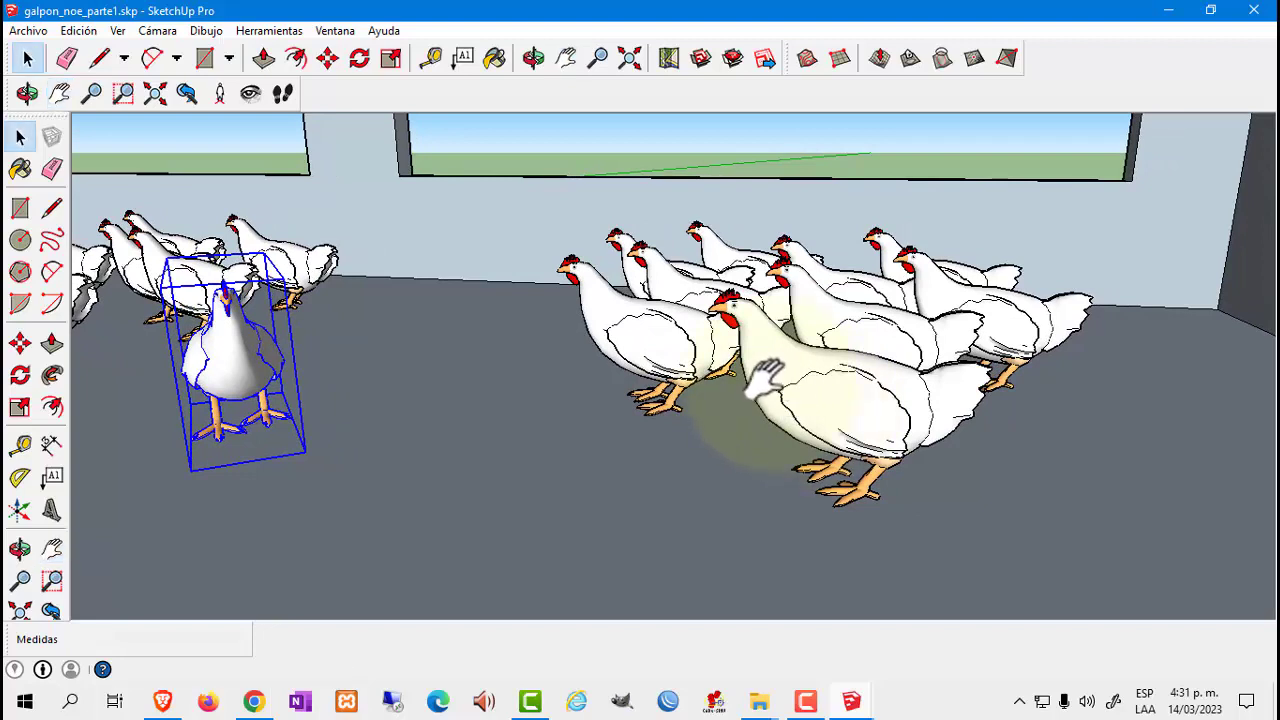
{"action": "left_click", "coordinate": [812, 404]}
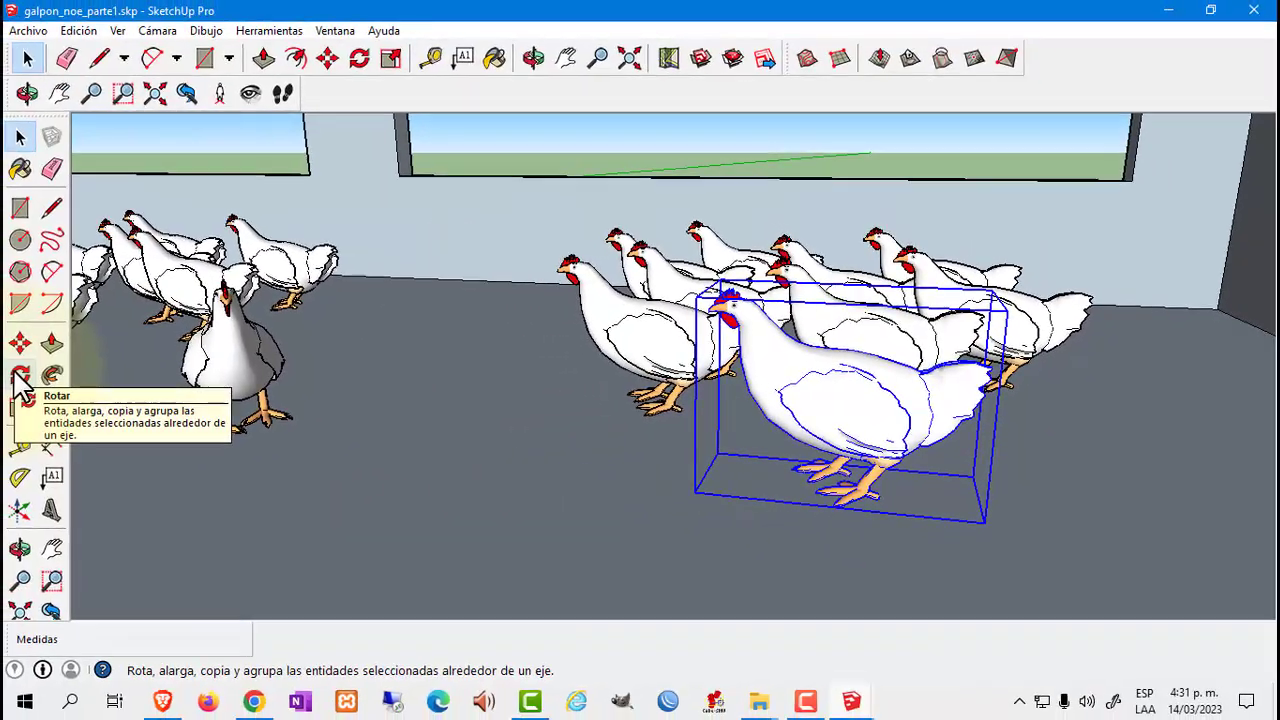
{"action": "left_click", "coordinate": [22, 366]}
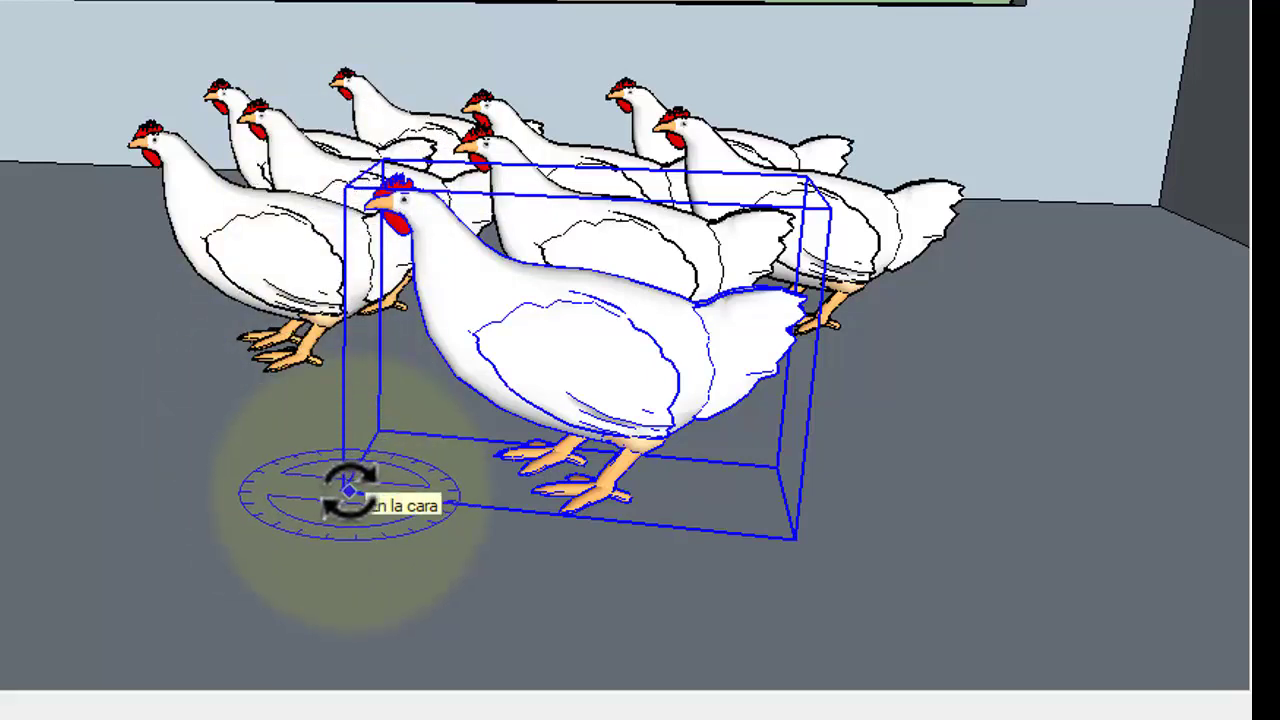
{"action": "left_click", "coordinate": [348, 490]}
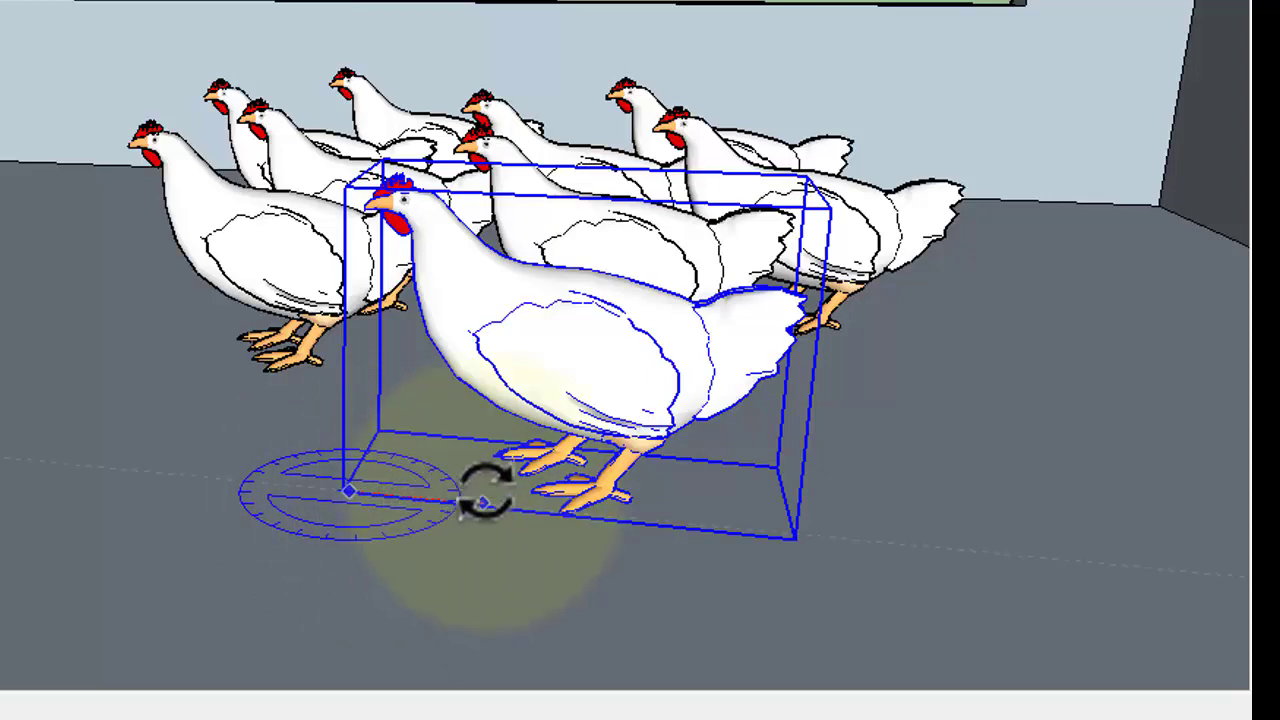
{"action": "left_click", "coordinate": [483, 500]}
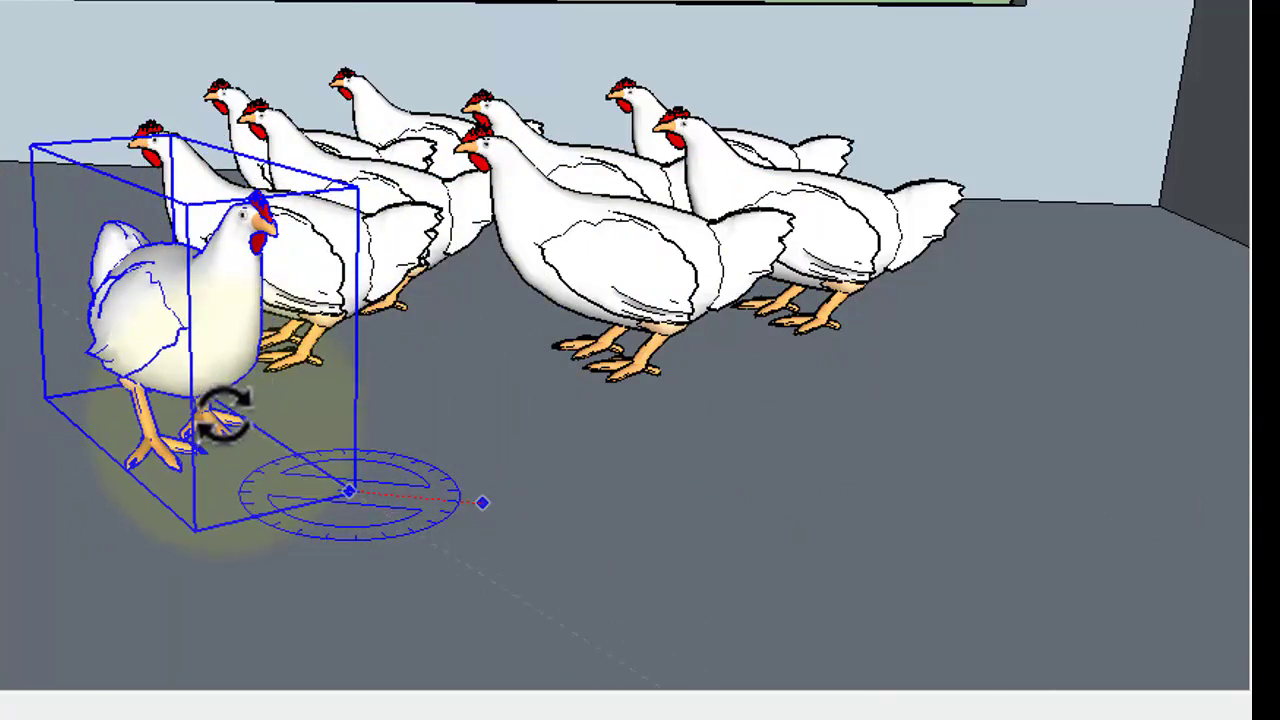
{"action": "left_click", "coordinate": [205, 425]}
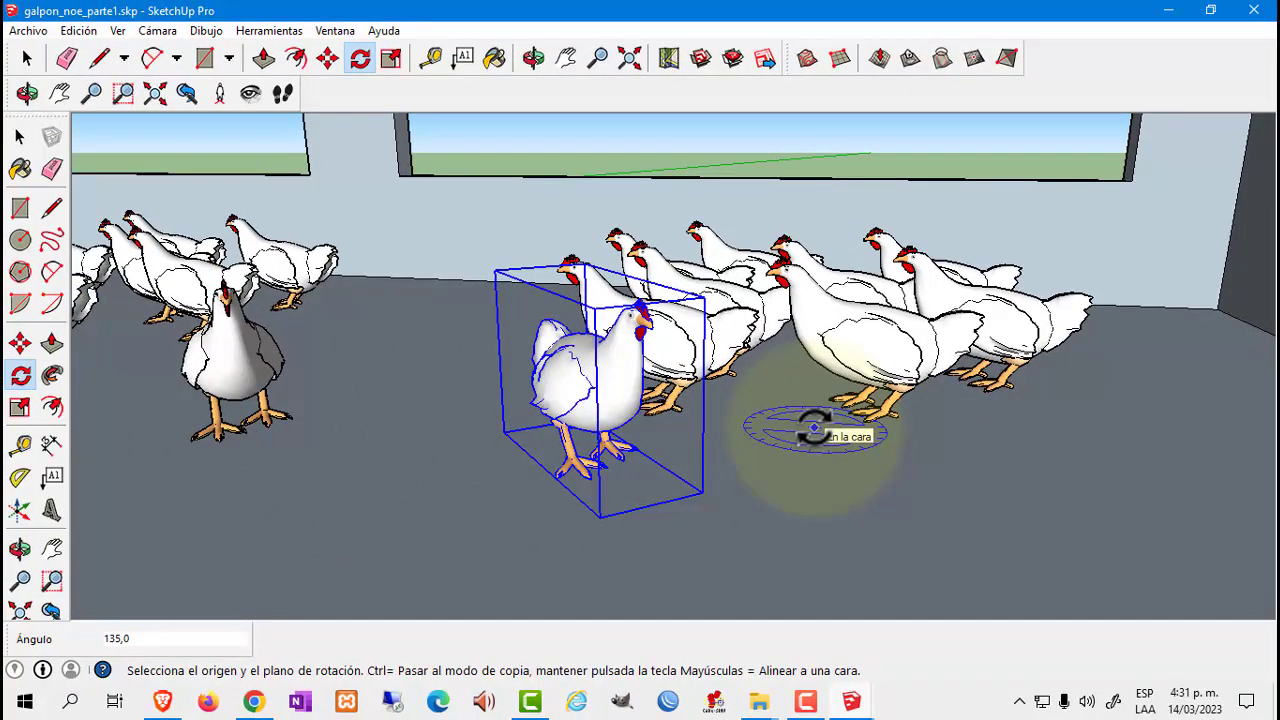
{"action": "key", "text": "space"}
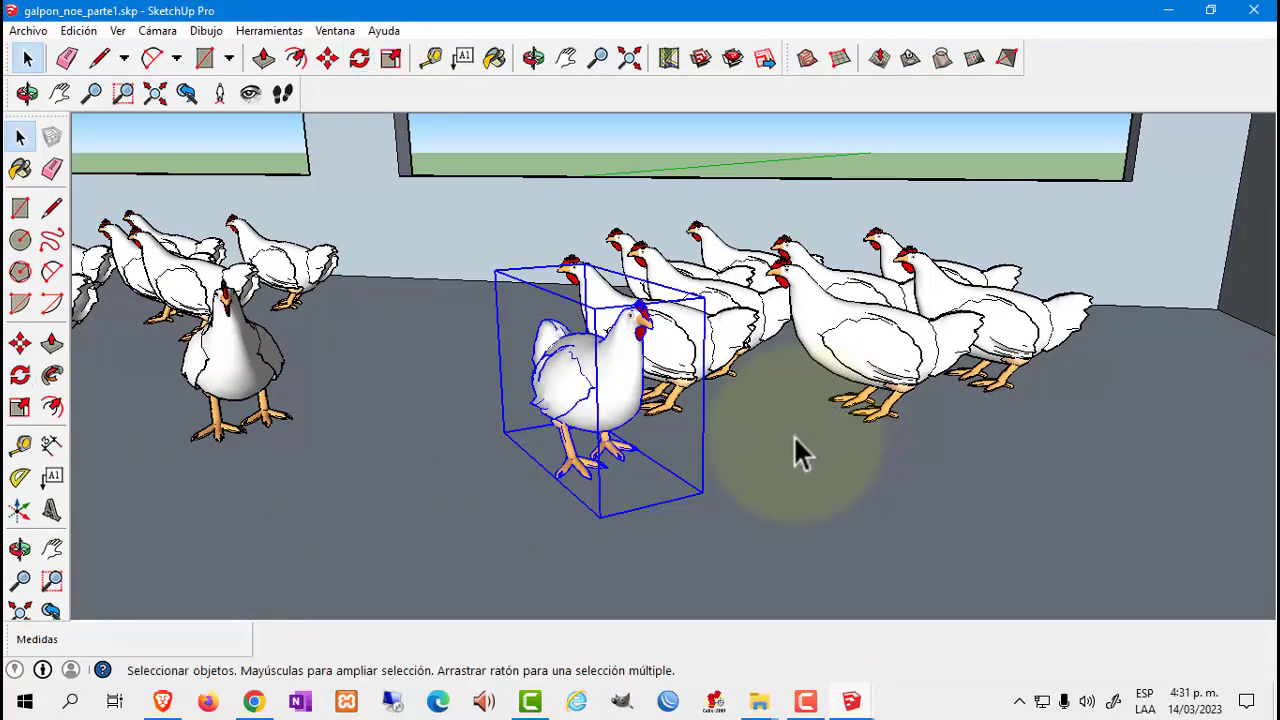
{"action": "mouse_move", "coordinate": [795, 450]}
{"action": "middle_mouse_down", "text": "shift"}
{"action": "mouse_move", "coordinate": [743, 443]}
{"action": "mouse_move", "coordinate": [735, 517]}
{"action": "mouse_move", "coordinate": [623, 500]}
{"action": "mouse_move", "coordinate": [680, 449]}
{"action": "mouse_move", "coordinate": [434, 471]}
{"action": "mouse_move", "coordinate": [582, 404]}
{"action": "mouse_move", "coordinate": [429, 429]}
{"action": "mouse_move", "coordinate": [643, 457]}
{"action": "mouse_move", "coordinate": [538, 457]}
{"action": "mouse_move", "coordinate": [950, 482]}
{"action": "mouse_move", "coordinate": [914, 457]}
{"action": "mouse_move", "coordinate": [765, 447]}
{"action": "middle_mouse_up", "text": "shift"}
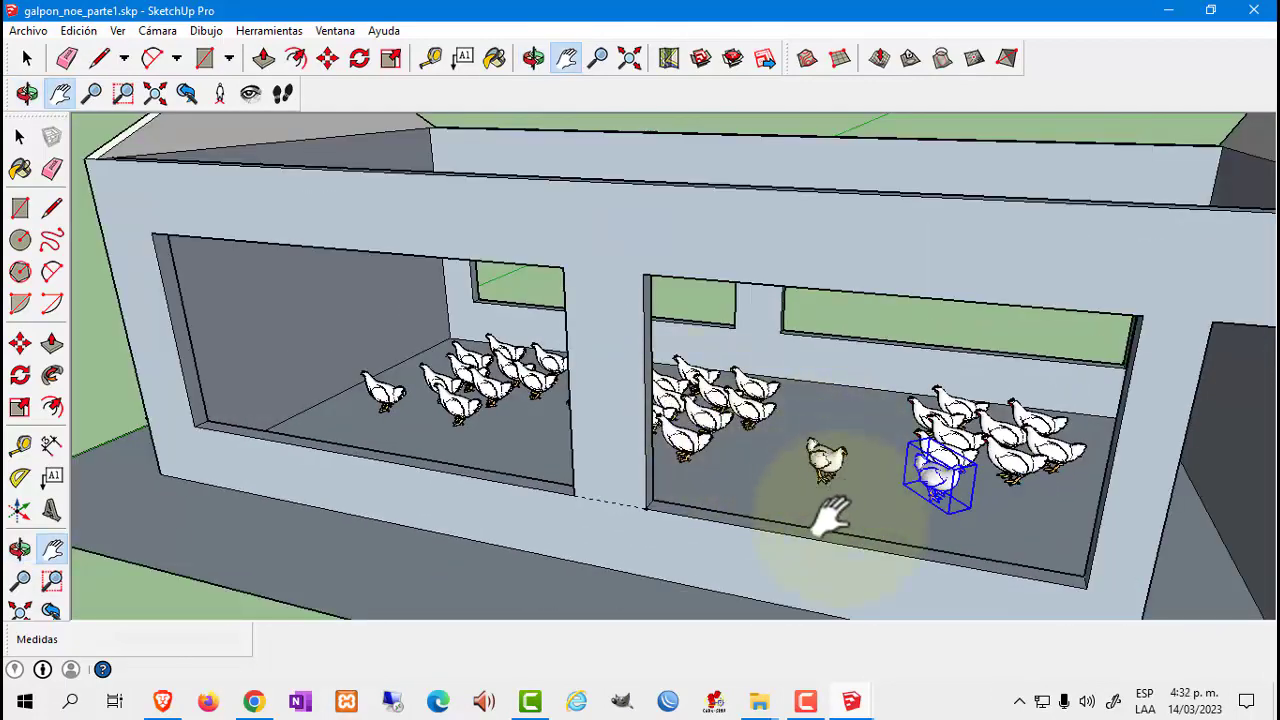
Save galpon_noe_parte1.skp with both turned chickens
{"action": "left_click", "coordinate": [28, 31]}
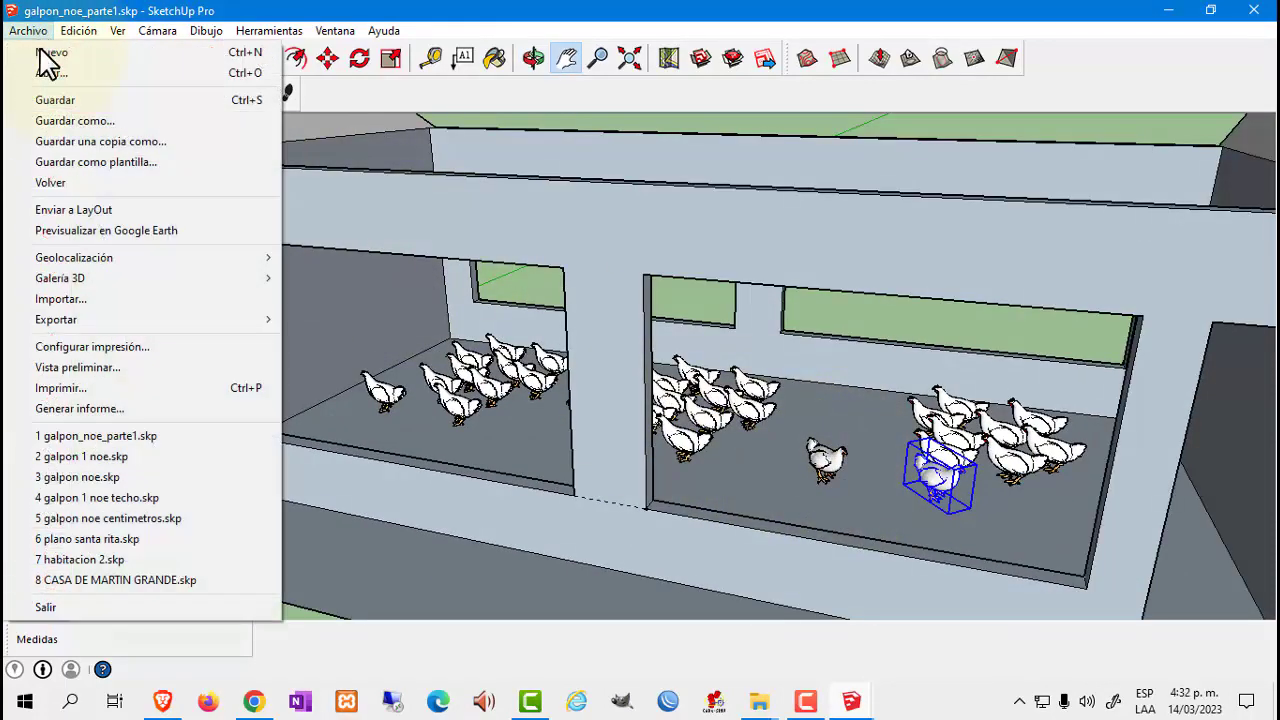
{"action": "left_click", "coordinate": [92, 108]}
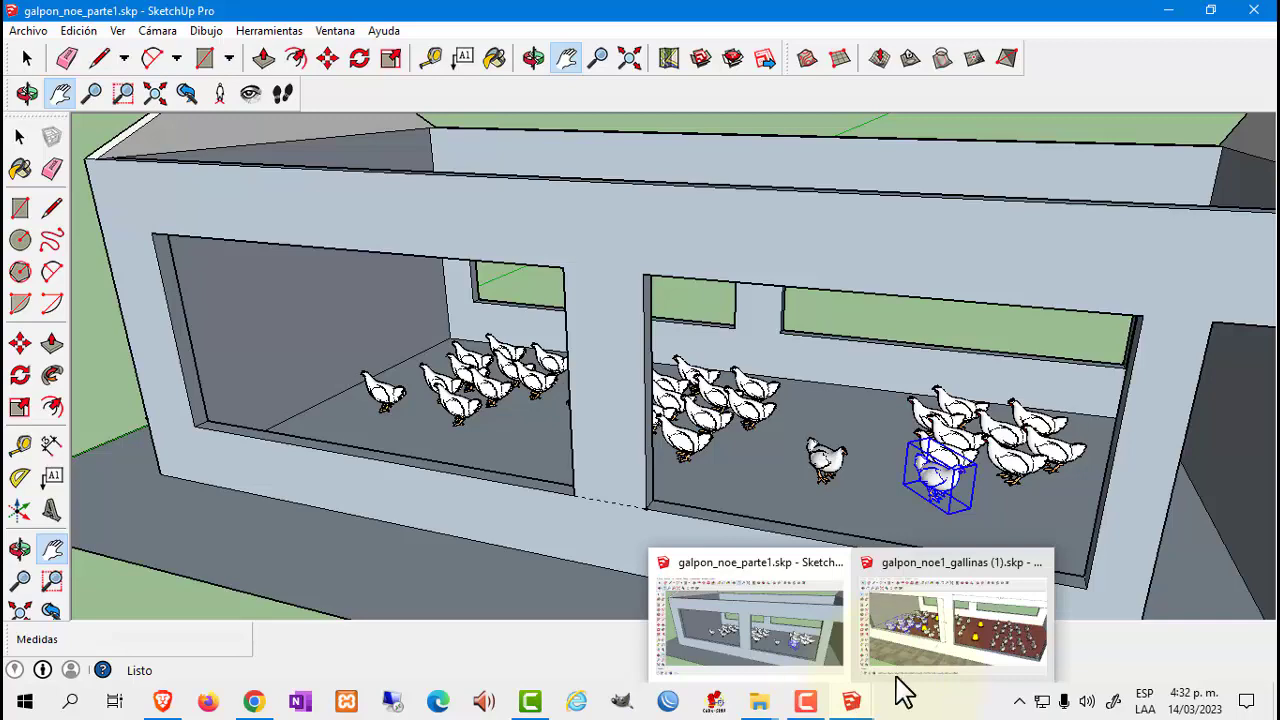
Copy one yellow feeder from the galpon_noe1_gallinas model
{"action": "left_click", "coordinate": [897, 677]}
{"action": "left_click", "coordinate": [803, 447]}
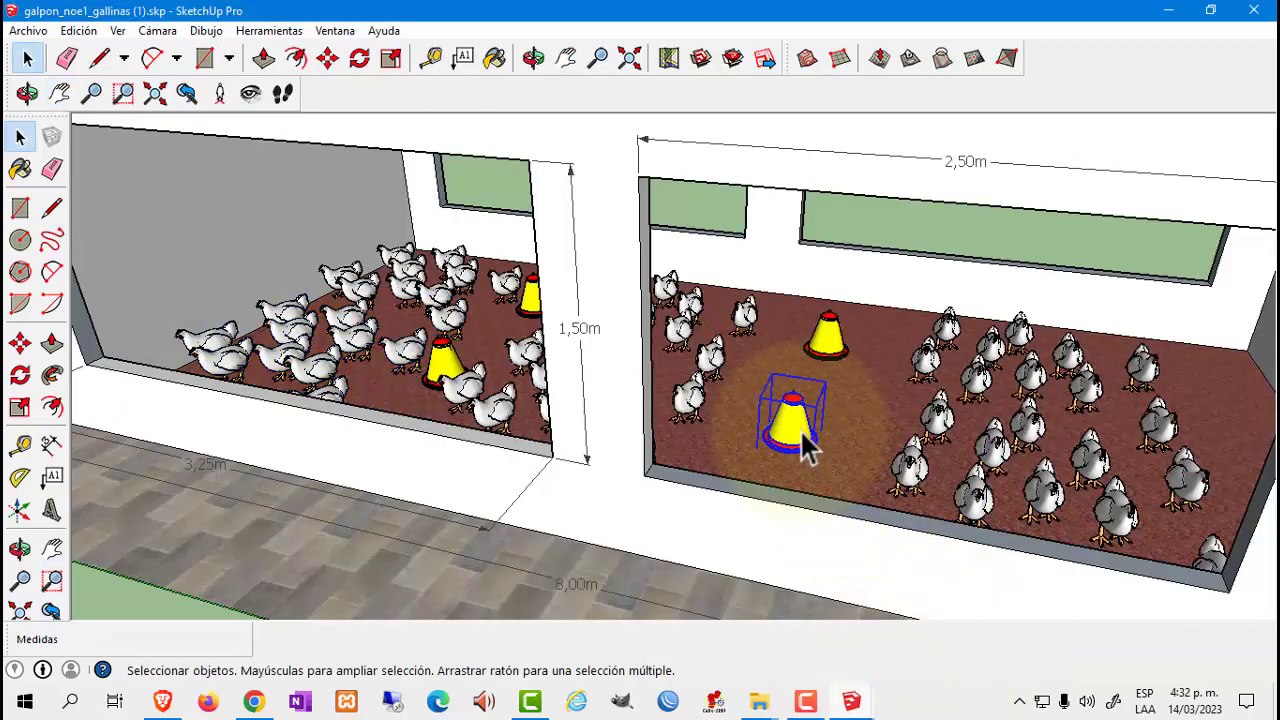
{"action": "right_click", "coordinate": [803, 447]}
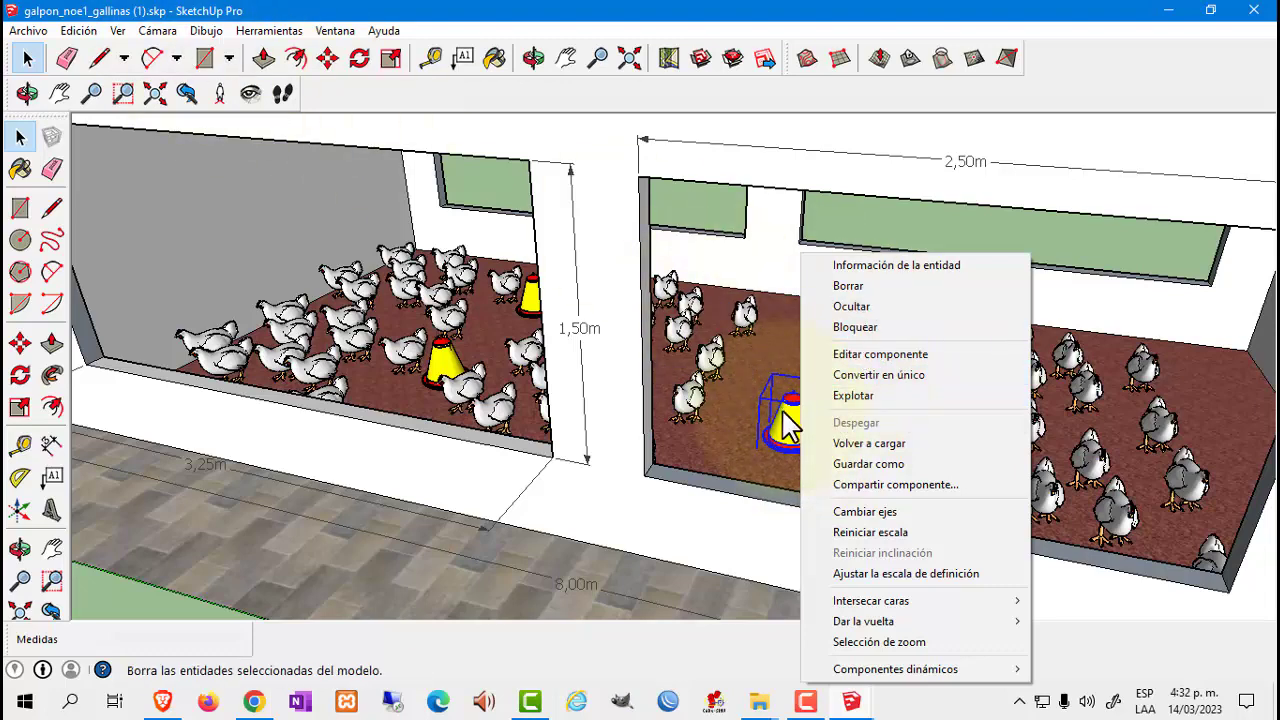
{"action": "left_click", "coordinate": [775, 425]}
{"action": "left_click", "coordinate": [78, 30]}
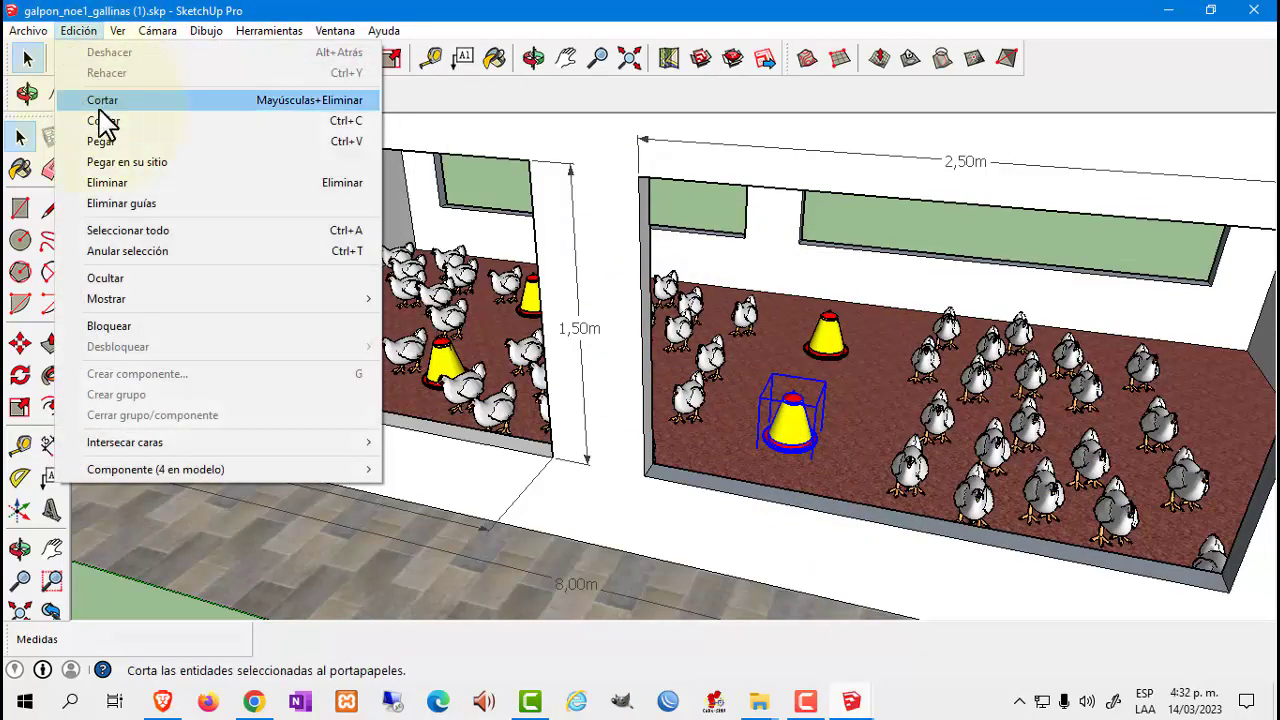
{"action": "left_click", "coordinate": [100, 117]}
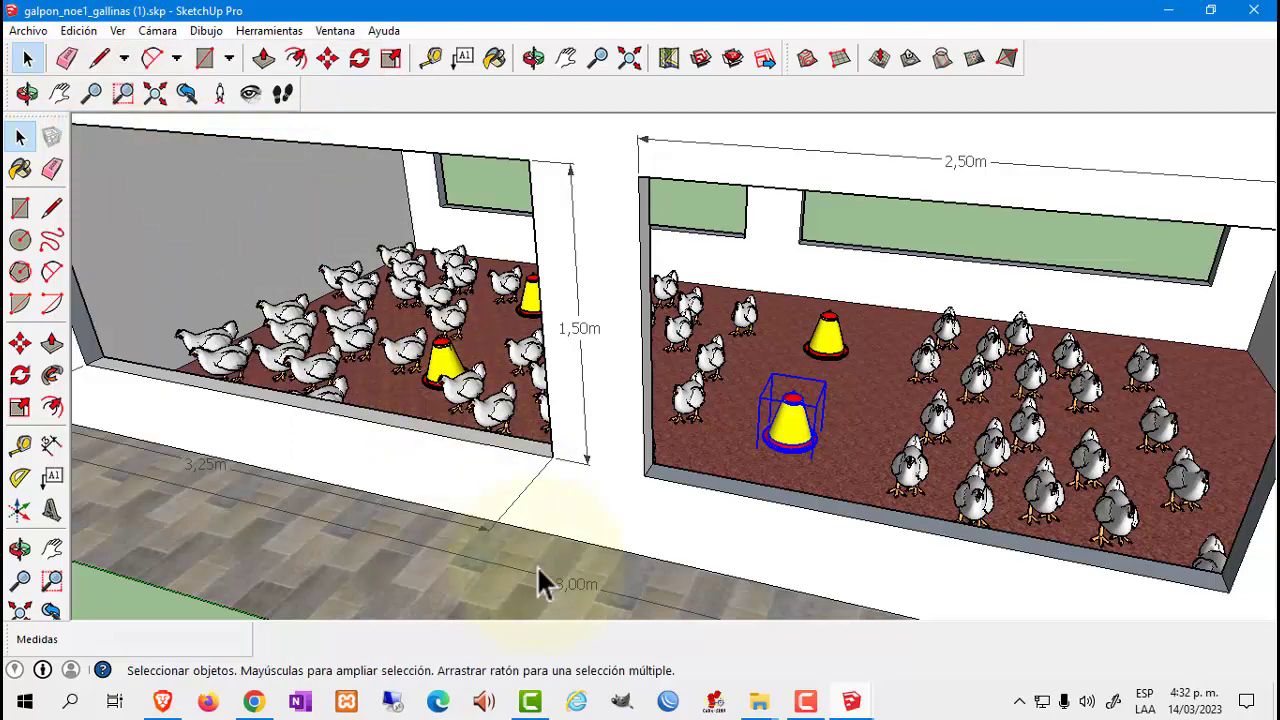
Paste the copied yellow feeder into galpon_noe_parte1 on the shed floor
{"action": "left_click", "coordinate": [805, 657]}
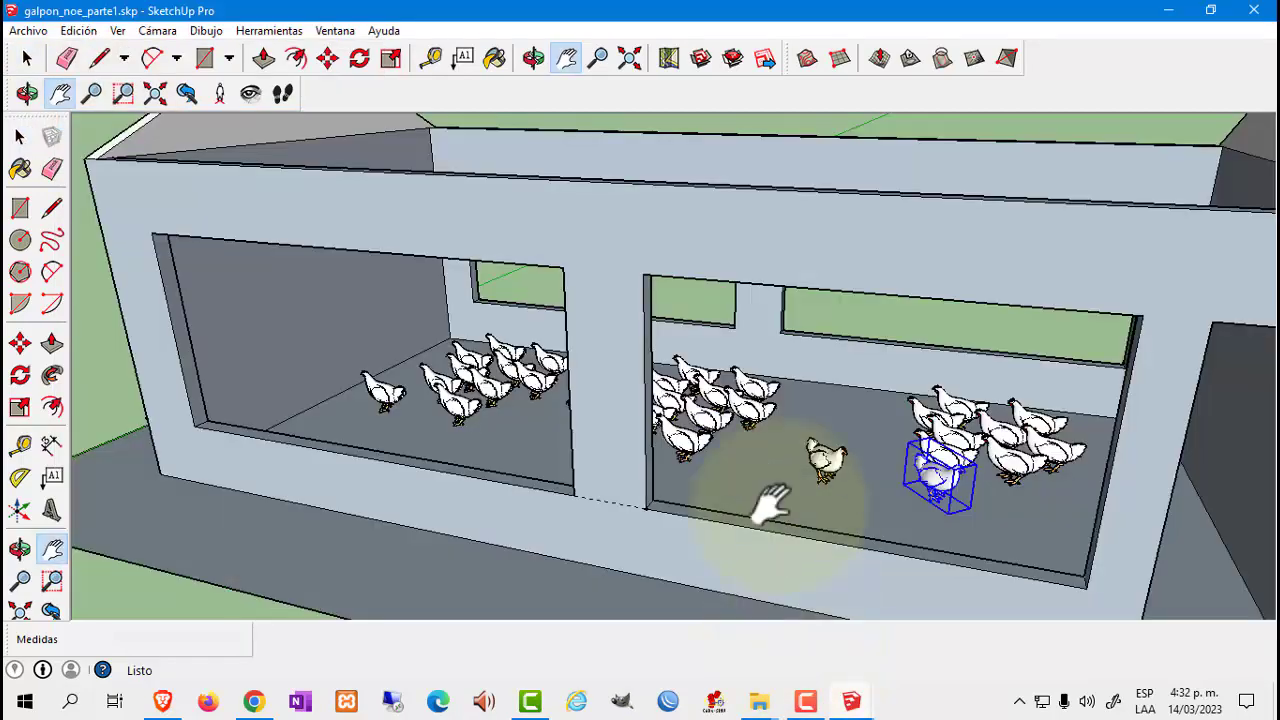
{"action": "scroll", "coordinate": [771, 490], "scroll_direction": "up", "scroll_amount": 2}
{"action": "scroll", "coordinate": [770, 468], "scroll_direction": "up", "scroll_amount": 1}
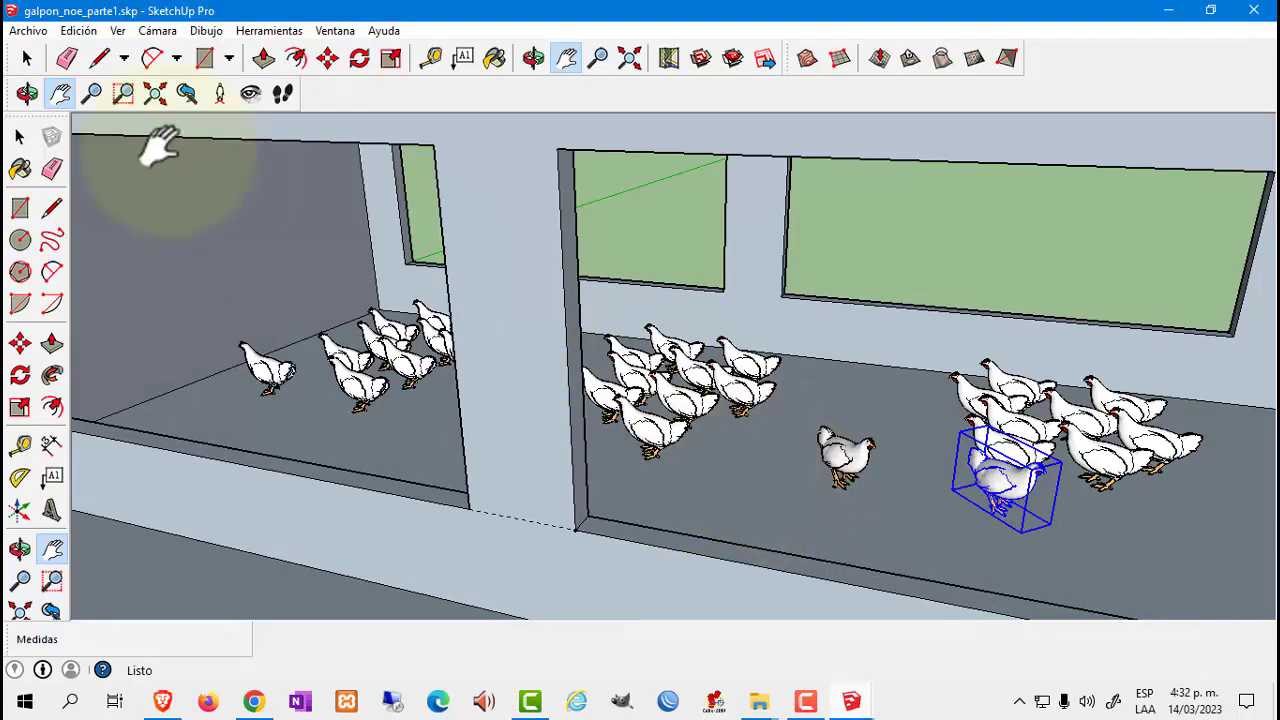
{"action": "left_click", "coordinate": [80, 31]}
{"action": "left_click", "coordinate": [100, 141]}
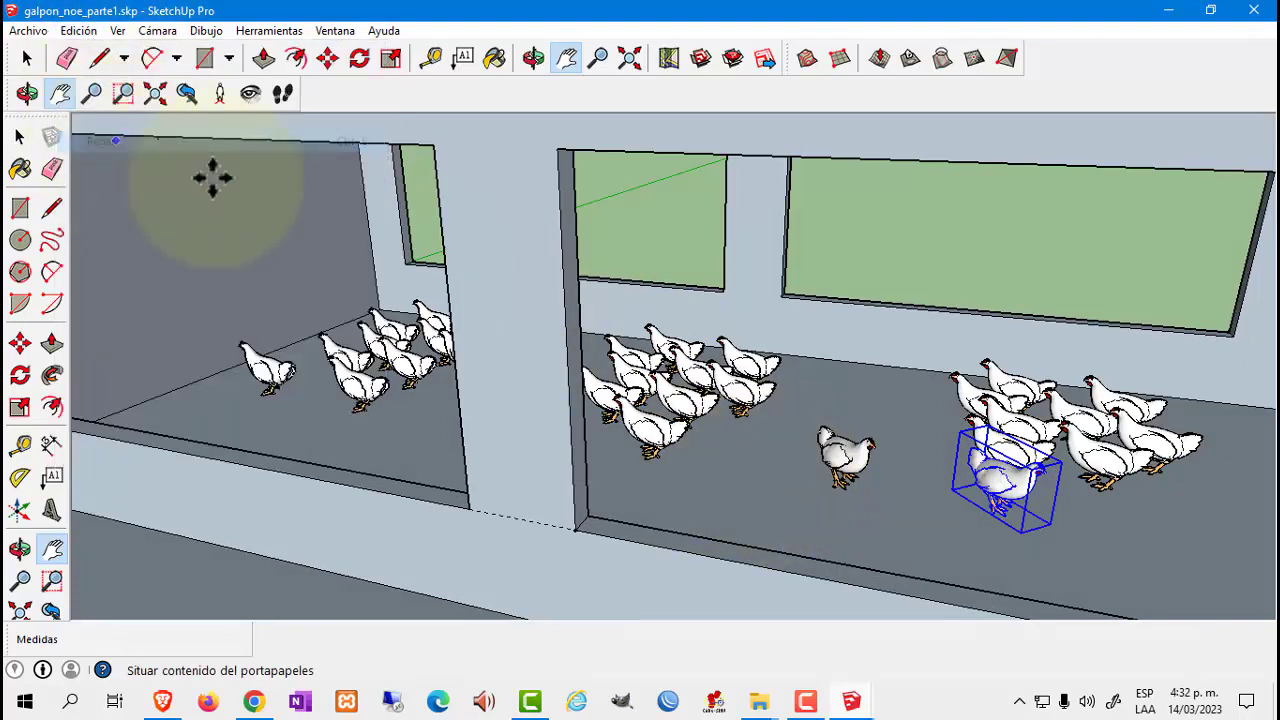
{"action": "left_click", "coordinate": [739, 497]}
{"action": "scroll", "coordinate": [760, 480], "scroll_direction": "up", "scroll_amount": 3}
{"action": "middle_click_drag", "start_coordinate": [766, 460], "coordinate": [563, 491]}
{"action": "scroll", "coordinate": [623, 457], "scroll_direction": "up", "scroll_amount": 2}
{"action": "mouse_move", "coordinate": [651, 451]}
{"action": "middle_mouse_down"}
{"action": "mouse_move", "coordinate": [622, 440]}
{"action": "mouse_move", "coordinate": [660, 445]}
{"action": "middle_mouse_up"}
Move the pasted feeder down so it rests on the floor among the chickens
{"action": "key", "text": "m"}
{"action": "scroll", "coordinate": [693, 472], "scroll_direction": "up", "scroll_amount": 1}
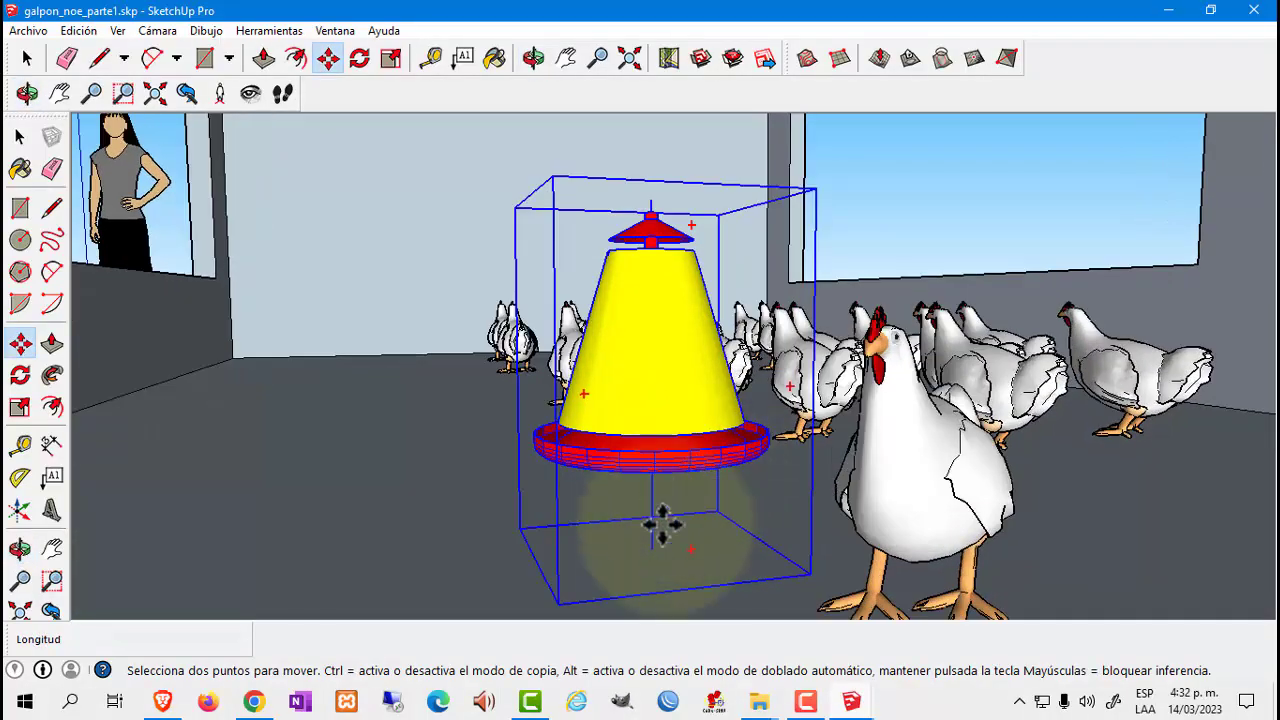
{"action": "scroll", "coordinate": [660, 443], "scroll_direction": "down", "scroll_amount": 2}
{"action": "scroll", "coordinate": [666, 457], "scroll_direction": "down", "scroll_amount": 1}
{"action": "middle_click_drag", "start_coordinate": [666, 457], "coordinate": [651, 470]}
{"action": "scroll", "coordinate": [651, 470], "scroll_direction": "up", "scroll_amount": 1}
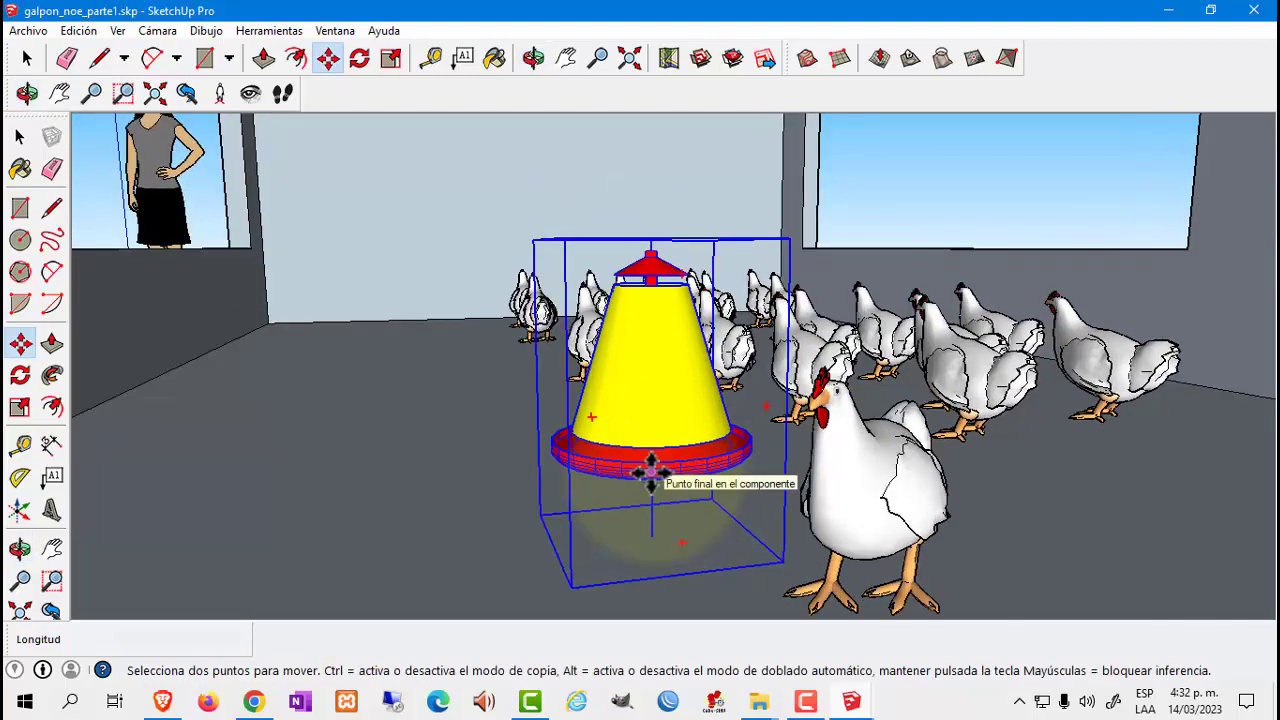
{"action": "scroll", "coordinate": [671, 506], "scroll_direction": "down", "scroll_amount": 1}
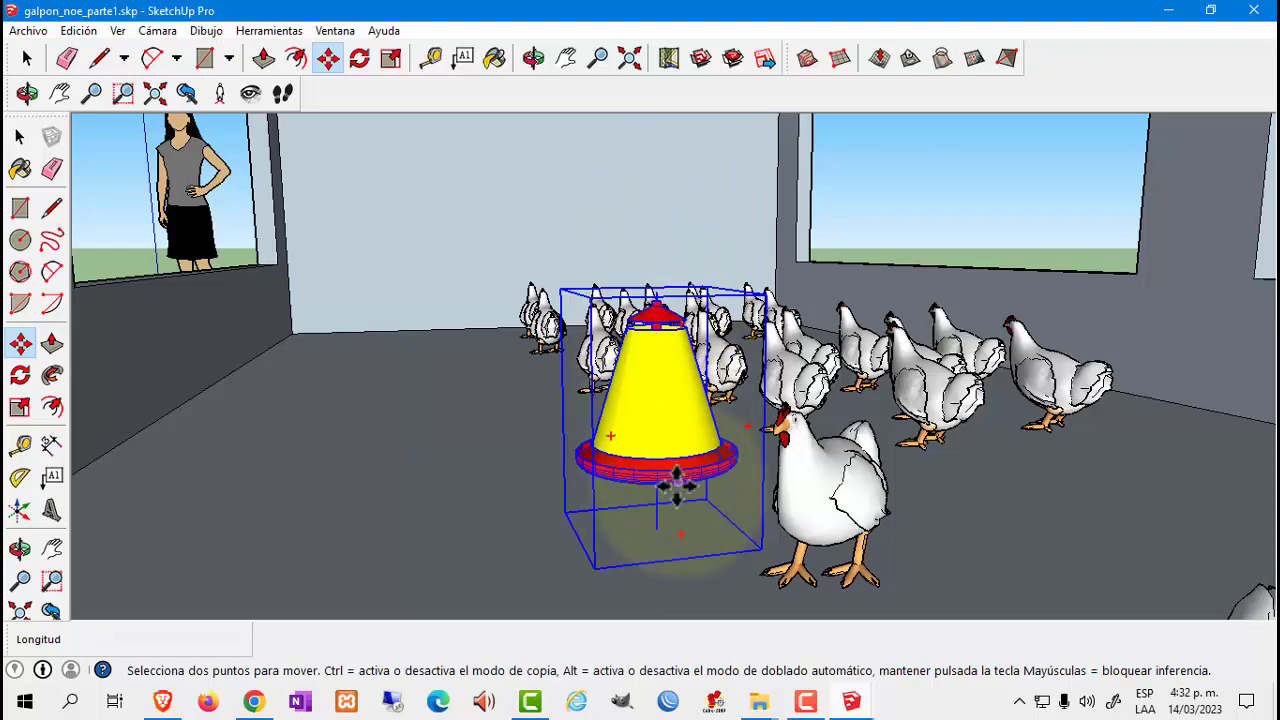
{"action": "scroll", "coordinate": [668, 488], "scroll_direction": "up", "scroll_amount": 1}
{"action": "middle_click_drag", "start_coordinate": [668, 488], "coordinate": [604, 400]}
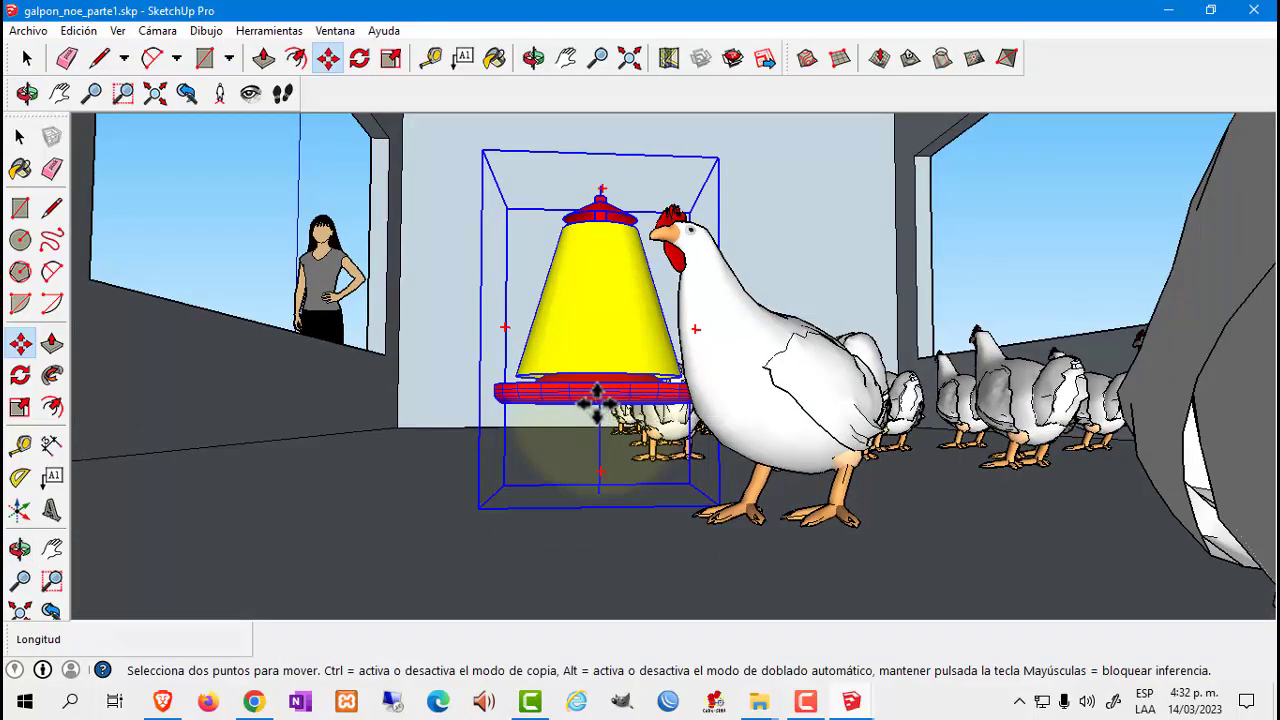
{"action": "left_click", "coordinate": [597, 398]}
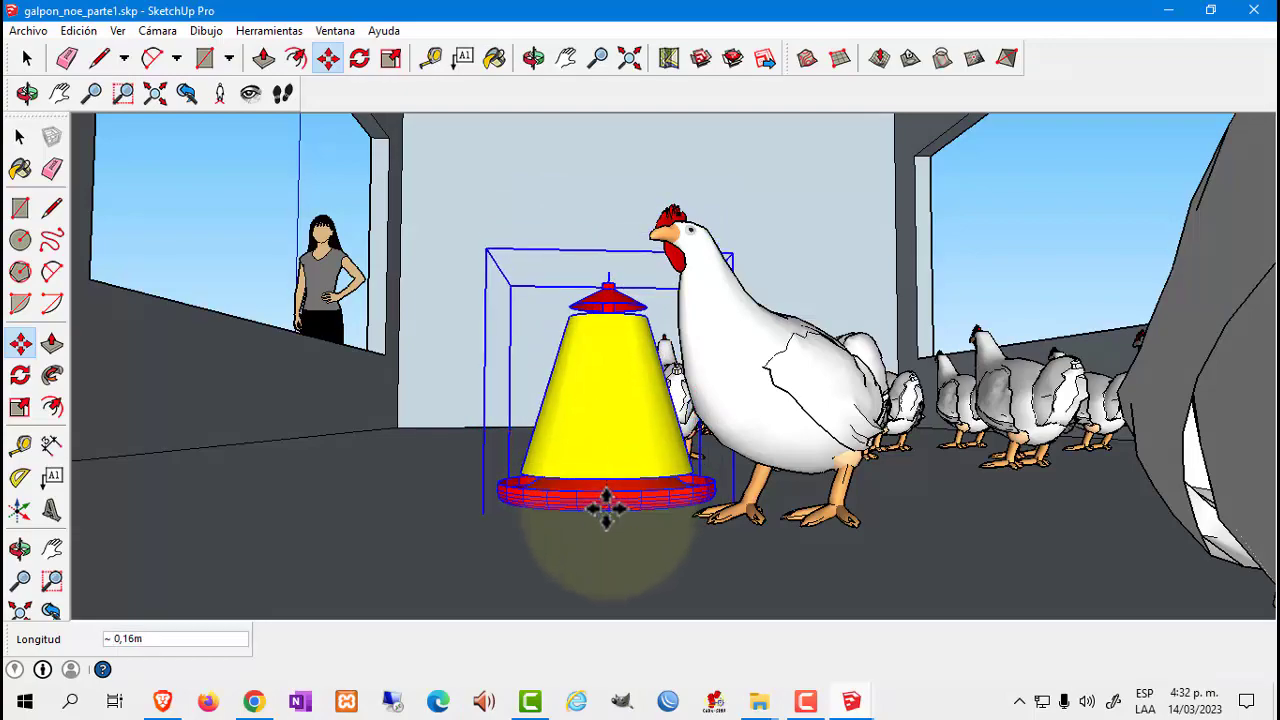
{"action": "mouse_move", "coordinate": [606, 508]}
{"action": "middle_mouse_down"}
{"action": "mouse_move", "coordinate": [634, 569]}
{"action": "mouse_move", "coordinate": [891, 560]}
{"action": "mouse_move", "coordinate": [710, 502]}
{"action": "middle_mouse_up"}
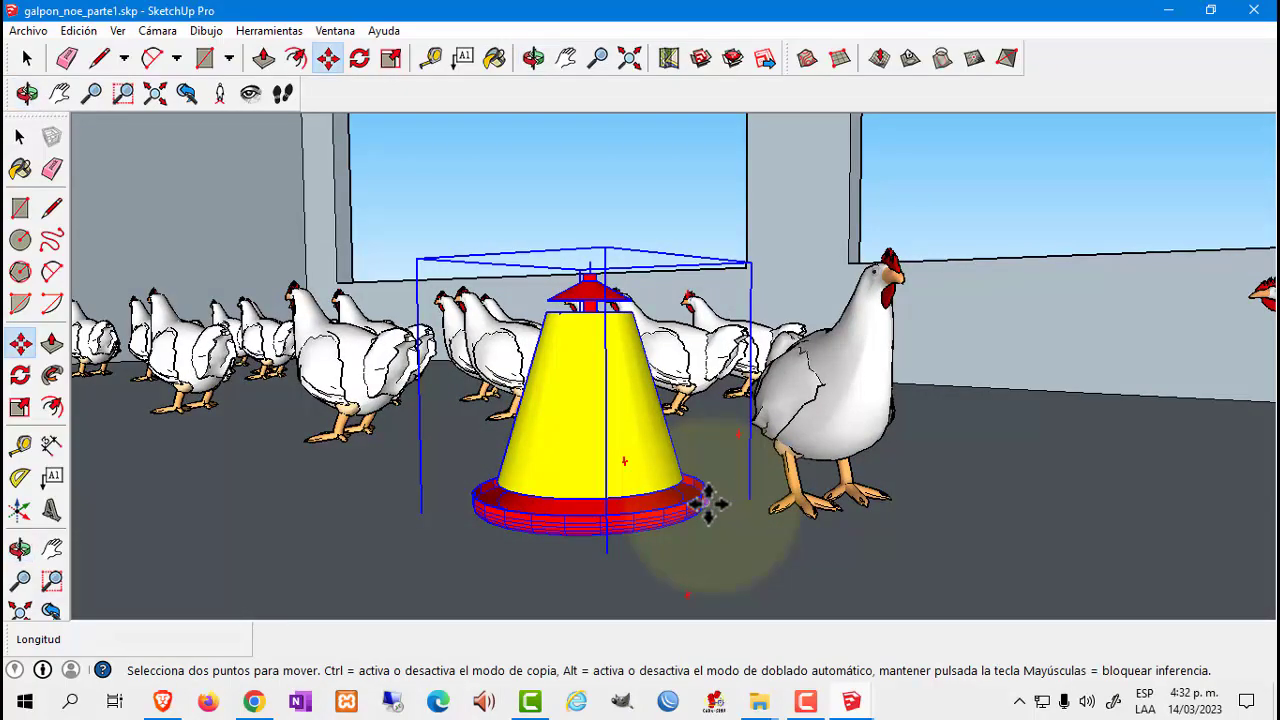
{"action": "left_click", "coordinate": [708, 505]}
{"action": "middle_click_drag", "start_coordinate": [612, 405], "coordinate": [560, 400]}
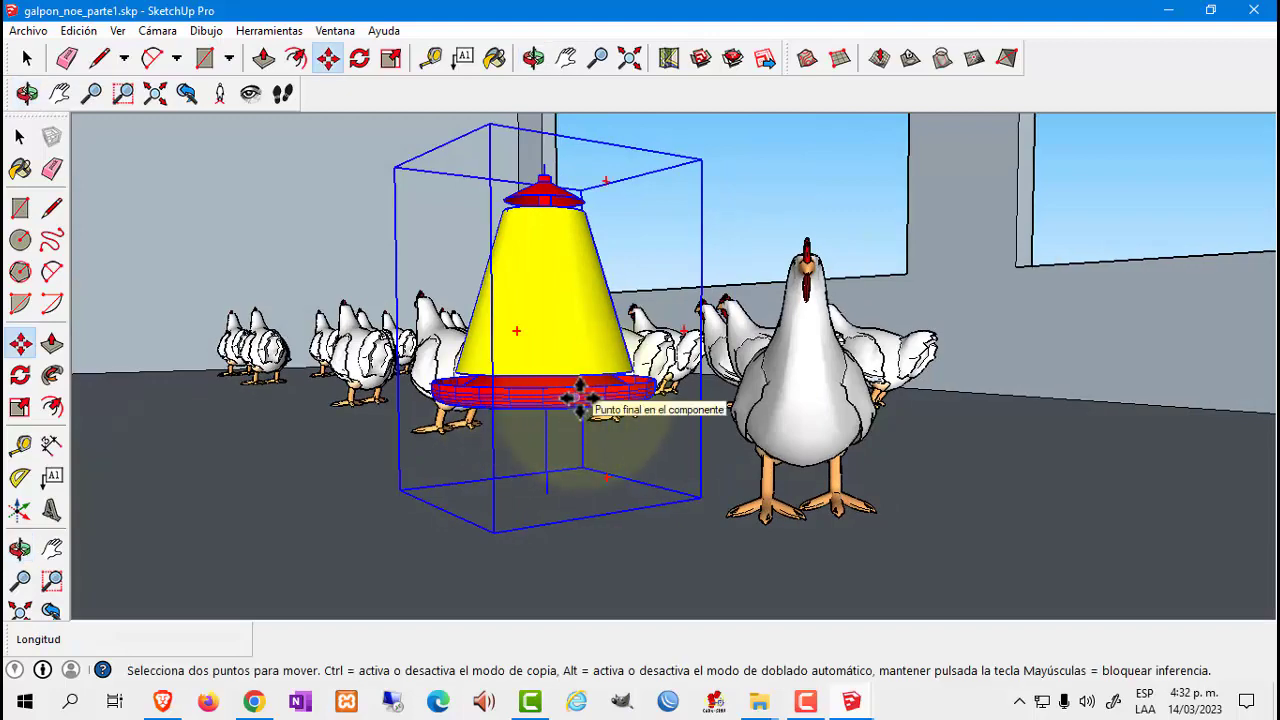
{"action": "left_click", "coordinate": [580, 398]}
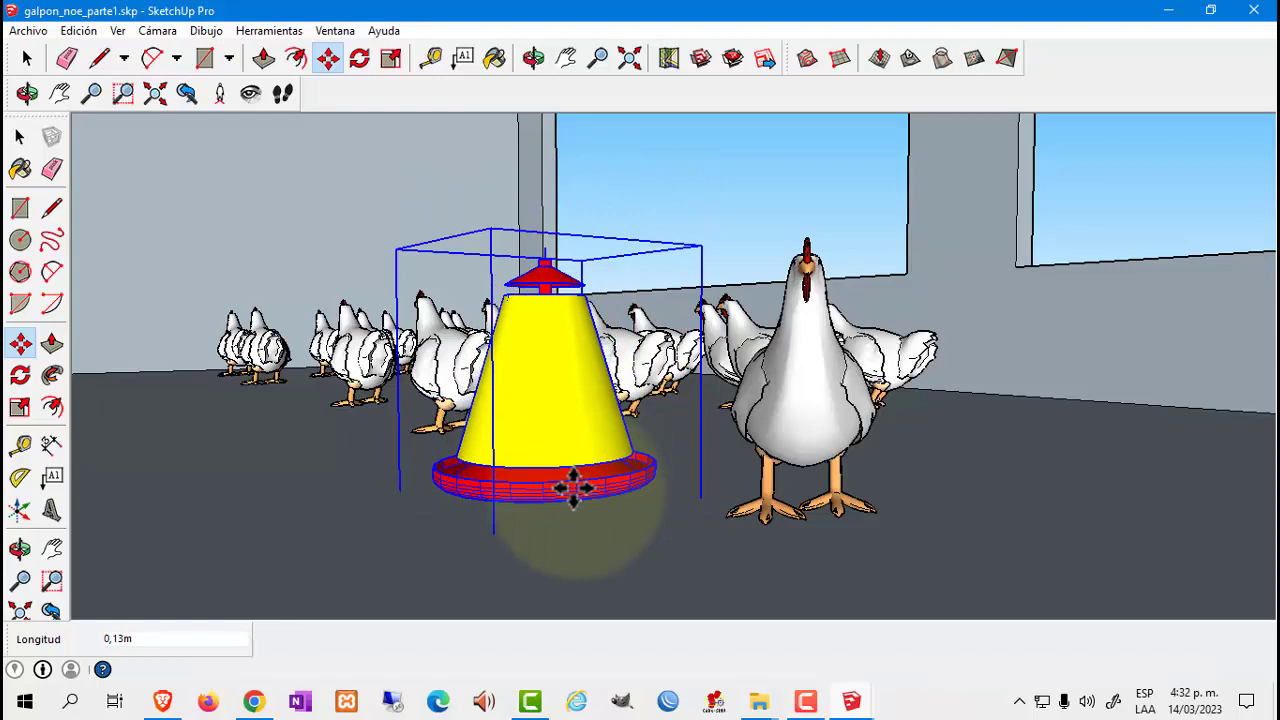
{"action": "left_click", "coordinate": [543, 460]}
{"action": "mouse_move", "coordinate": [543, 460]}
{"action": "middle_mouse_down"}
{"action": "mouse_move", "coordinate": [520, 494]}
{"action": "mouse_move", "coordinate": [409, 500]}
{"action": "middle_mouse_up"}
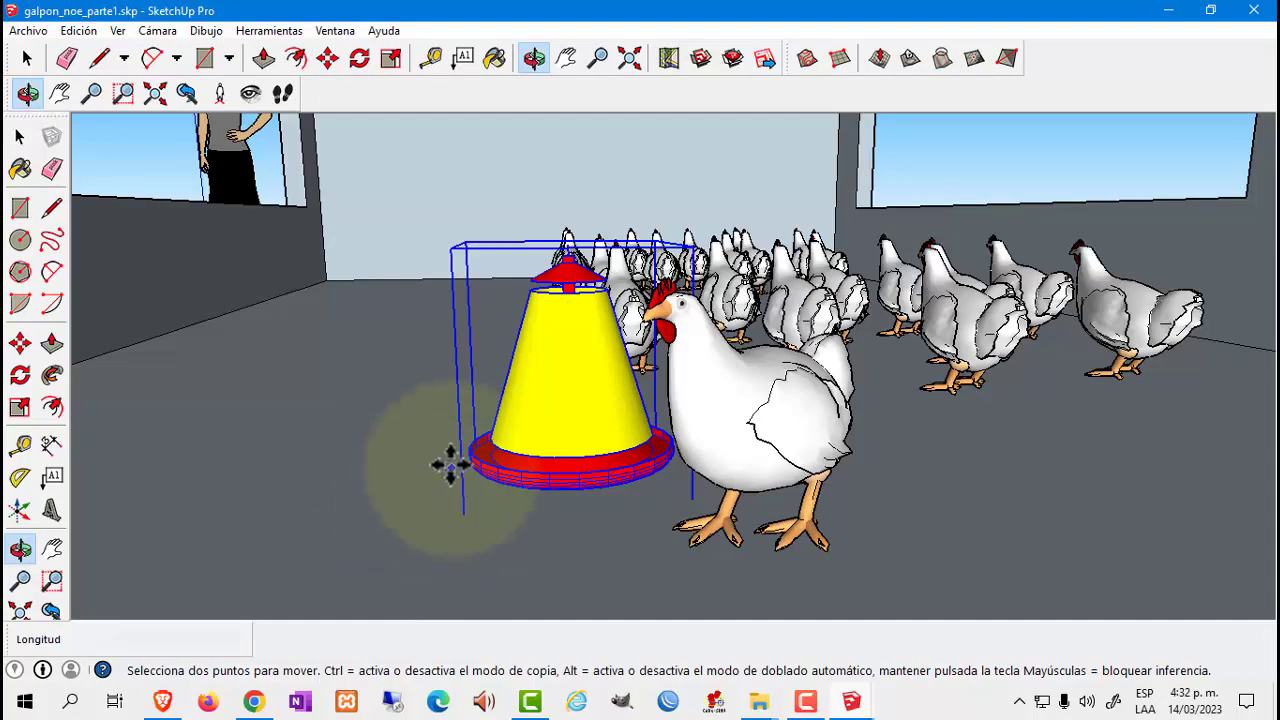
Copy the feeder about 1,02 m to the right as a second feeder
{"action": "left_click", "coordinate": [19, 343]}
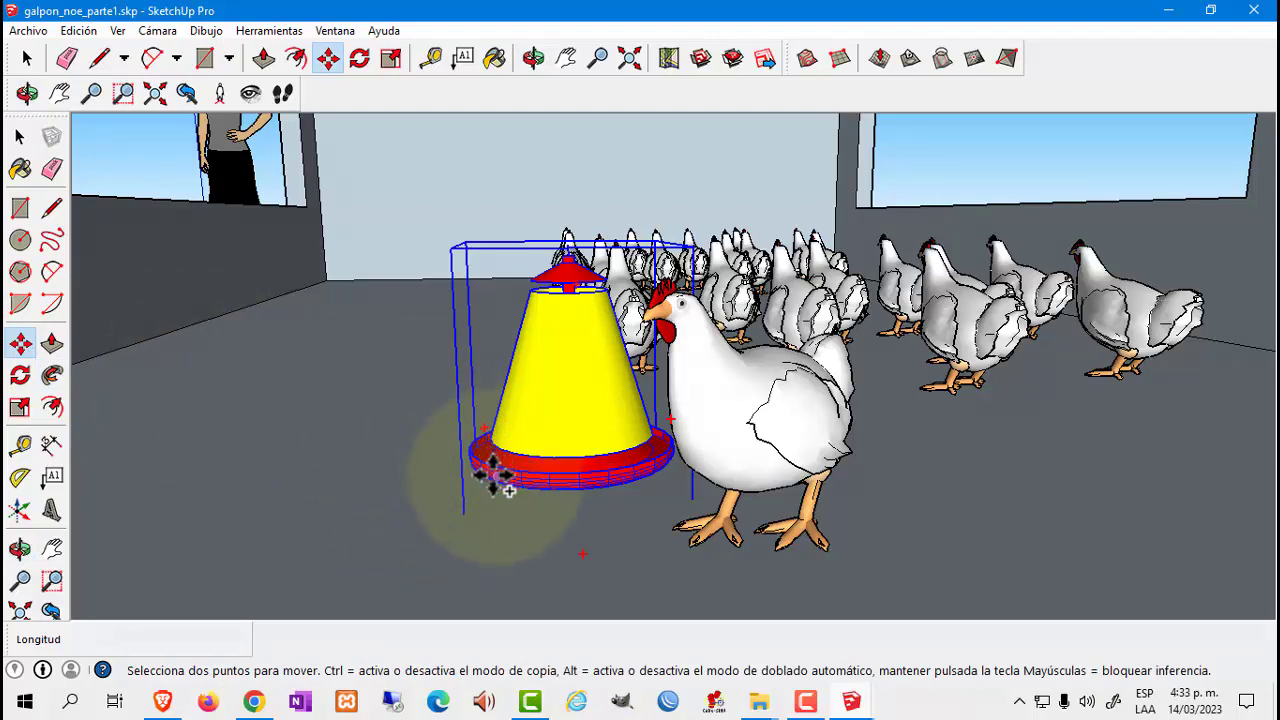
{"action": "key", "text": "ctrl"}
{"action": "left_click", "coordinate": [493, 471]}
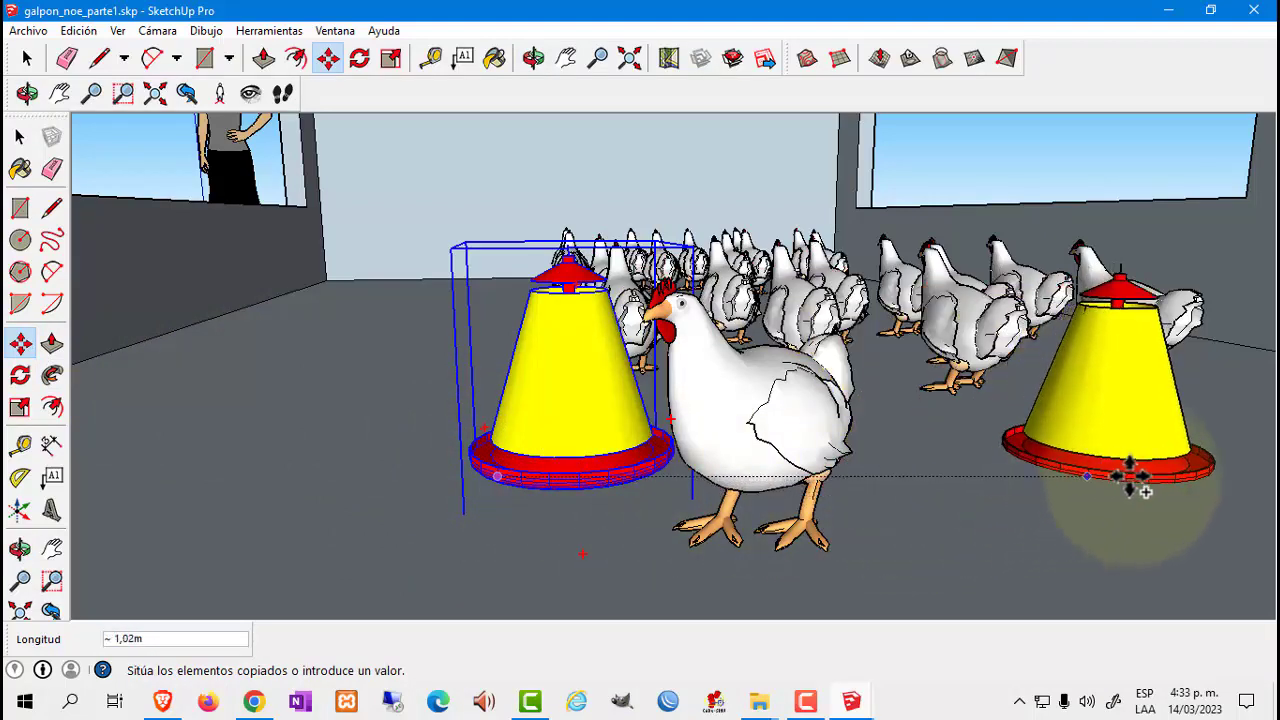
{"action": "left_click", "coordinate": [1145, 474]}
{"action": "scroll", "coordinate": [1060, 455], "scroll_direction": "down", "scroll_amount": 2}
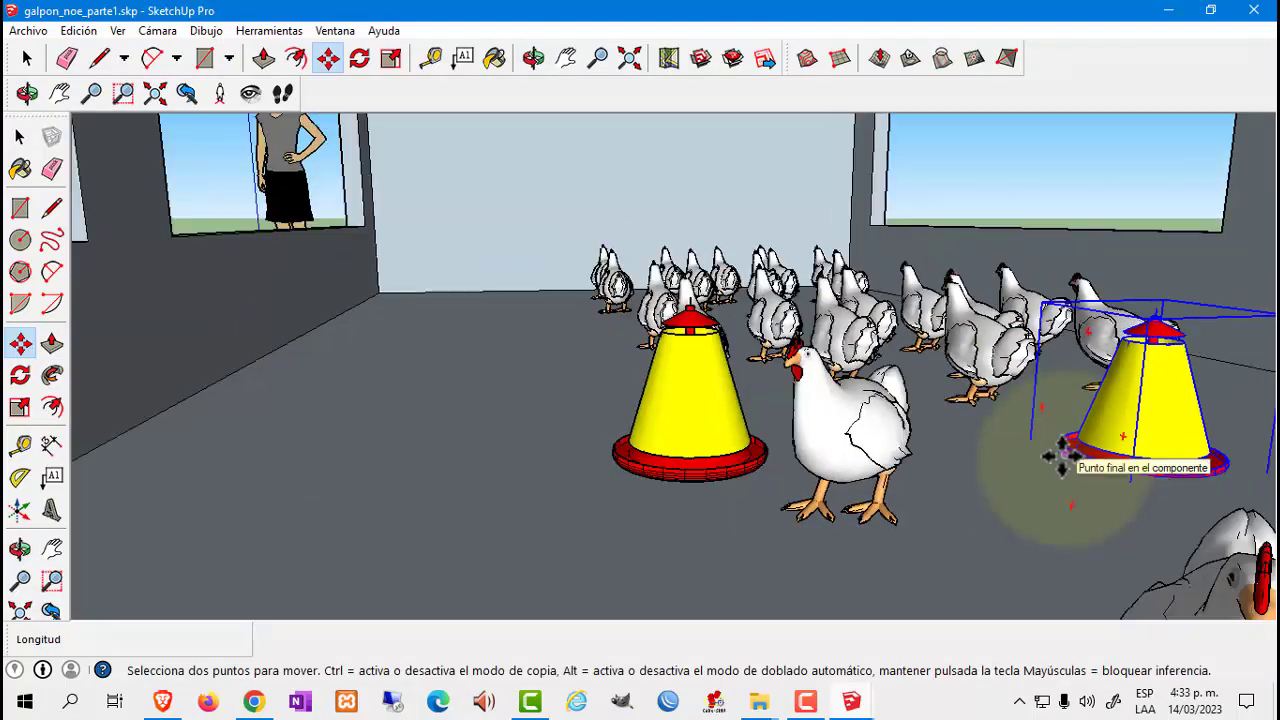
{"action": "mouse_move", "coordinate": [1060, 455]}
{"action": "middle_mouse_down"}
{"action": "mouse_move", "coordinate": [808, 400]}
{"action": "mouse_move", "coordinate": [531, 371]}
{"action": "mouse_move", "coordinate": [543, 386]}
{"action": "mouse_move", "coordinate": [508, 371]}
{"action": "mouse_move", "coordinate": [779, 462]}
{"action": "mouse_move", "coordinate": [680, 451]}
{"action": "mouse_move", "coordinate": [629, 551]}
{"action": "mouse_move", "coordinate": [686, 503]}
{"action": "mouse_move", "coordinate": [600, 451]}
{"action": "mouse_move", "coordinate": [586, 414]}
{"action": "mouse_move", "coordinate": [500, 490]}
{"action": "middle_mouse_up"}
{"action": "scroll", "coordinate": [531, 371], "scroll_direction": "up", "scroll_amount": 2}
{"action": "scroll", "coordinate": [663, 417], "scroll_direction": "down", "scroll_amount": 2}
{"action": "scroll", "coordinate": [686, 503], "scroll_direction": "down", "scroll_amount": 2}
{"action": "scroll", "coordinate": [580, 425], "scroll_direction": "down", "scroll_amount": 2}
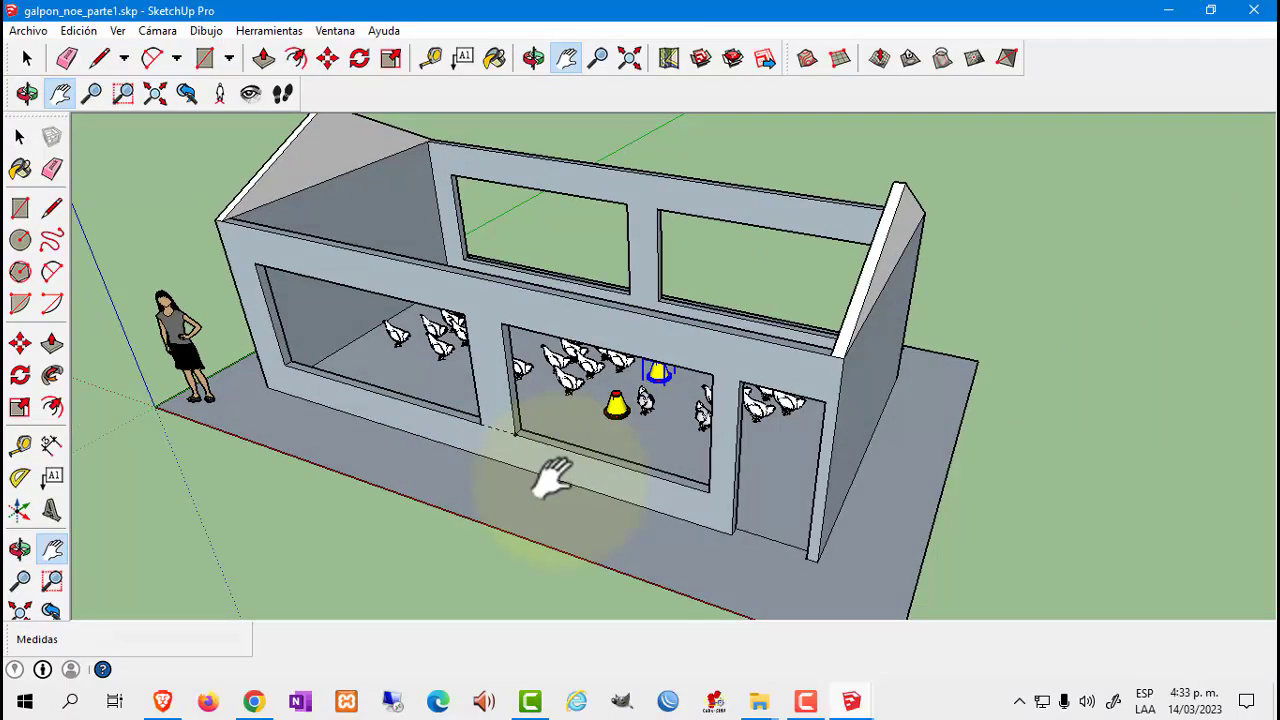
{"action": "middle_click_drag", "start_coordinate": [553, 478], "coordinate": [537, 477]}
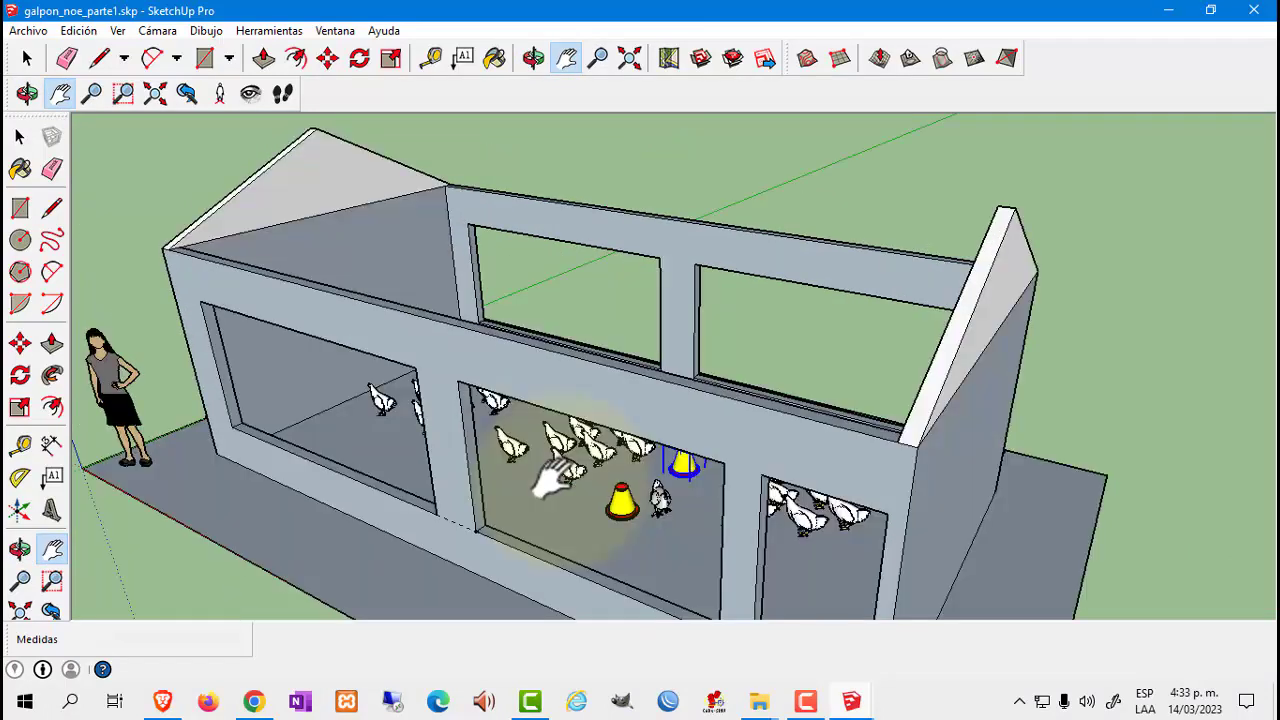
{"action": "scroll", "coordinate": [537, 477], "scroll_direction": "up", "scroll_amount": 3}
{"action": "scroll", "coordinate": [578, 480], "scroll_direction": "down", "scroll_amount": 1}
{"action": "scroll", "coordinate": [580, 483], "scroll_direction": "down", "scroll_amount": 2}
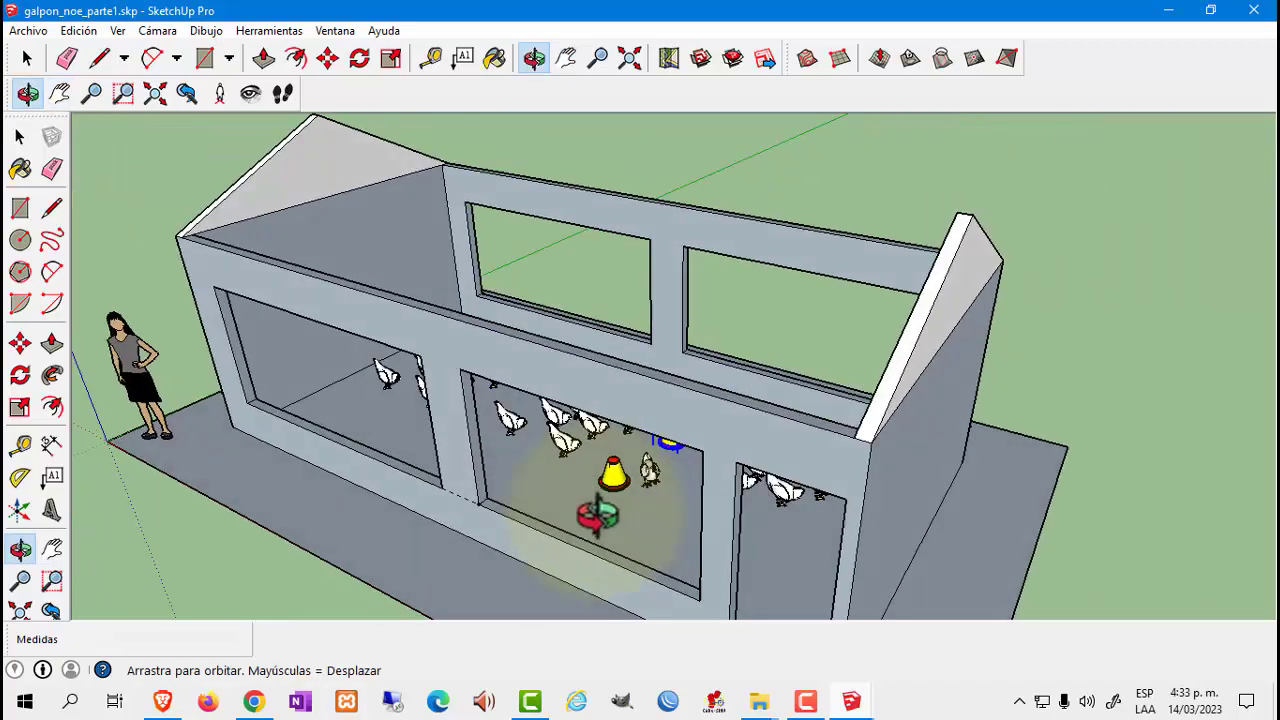
{"action": "middle_click_drag", "start_coordinate": [586, 509], "coordinate": [614, 478]}
{"action": "scroll", "coordinate": [620, 490], "scroll_direction": "up", "scroll_amount": 3}
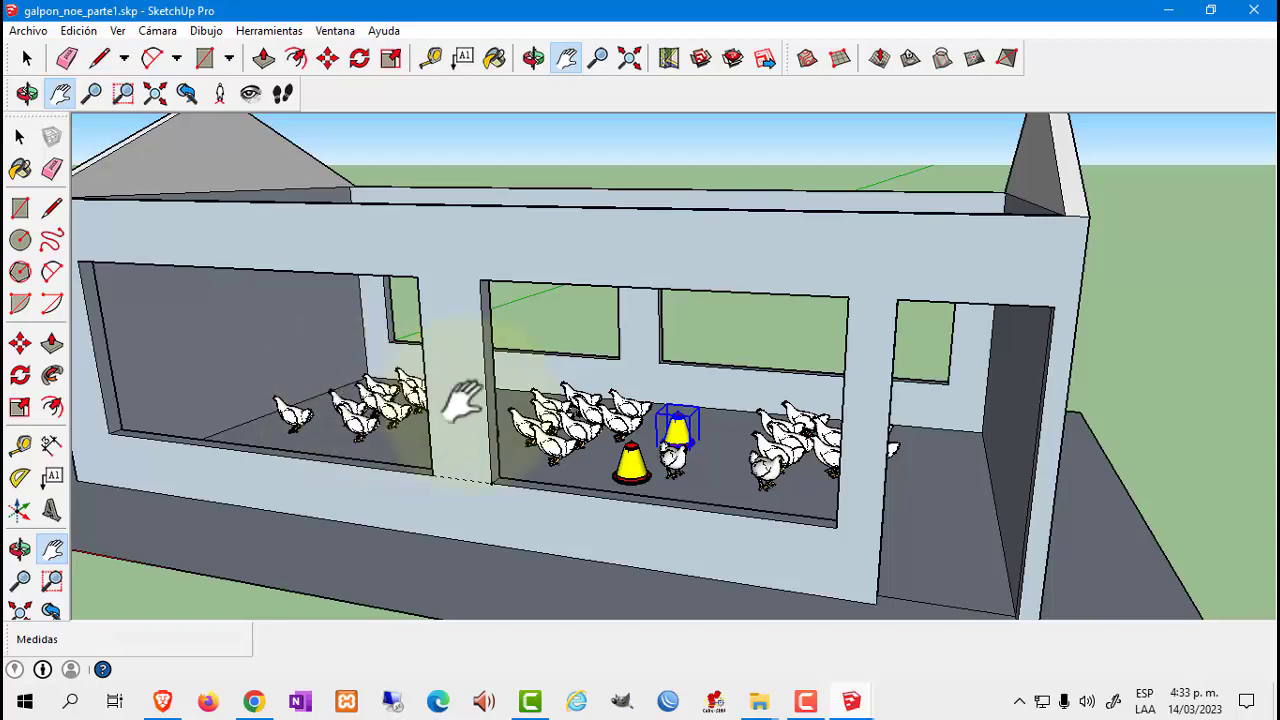
{"action": "middle_click_drag", "start_coordinate": [737, 468], "coordinate": [716, 508]}
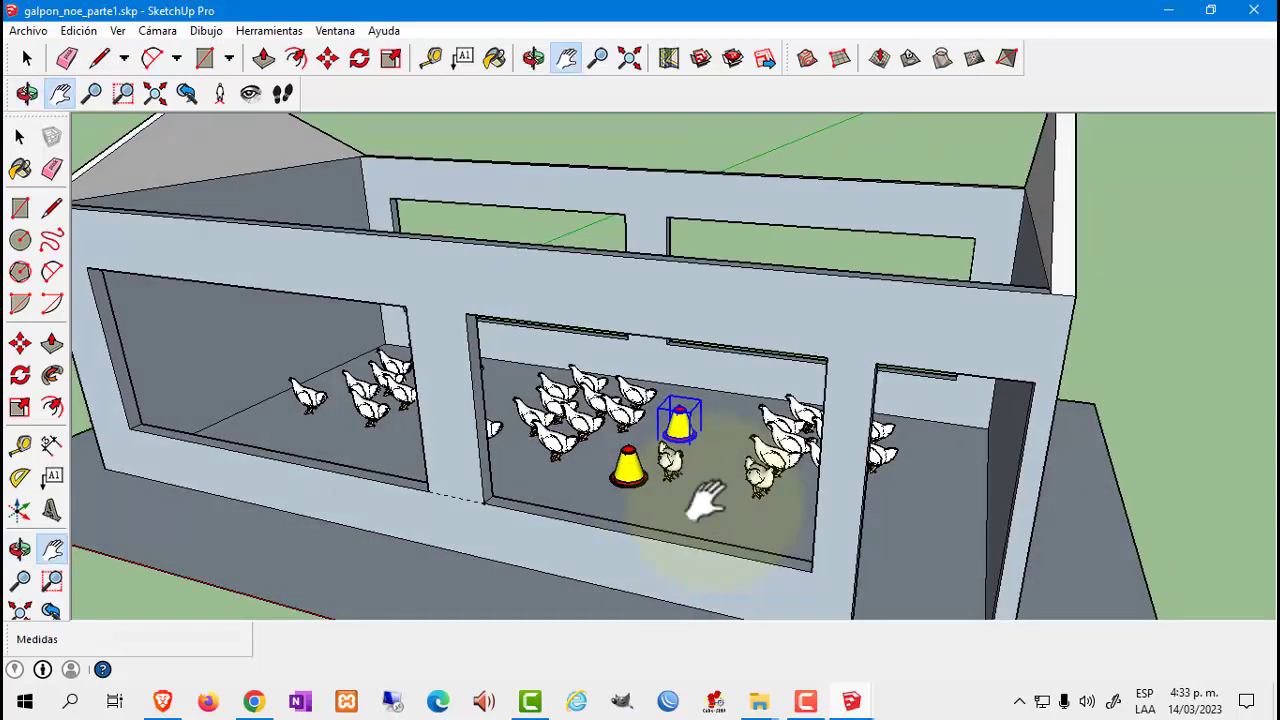
{"action": "left_click", "coordinate": [268, 700]}
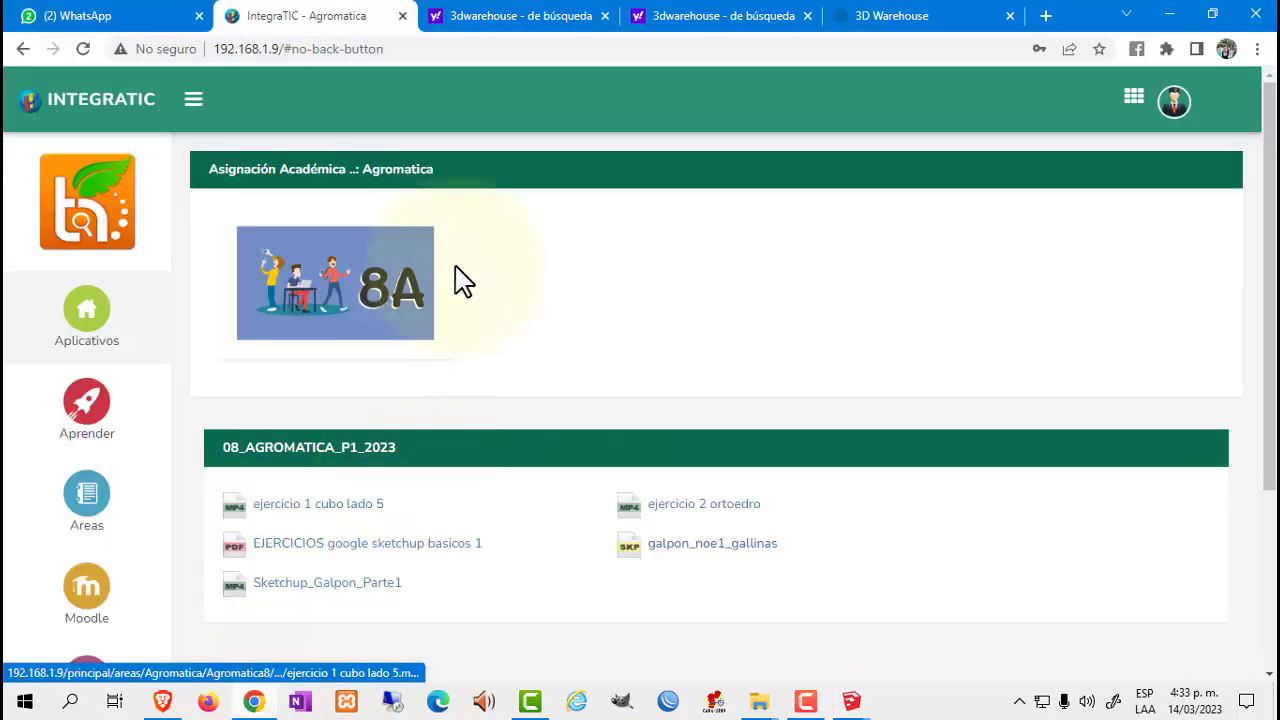
{"action": "left_click", "coordinate": [560, 15]}
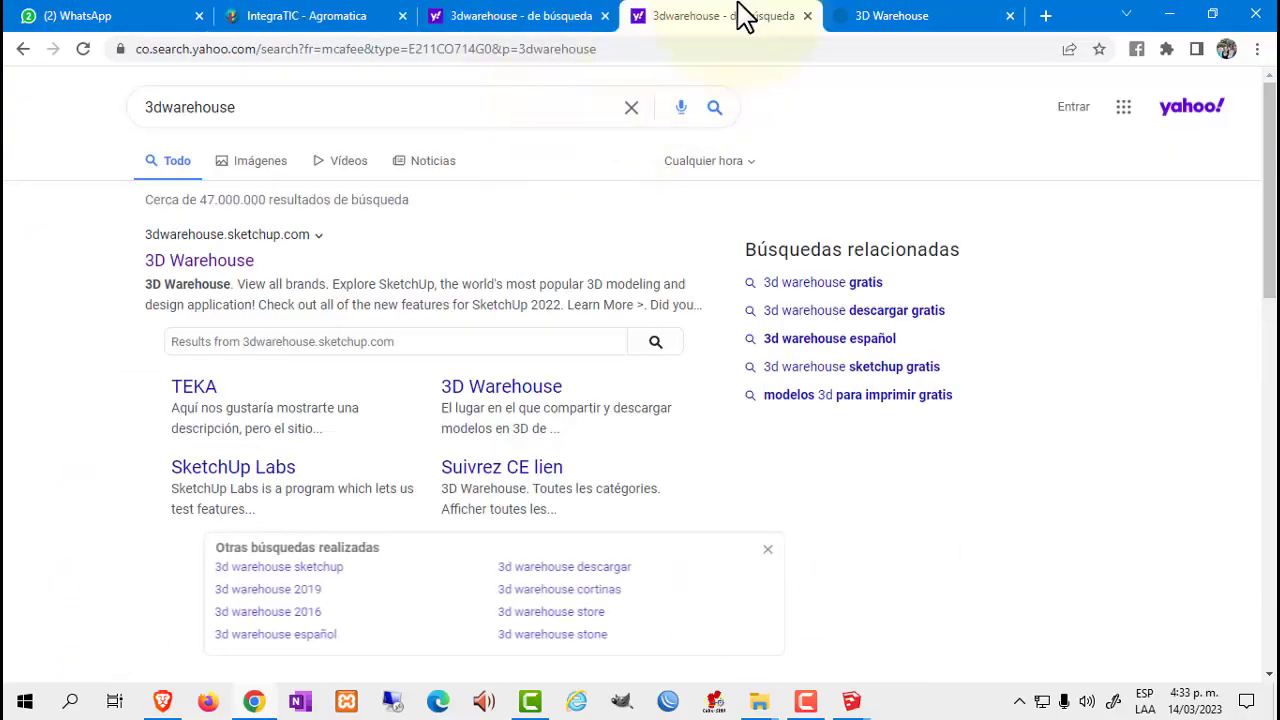
{"action": "left_click", "coordinate": [897, 15]}
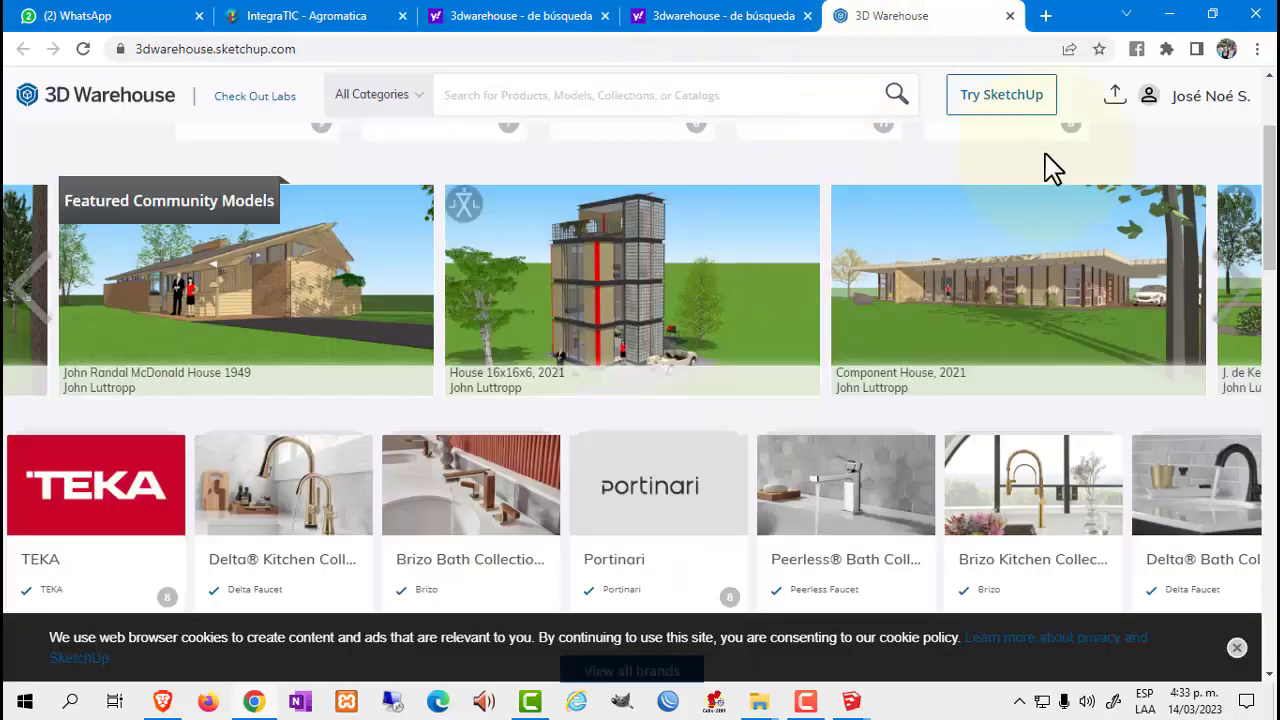
{"action": "left_click", "coordinate": [1169, 14]}
{"action": "left_click_drag", "start_coordinate": [745, 408], "coordinate": [500, 398]}
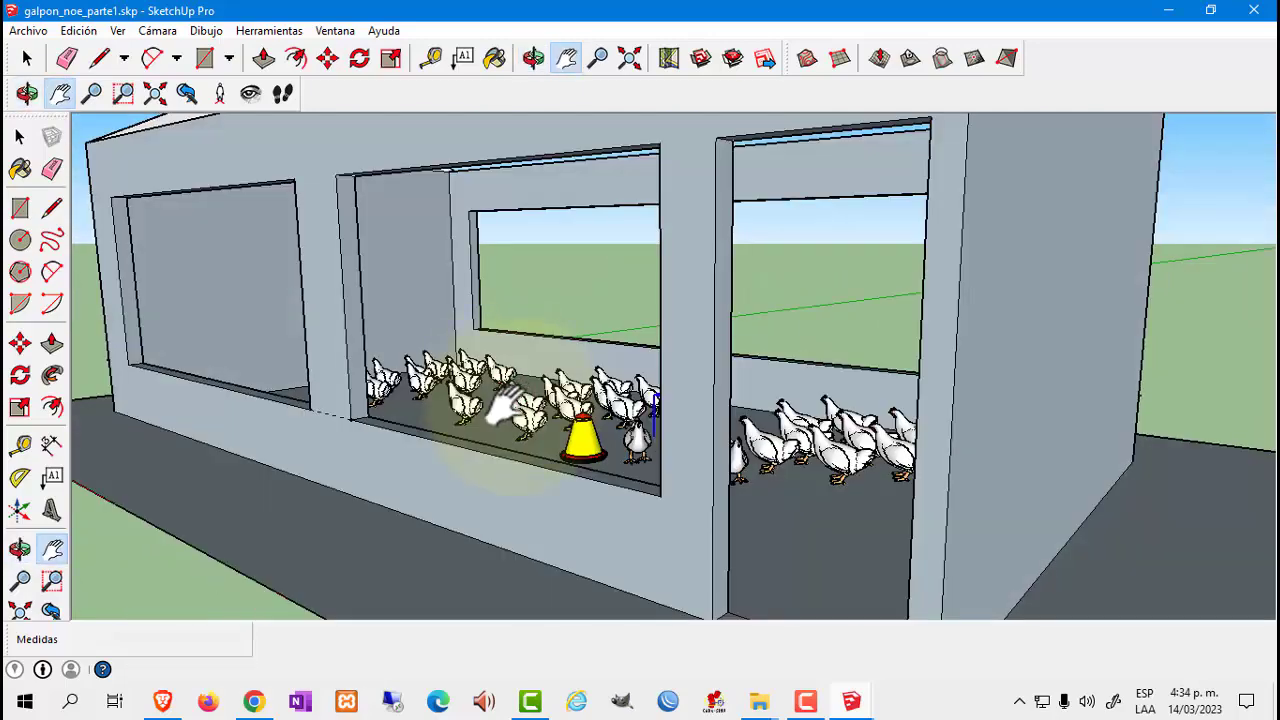
{"action": "mouse_move", "coordinate": [503, 400]}
{"action": "left_mouse_down"}
{"action": "mouse_move", "coordinate": [557, 314]}
{"action": "mouse_move", "coordinate": [597, 285]}
{"action": "mouse_move", "coordinate": [486, 288]}
{"action": "left_mouse_up"}
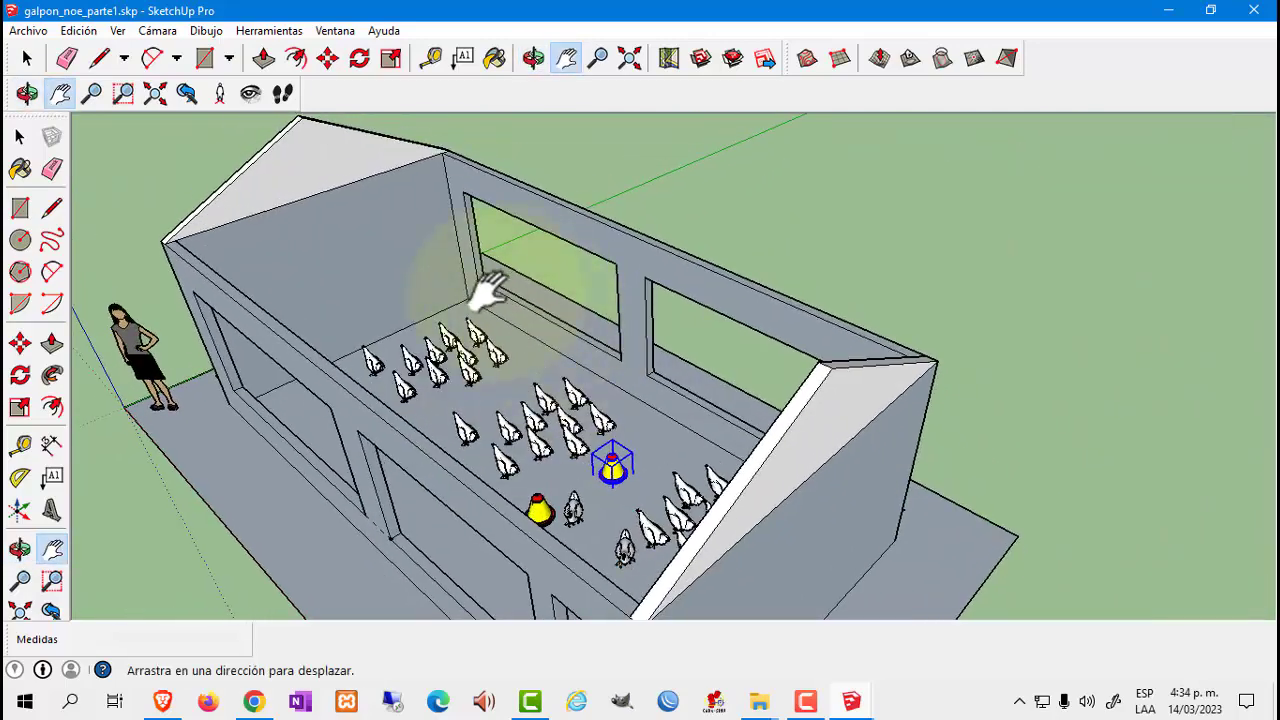
{"action": "middle_click_drag", "start_coordinate": [452, 360], "coordinate": [457, 277]}
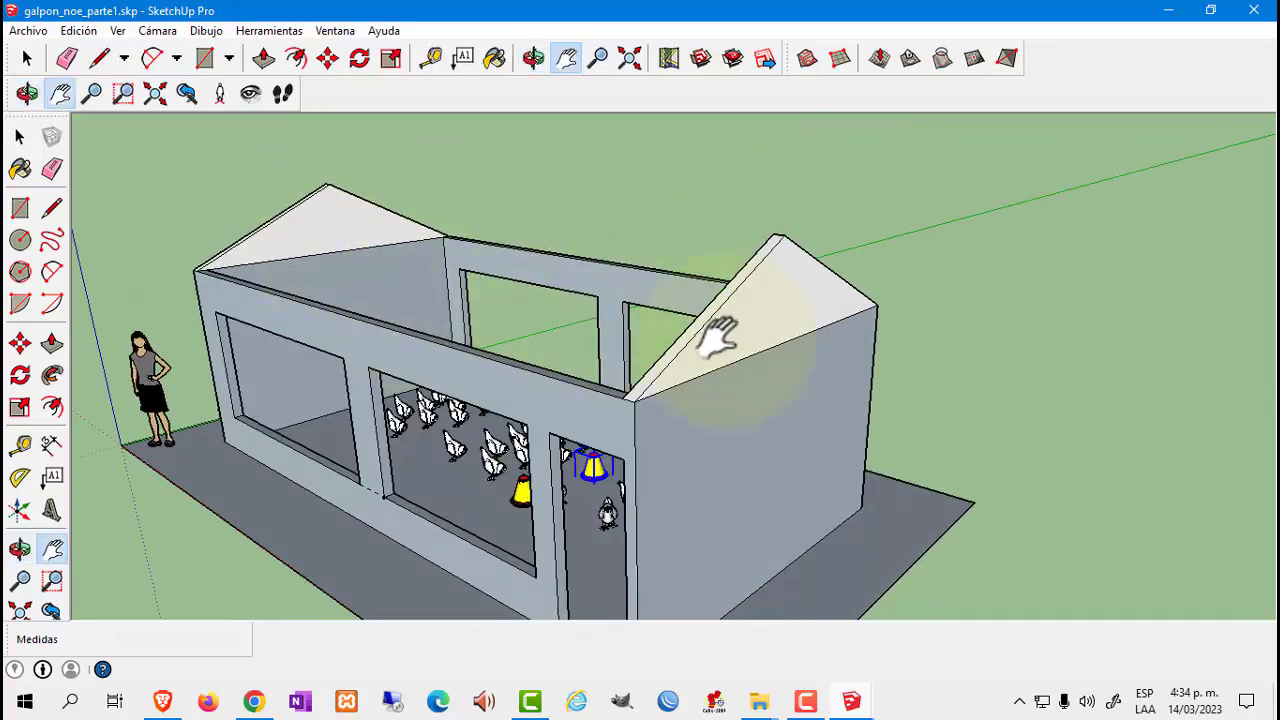
{"action": "middle_click_drag", "start_coordinate": [718, 338], "coordinate": [590, 300]}
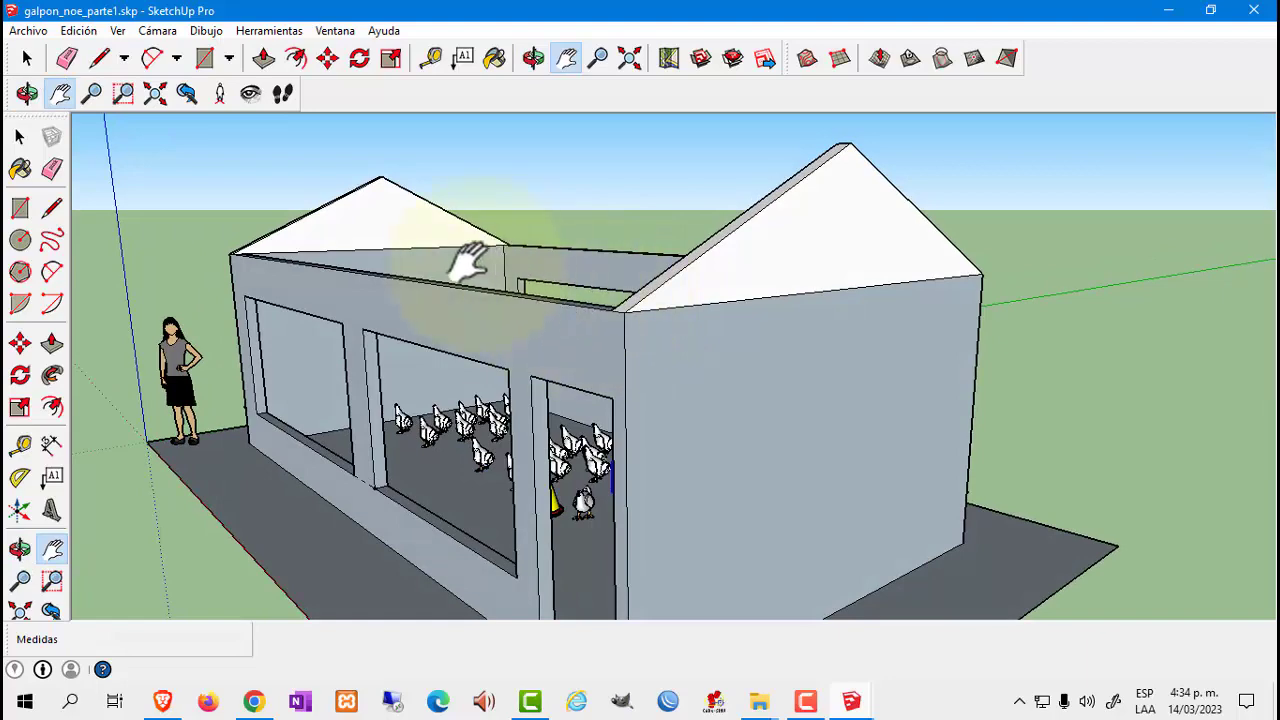
Draw a 0,1 m vertical segment at the gable corner and lines up to the roof peak
{"action": "left_click", "coordinate": [55, 208]}
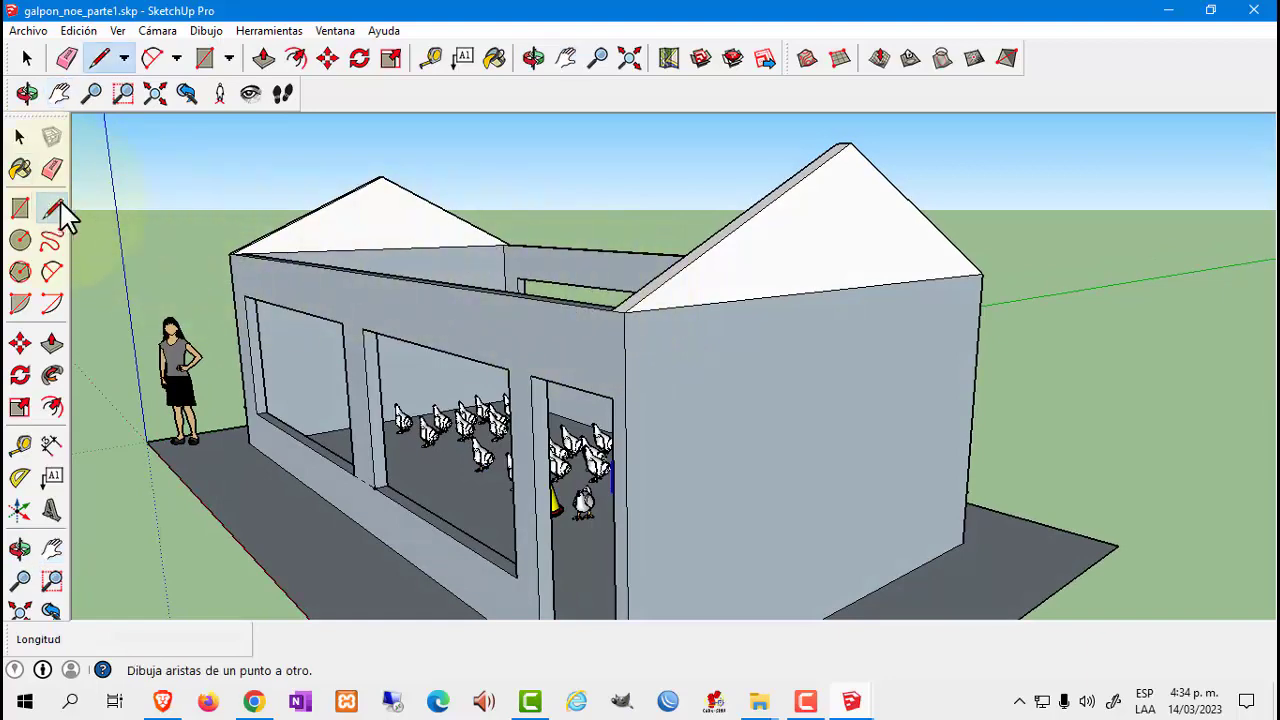
{"action": "mouse_move", "coordinate": [770, 167]}
{"action": "middle_mouse_down"}
{"action": "mouse_move", "coordinate": [586, 286]}
{"action": "mouse_move", "coordinate": [686, 246]}
{"action": "mouse_move", "coordinate": [688, 195]}
{"action": "middle_mouse_up"}
{"action": "scroll", "coordinate": [688, 195], "scroll_direction": "up", "scroll_amount": 2}
{"action": "left_click", "coordinate": [684, 176]}
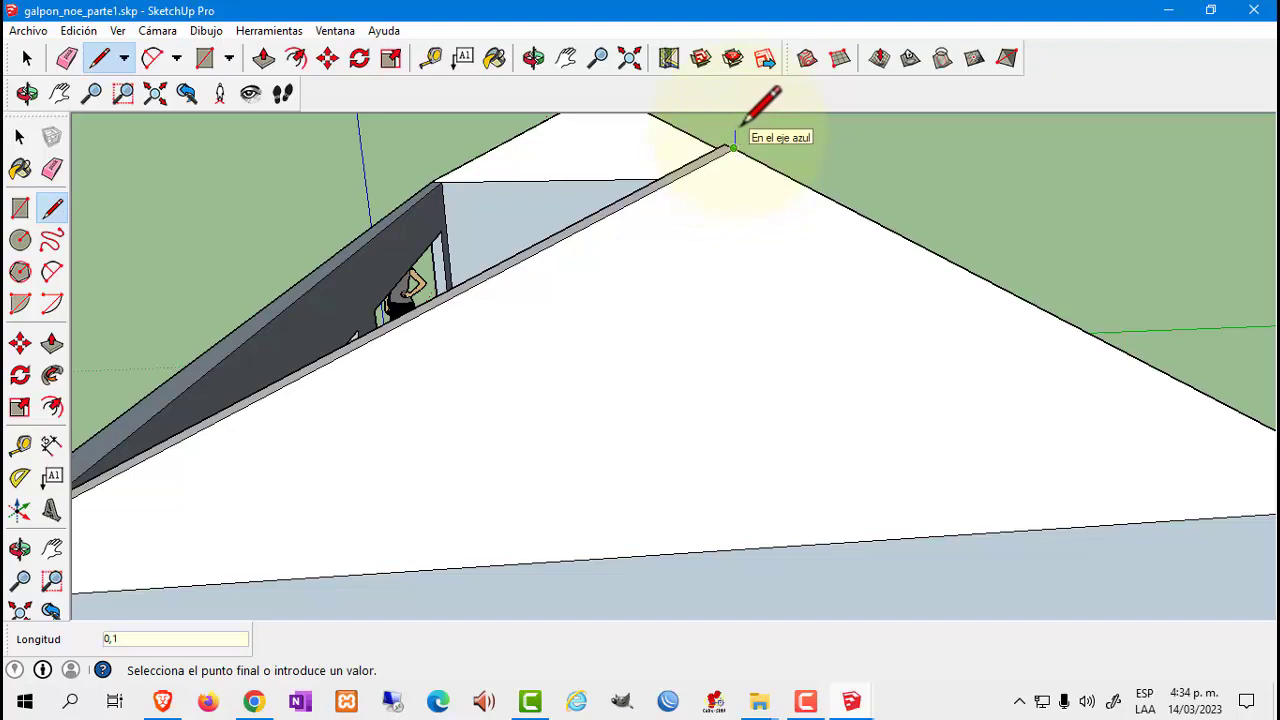
{"action": "scroll", "coordinate": [763, 157], "scroll_direction": "down", "scroll_amount": 2}
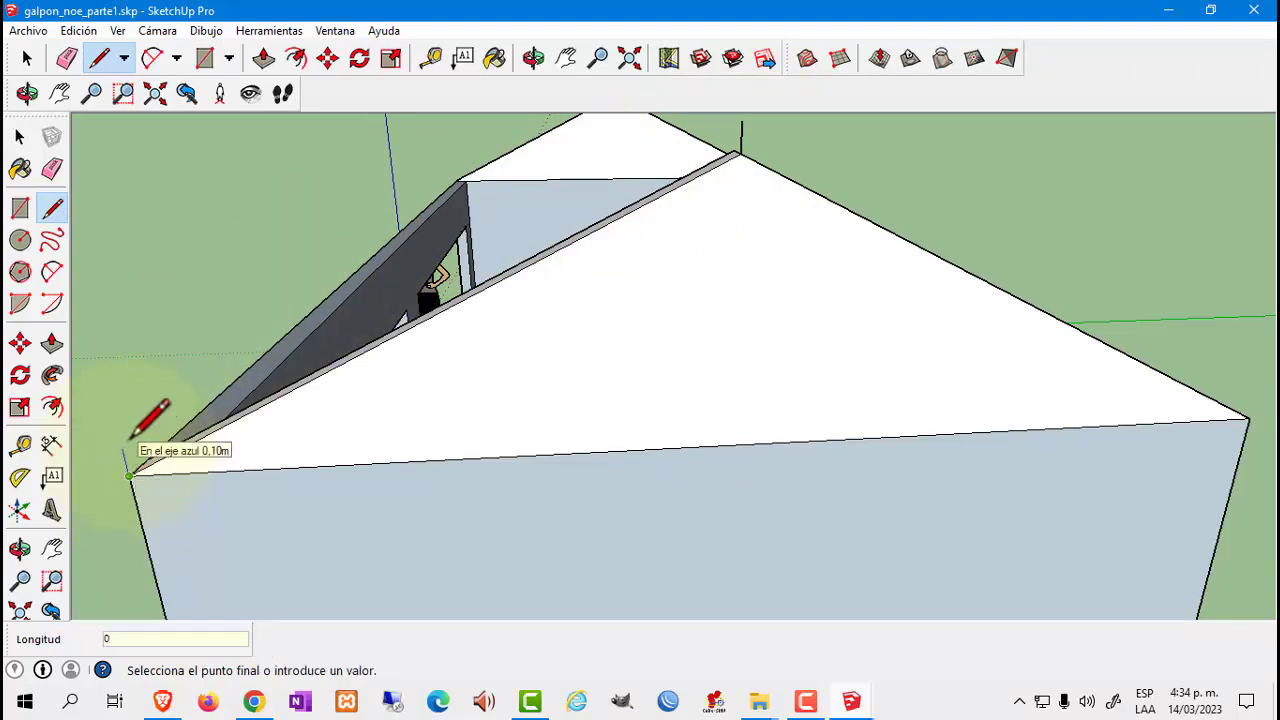
{"action": "key", "text": "Return"}
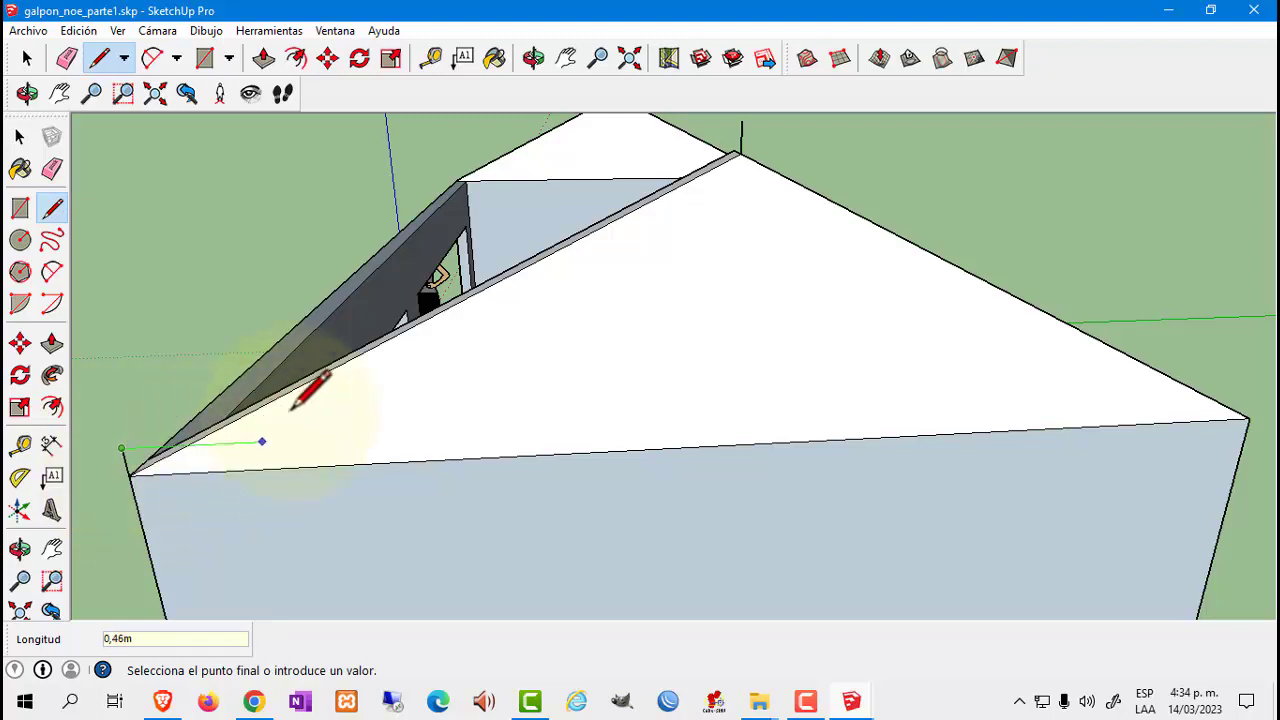
{"action": "left_click", "coordinate": [741, 121]}
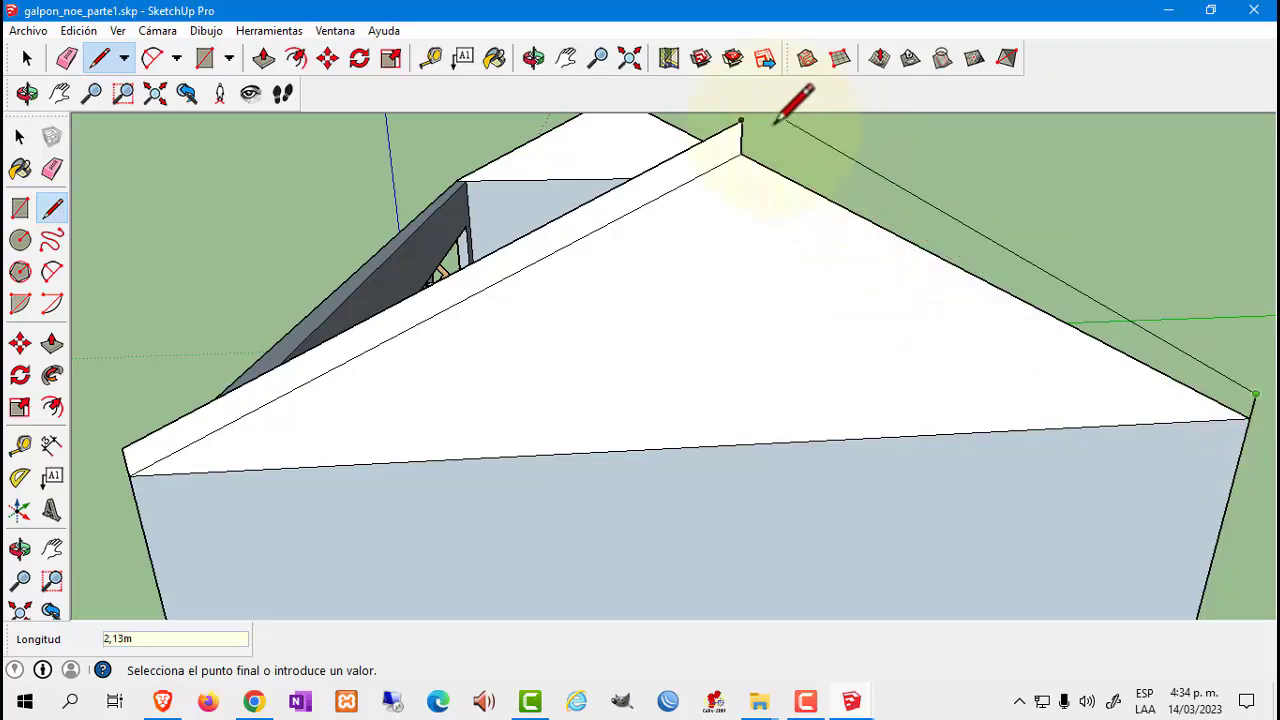
{"action": "left_click", "coordinate": [741, 125]}
{"action": "mouse_move", "coordinate": [745, 118]}
{"action": "middle_mouse_down"}
{"action": "mouse_move", "coordinate": [713, 180]}
{"action": "mouse_move", "coordinate": [729, 294]}
{"action": "mouse_move", "coordinate": [710, 234]}
{"action": "middle_mouse_up"}
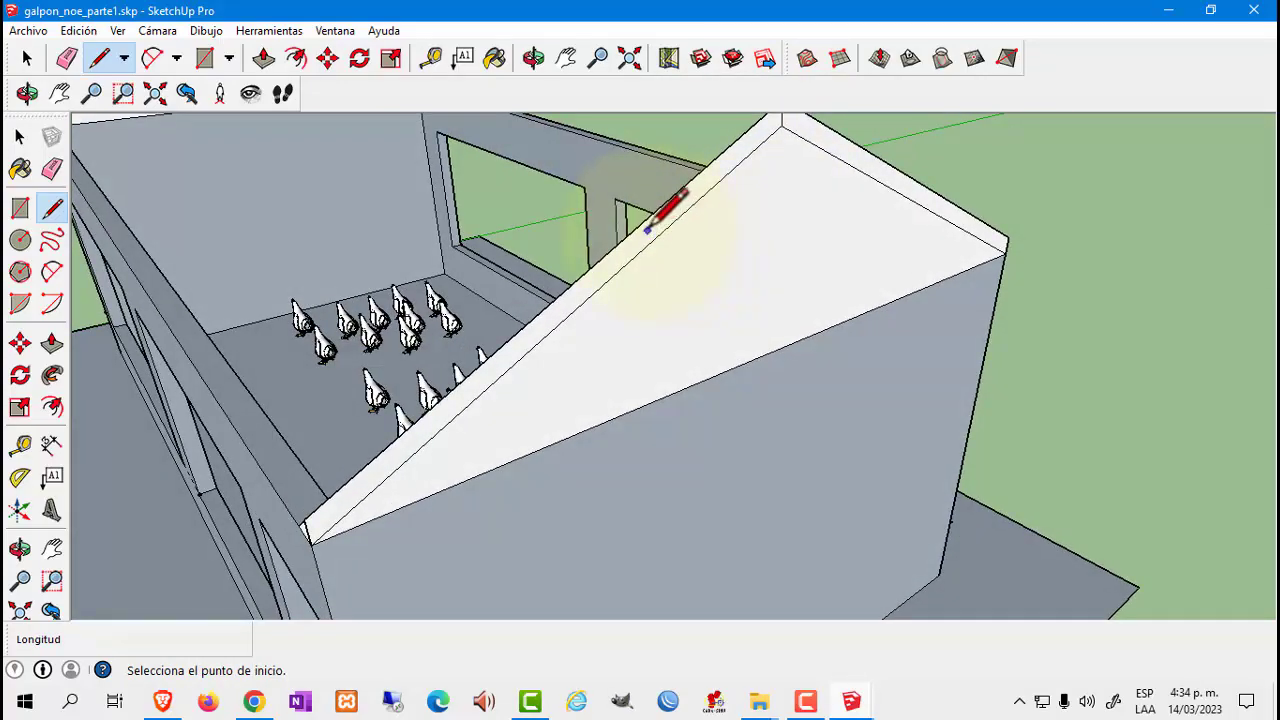
{"action": "mouse_move", "coordinate": [571, 229]}
{"action": "middle_mouse_down", "text": "shift"}
{"action": "mouse_move", "coordinate": [600, 300]}
{"action": "mouse_move", "coordinate": [737, 314]}
{"action": "mouse_move", "coordinate": [718, 278]}
{"action": "mouse_move", "coordinate": [914, 277]}
{"action": "mouse_move", "coordinate": [971, 314]}
{"action": "mouse_move", "coordinate": [722, 265]}
{"action": "middle_mouse_up", "text": "shift"}
Push/pull the thin gable strip about 8,01 m along the shed into a roof slab
{"action": "left_click", "coordinate": [52, 343]}
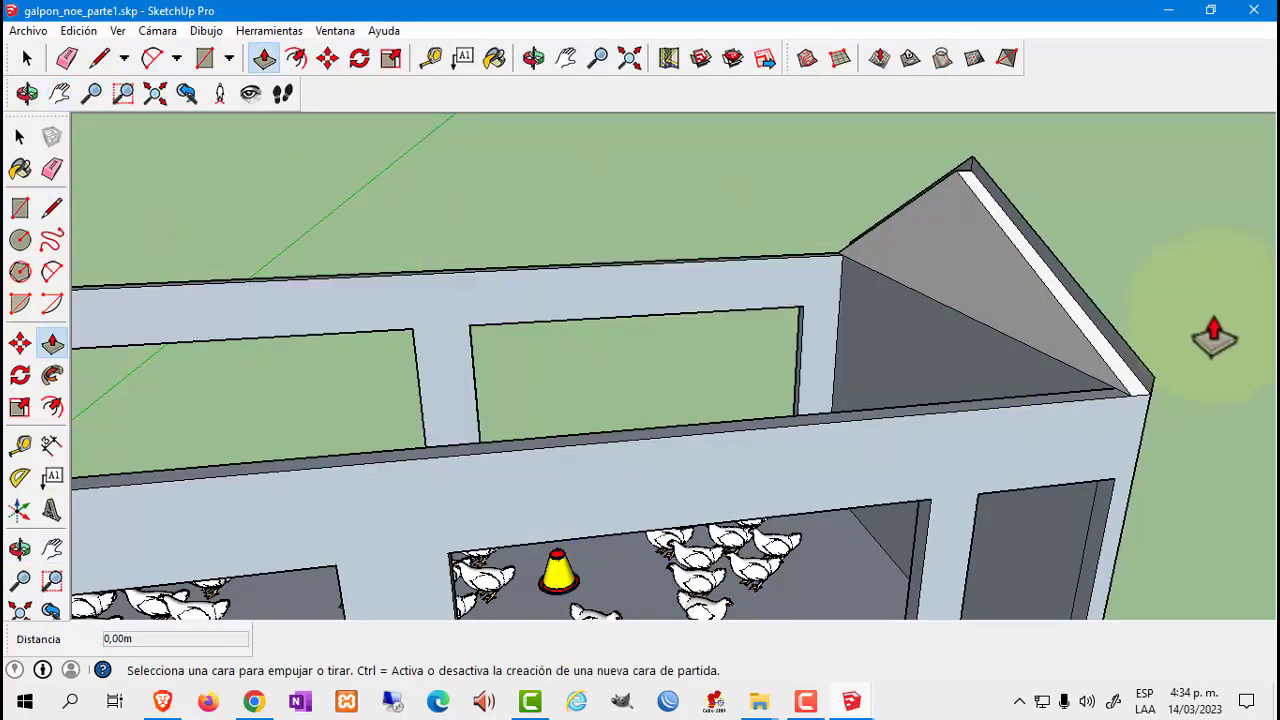
{"action": "left_click_drag", "start_coordinate": [1103, 340], "coordinate": [380, 343]}
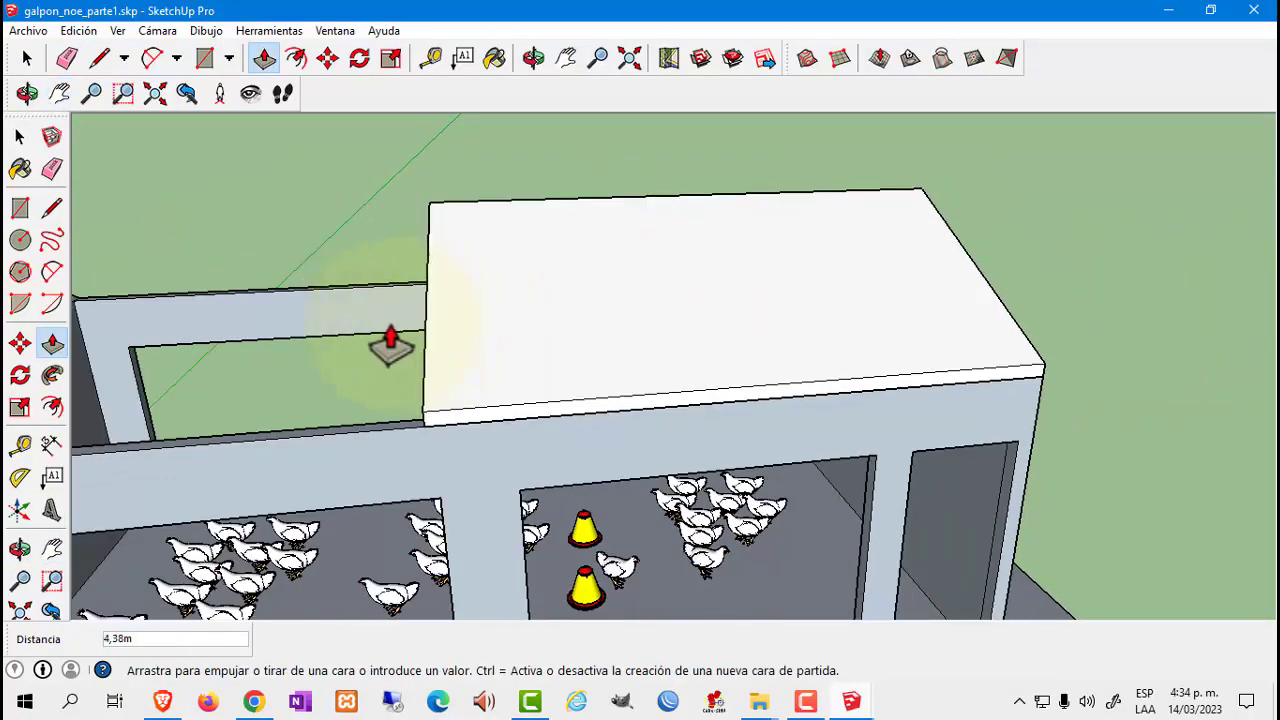
{"action": "mouse_move", "coordinate": [380, 343]}
{"action": "middle_mouse_down"}
{"action": "mouse_move", "coordinate": [420, 277]}
{"action": "mouse_move", "coordinate": [751, 280]}
{"action": "mouse_move", "coordinate": [606, 286]}
{"action": "mouse_move", "coordinate": [566, 343]}
{"action": "mouse_move", "coordinate": [629, 337]}
{"action": "mouse_move", "coordinate": [471, 306]}
{"action": "mouse_move", "coordinate": [446, 337]}
{"action": "mouse_move", "coordinate": [474, 314]}
{"action": "mouse_move", "coordinate": [1157, 480]}
{"action": "mouse_move", "coordinate": [257, 320]}
{"action": "mouse_move", "coordinate": [266, 325]}
{"action": "middle_mouse_up"}
{"action": "key", "text": "h"}
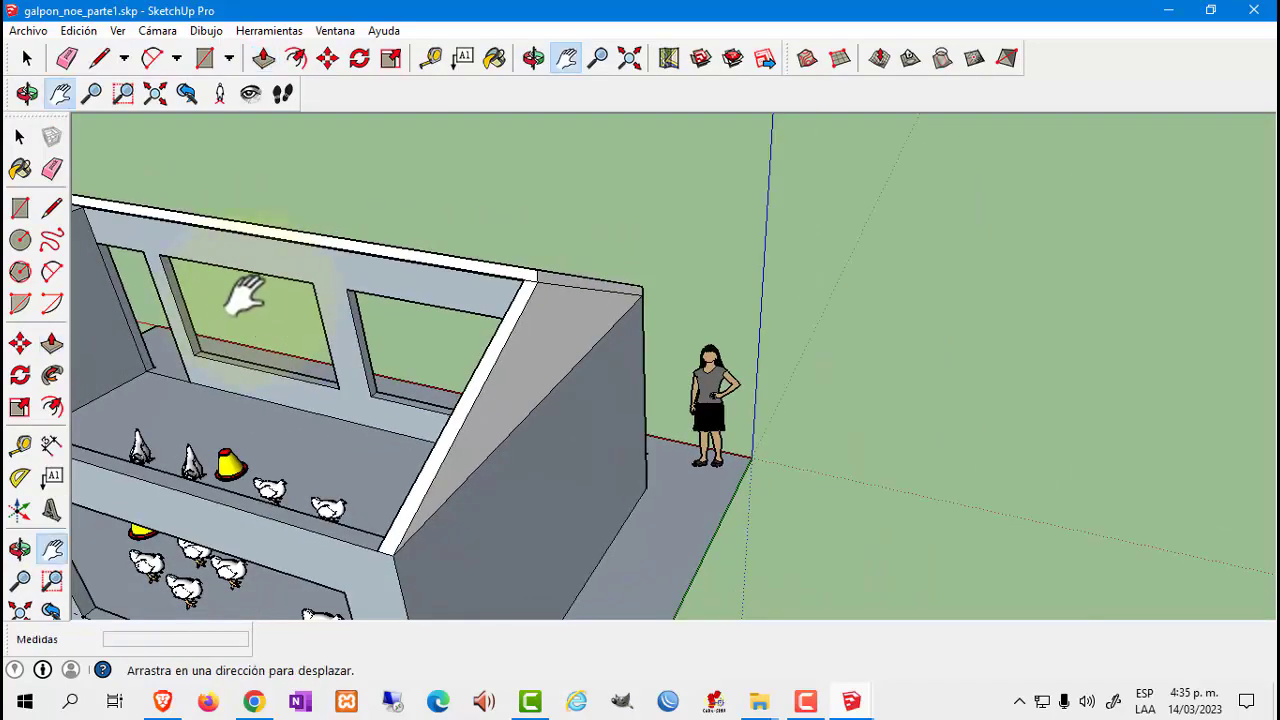
{"action": "mouse_move", "coordinate": [243, 294]}
{"action": "left_mouse_down"}
{"action": "mouse_move", "coordinate": [634, 294]}
{"action": "mouse_move", "coordinate": [271, 277]}
{"action": "mouse_move", "coordinate": [107, 237]}
{"action": "left_mouse_up"}
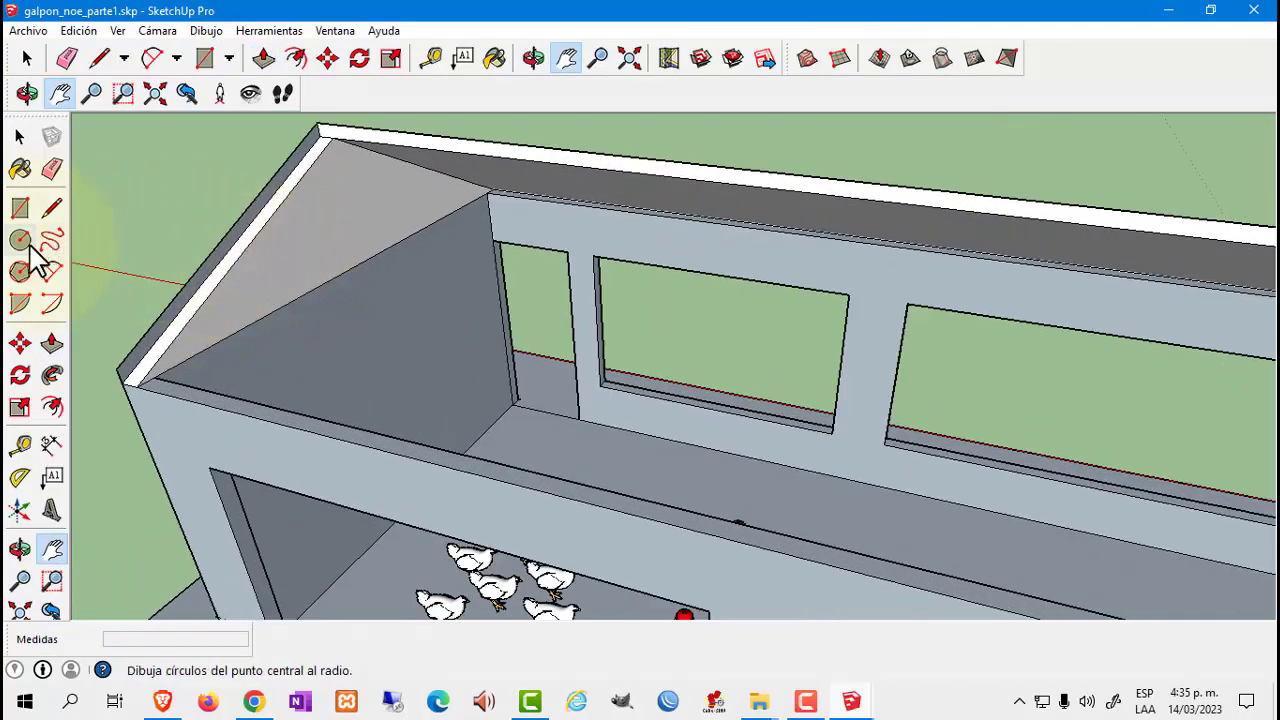
{"action": "left_click", "coordinate": [52, 343]}
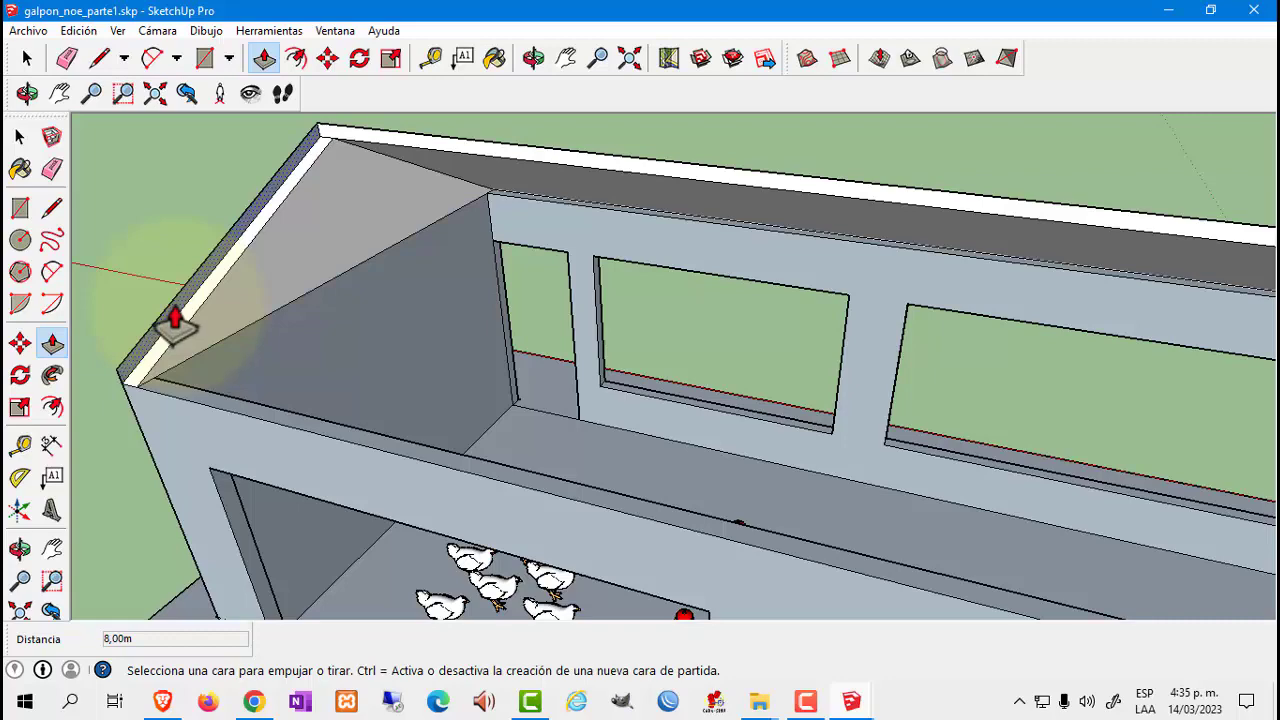
{"action": "mouse_move", "coordinate": [400, 357]}
{"action": "middle_mouse_down"}
{"action": "mouse_move", "coordinate": [837, 443]}
{"action": "mouse_move", "coordinate": [980, 434]}
{"action": "mouse_move", "coordinate": [719, 280]}
{"action": "mouse_move", "coordinate": [694, 320]}
{"action": "middle_mouse_up"}
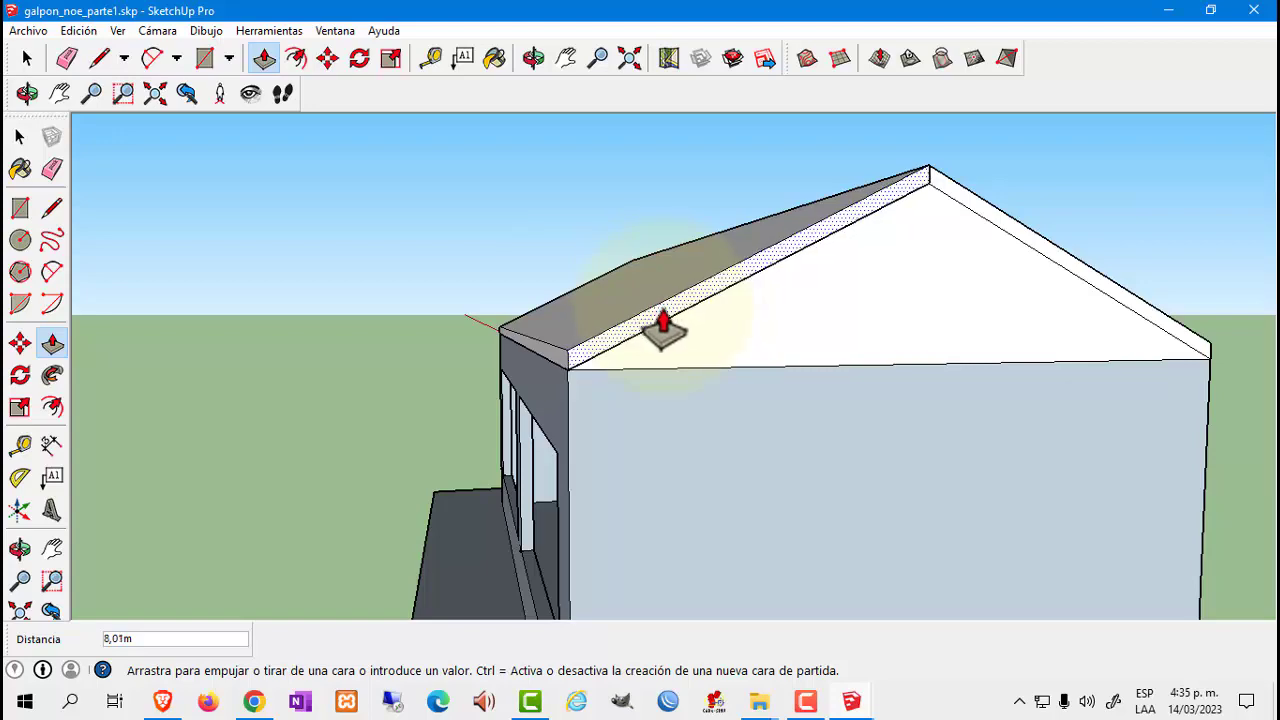
{"action": "mouse_move", "coordinate": [657, 329]}
{"action": "middle_mouse_down"}
{"action": "mouse_move", "coordinate": [771, 349]}
{"action": "mouse_move", "coordinate": [543, 417]}
{"action": "mouse_move", "coordinate": [656, 340]}
{"action": "mouse_move", "coordinate": [606, 363]}
{"action": "mouse_move", "coordinate": [646, 343]}
{"action": "middle_mouse_up"}
Extrude the triangular face at the gable 0,3 m outward
{"action": "left_click", "coordinate": [648, 343]}
{"action": "left_click", "coordinate": [654, 345]}
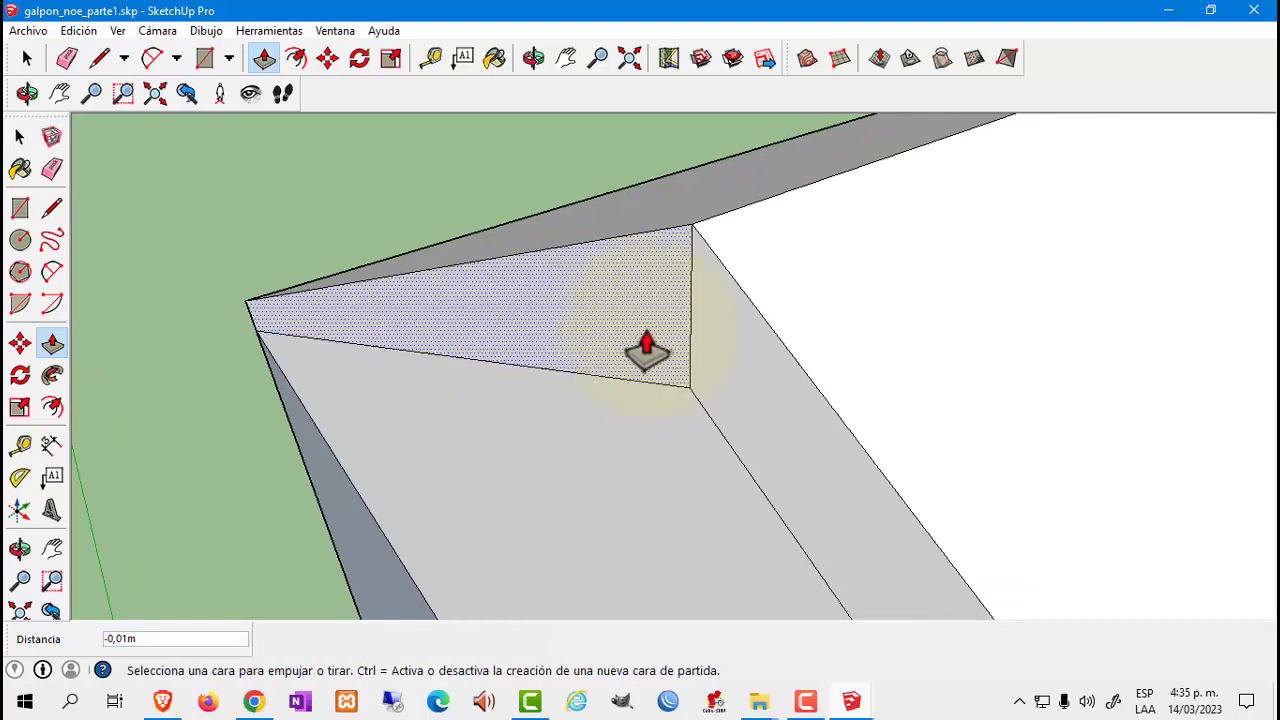
{"action": "left_click", "coordinate": [646, 352]}
{"action": "type", "text": "0,3"}
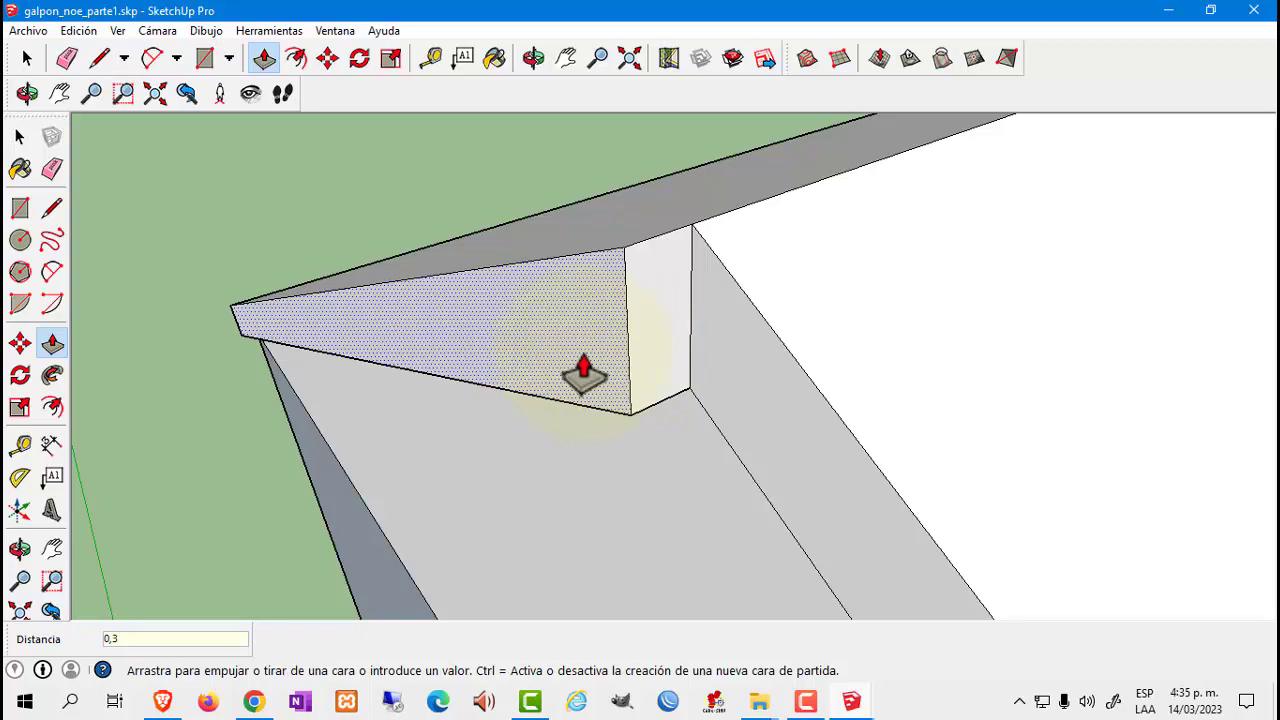
{"action": "key", "text": "Return"}
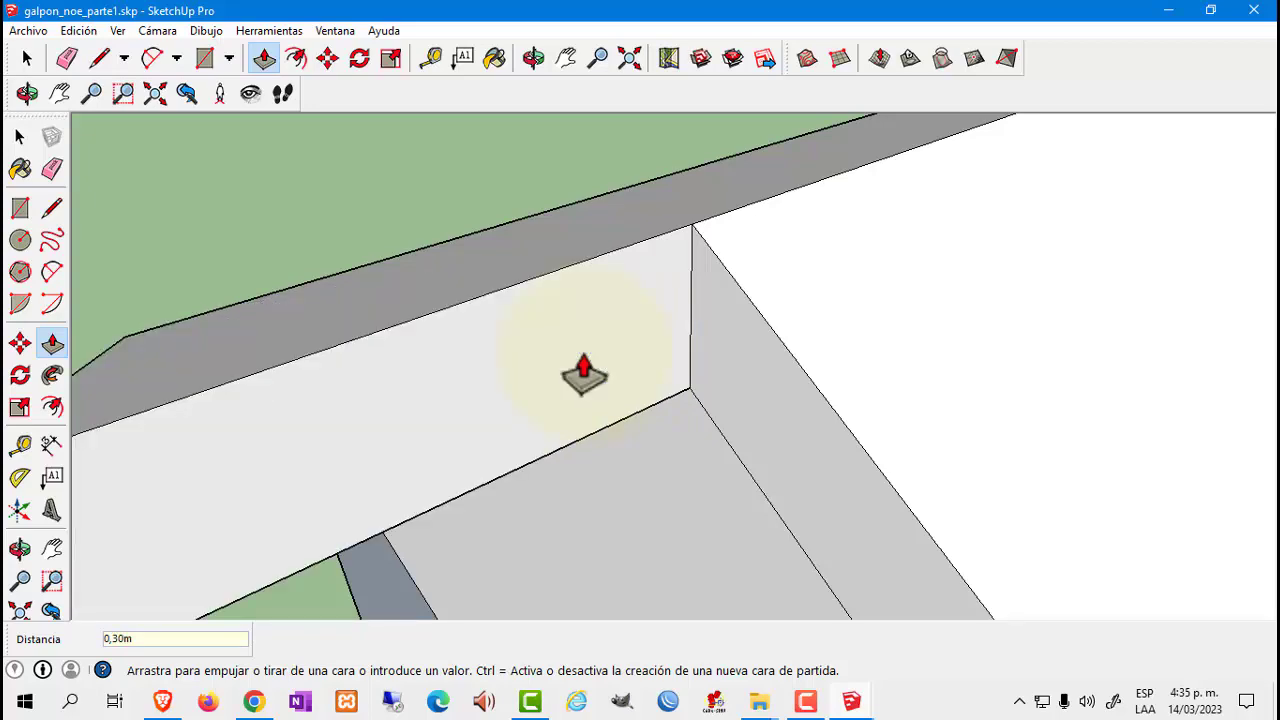
{"action": "mouse_move", "coordinate": [584, 375]}
{"action": "middle_mouse_down"}
{"action": "mouse_move", "coordinate": [889, 406]}
{"action": "mouse_move", "coordinate": [714, 486]}
{"action": "mouse_move", "coordinate": [674, 414]}
{"action": "middle_mouse_up"}
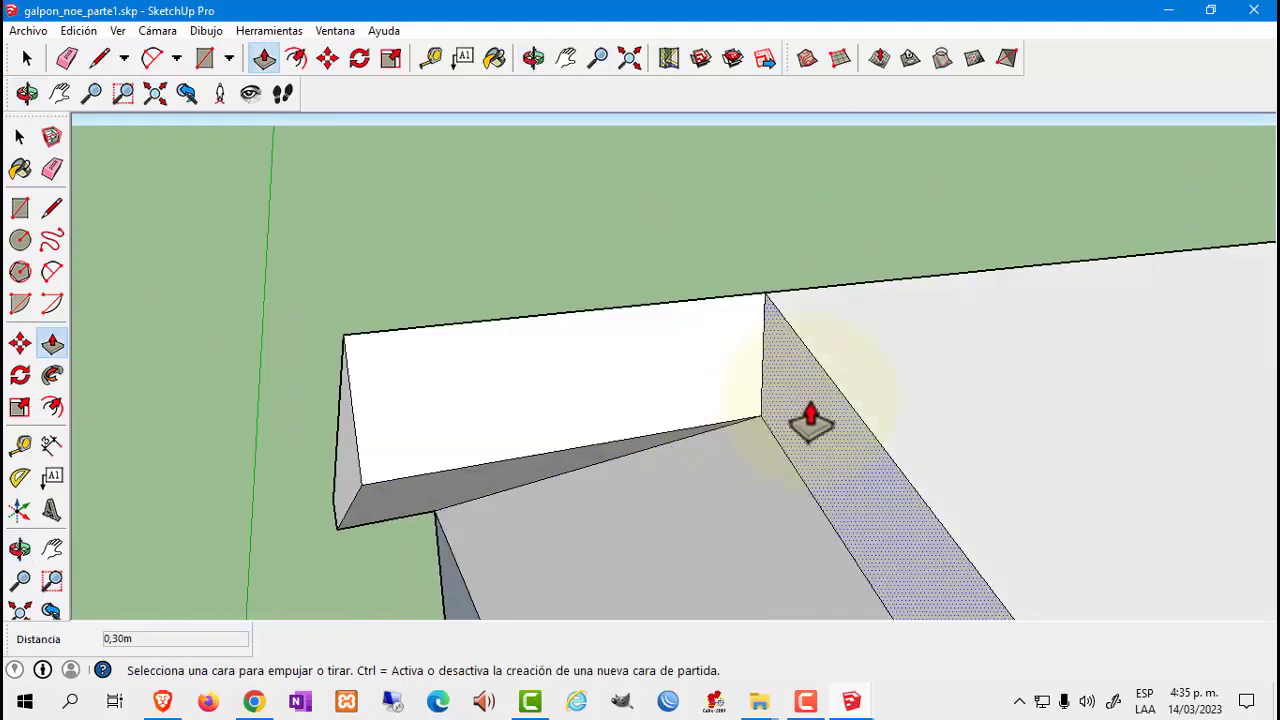
Push the shaded face at the gable by 0,30 m
{"action": "left_click", "coordinate": [811, 422]}
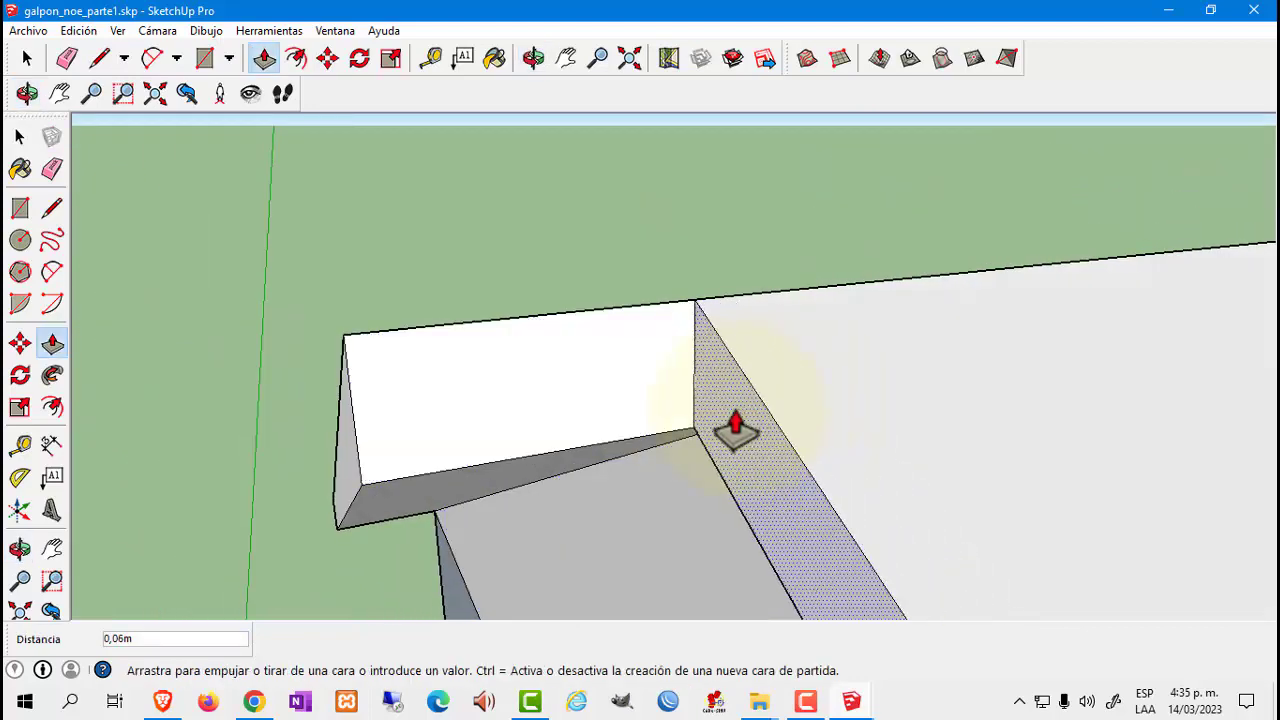
{"action": "type", "text": "3"}
{"action": "key", "text": "Return"}
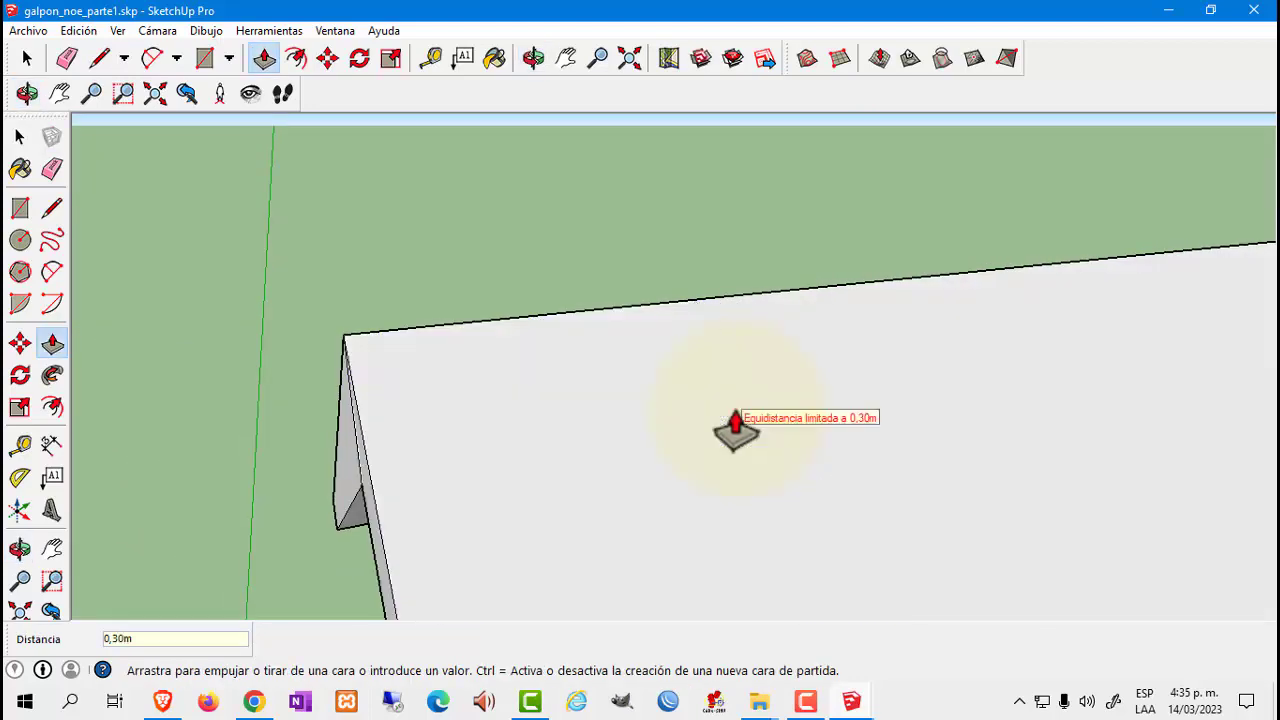
{"action": "key", "text": "h"}
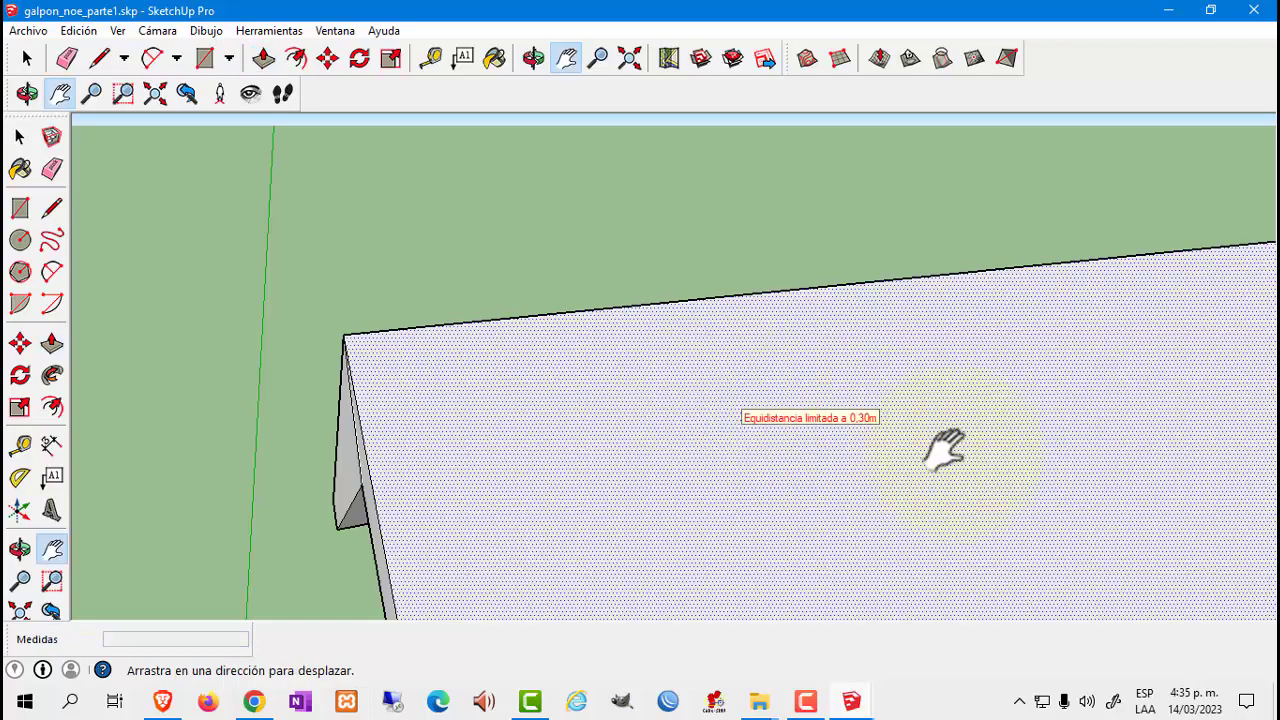
{"action": "mouse_move", "coordinate": [943, 429]}
{"action": "left_mouse_down"}
{"action": "mouse_move", "coordinate": [729, 363]}
{"action": "mouse_move", "coordinate": [851, 380]}
{"action": "mouse_move", "coordinate": [718, 350]}
{"action": "left_mouse_up"}
{"action": "mouse_move", "coordinate": [718, 350]}
{"action": "middle_mouse_down"}
{"action": "mouse_move", "coordinate": [686, 386]}
{"action": "mouse_move", "coordinate": [794, 414]}
{"action": "mouse_move", "coordinate": [514, 235]}
{"action": "mouse_move", "coordinate": [645, 307]}
{"action": "middle_mouse_up"}
{"action": "left_click_drag", "start_coordinate": [645, 307], "coordinate": [786, 329]}
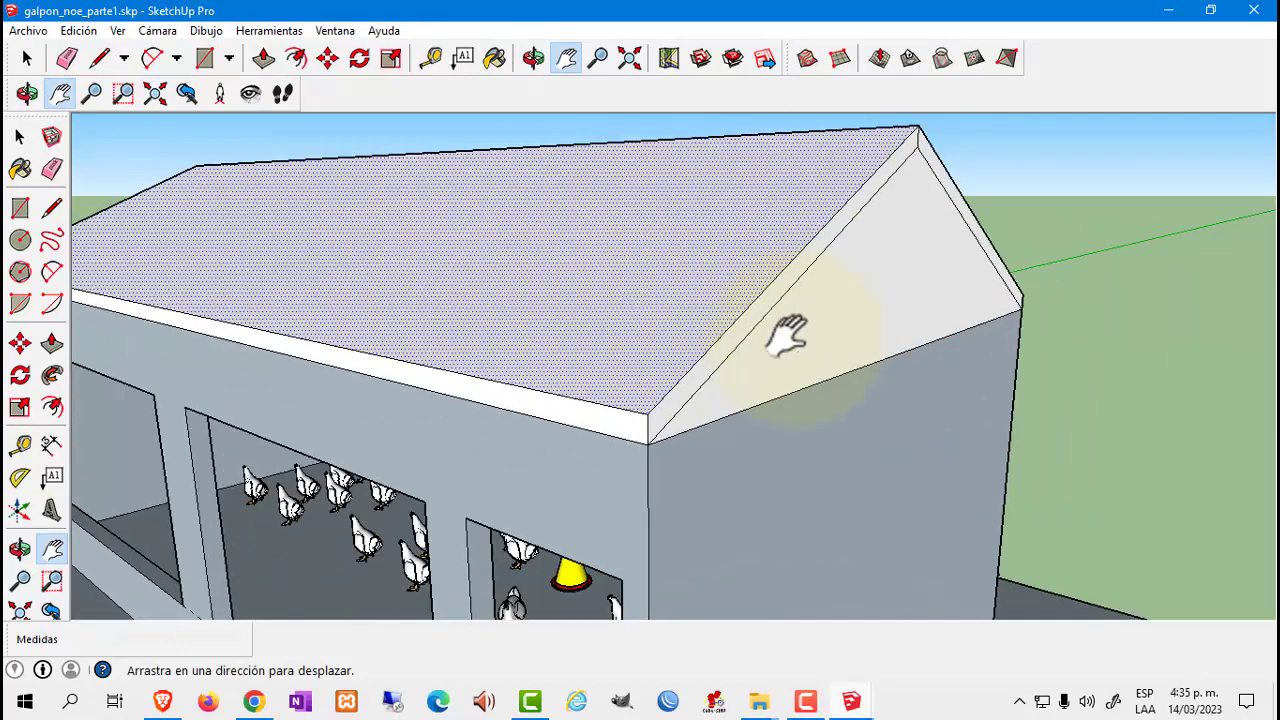
Extend both roof edge strips 0,30 m past the gable wall
{"action": "left_click", "coordinate": [52, 343]}
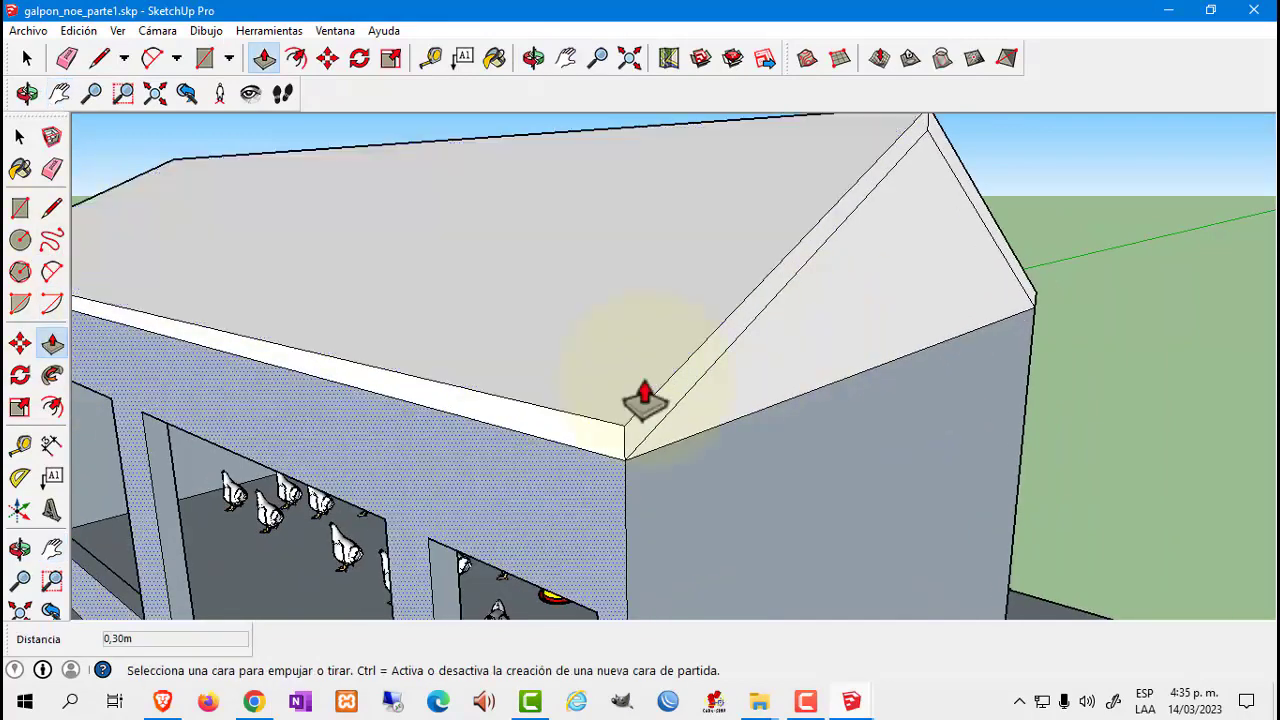
{"action": "left_click", "coordinate": [722, 373]}
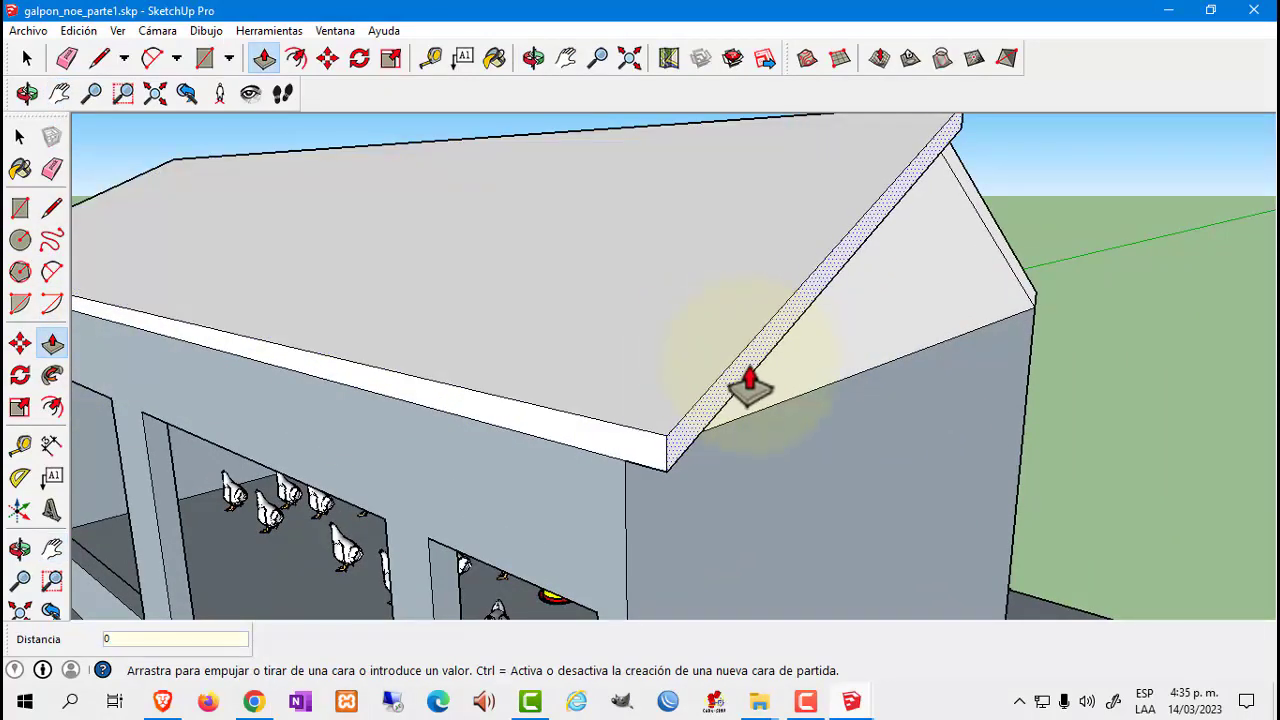
{"action": "type", "text": ",30"}
{"action": "key", "text": "Return"}
{"action": "mouse_move", "coordinate": [860, 343]}
{"action": "middle_mouse_down"}
{"action": "mouse_move", "coordinate": [749, 329]}
{"action": "mouse_move", "coordinate": [785, 330]}
{"action": "middle_mouse_up"}
{"action": "left_click", "coordinate": [829, 272]}
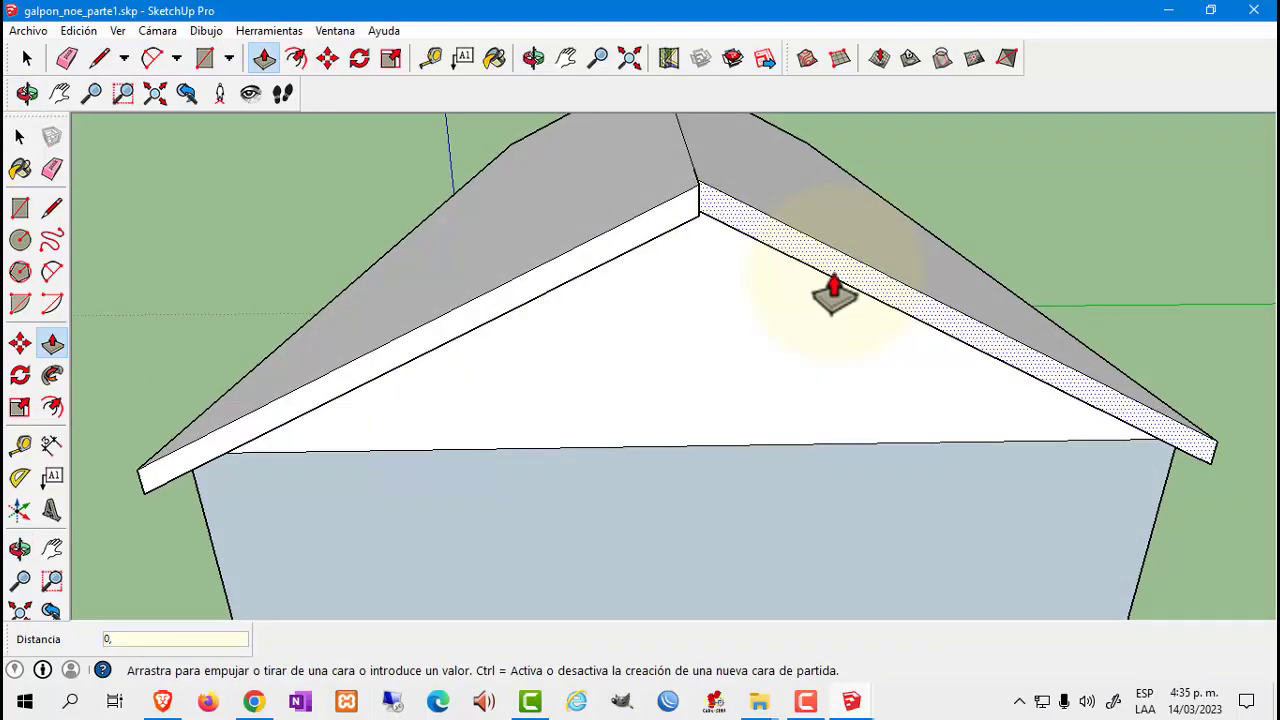
{"action": "key", "text": "Return"}
Push the roof end face outward 0,14 m
{"action": "scroll", "coordinate": [486, 357], "scroll_direction": "down", "scroll_amount": 5}
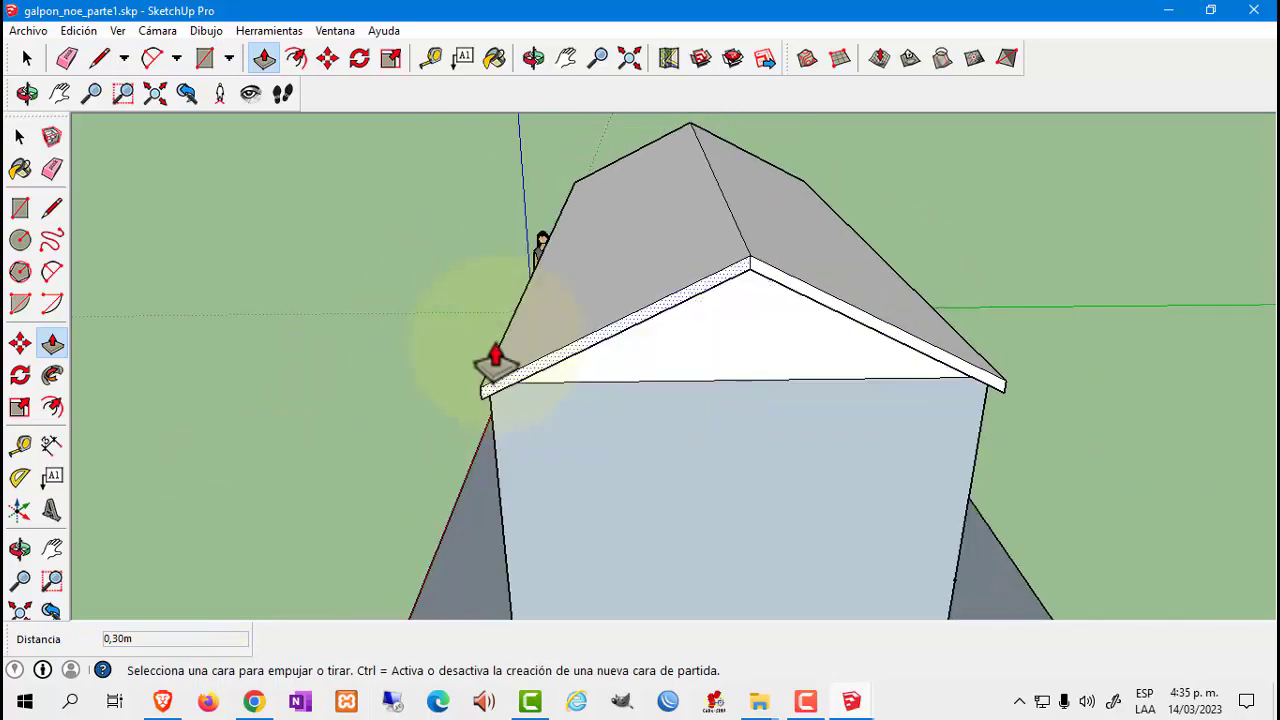
{"action": "mouse_move", "coordinate": [486, 357]}
{"action": "middle_mouse_down"}
{"action": "mouse_move", "coordinate": [765, 255]}
{"action": "mouse_move", "coordinate": [451, 263]}
{"action": "mouse_move", "coordinate": [337, 229]}
{"action": "mouse_move", "coordinate": [309, 343]}
{"action": "mouse_move", "coordinate": [627, 262]}
{"action": "mouse_move", "coordinate": [597, 285]}
{"action": "middle_mouse_up"}
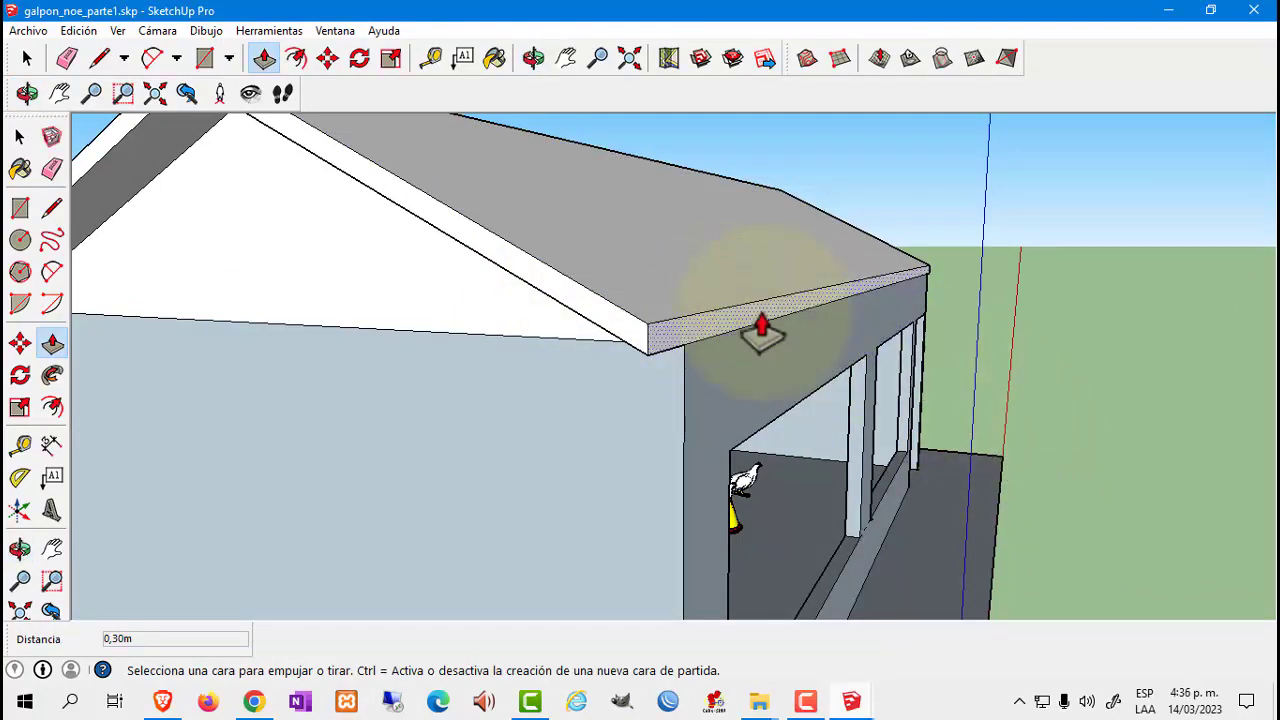
{"action": "left_click_drag", "start_coordinate": [760, 330], "coordinate": [863, 368]}
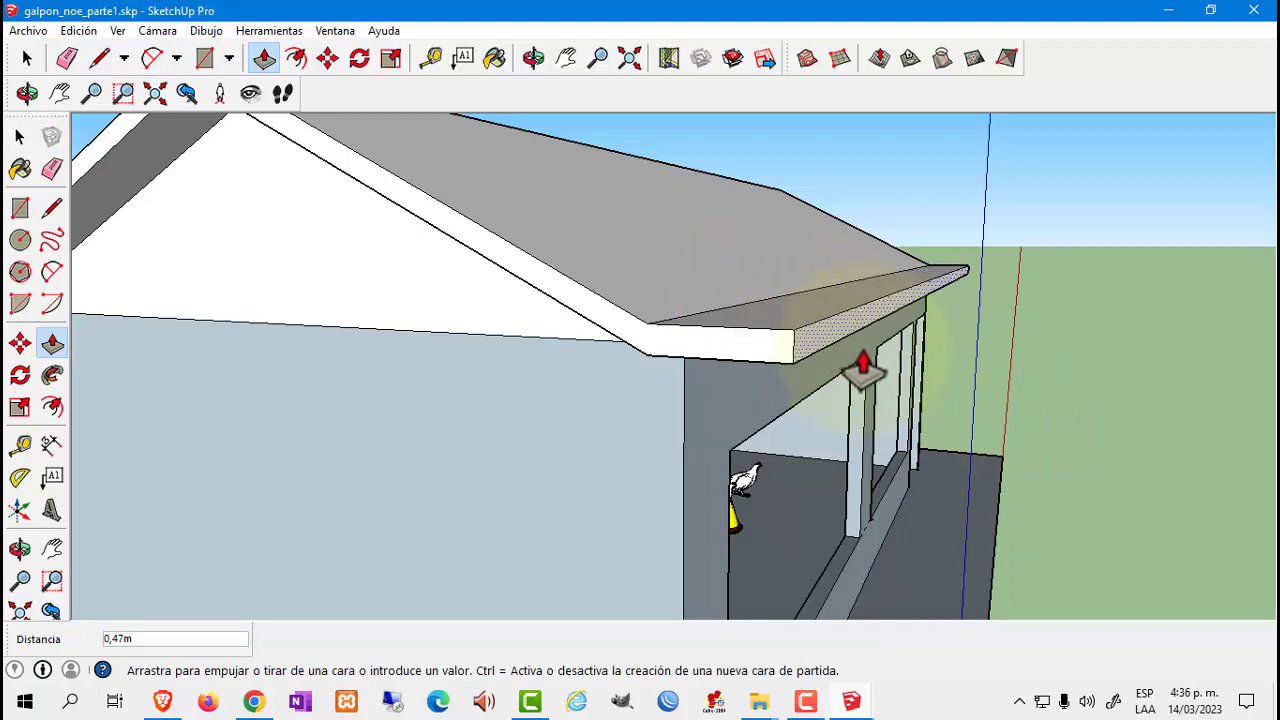
{"action": "middle_click_drag", "start_coordinate": [863, 368], "coordinate": [898, 360]}
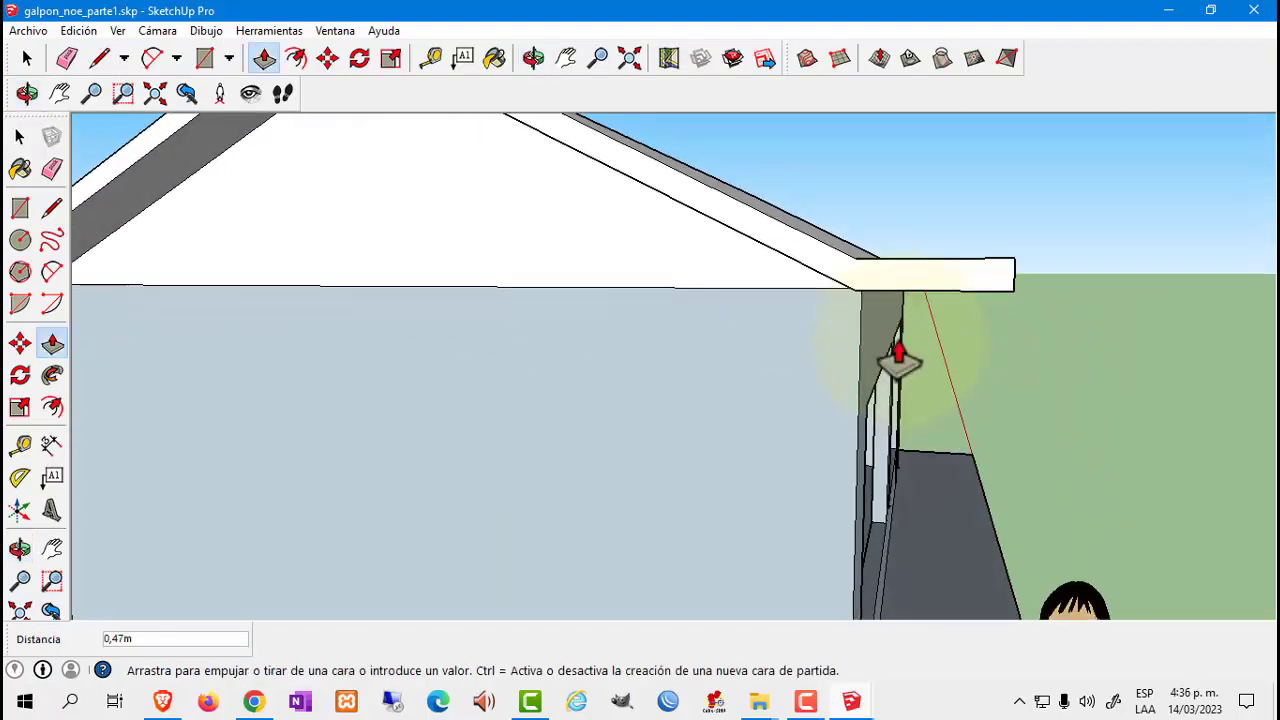
{"action": "key", "text": "Escape"}
{"action": "left_click_drag", "start_coordinate": [866, 289], "coordinate": [968, 305]}
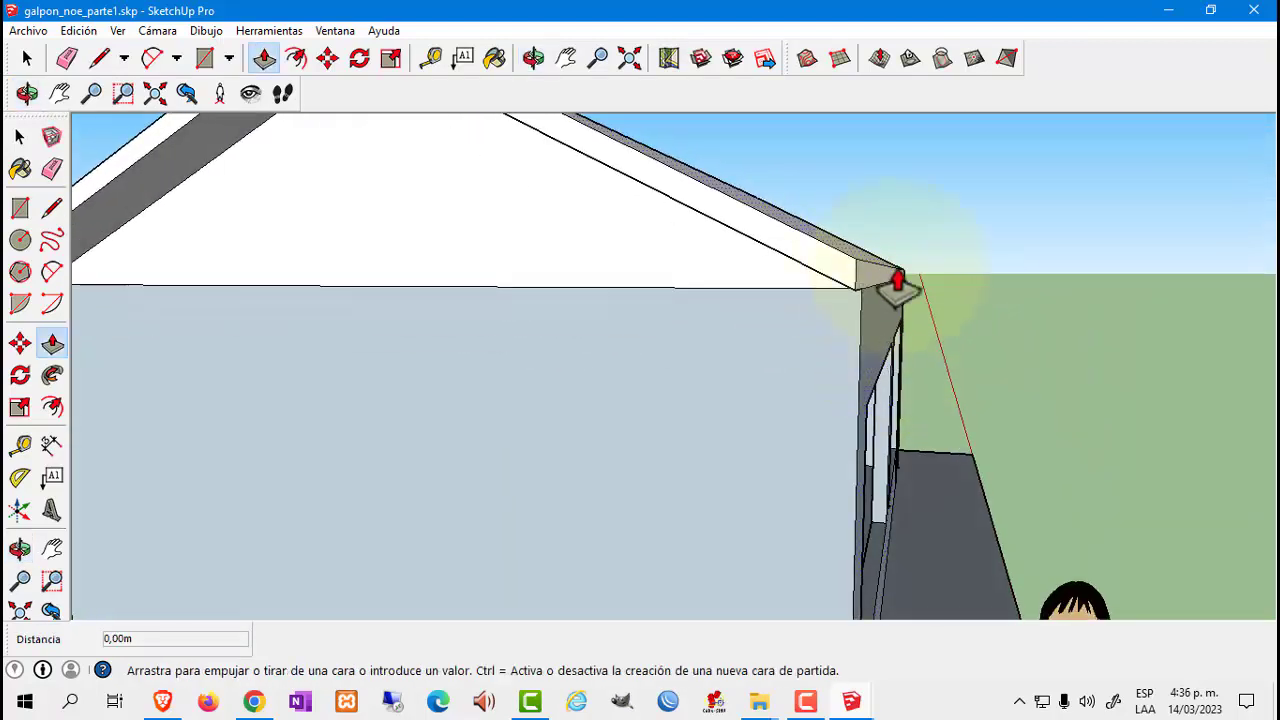
{"action": "left_click", "coordinate": [968, 300]}
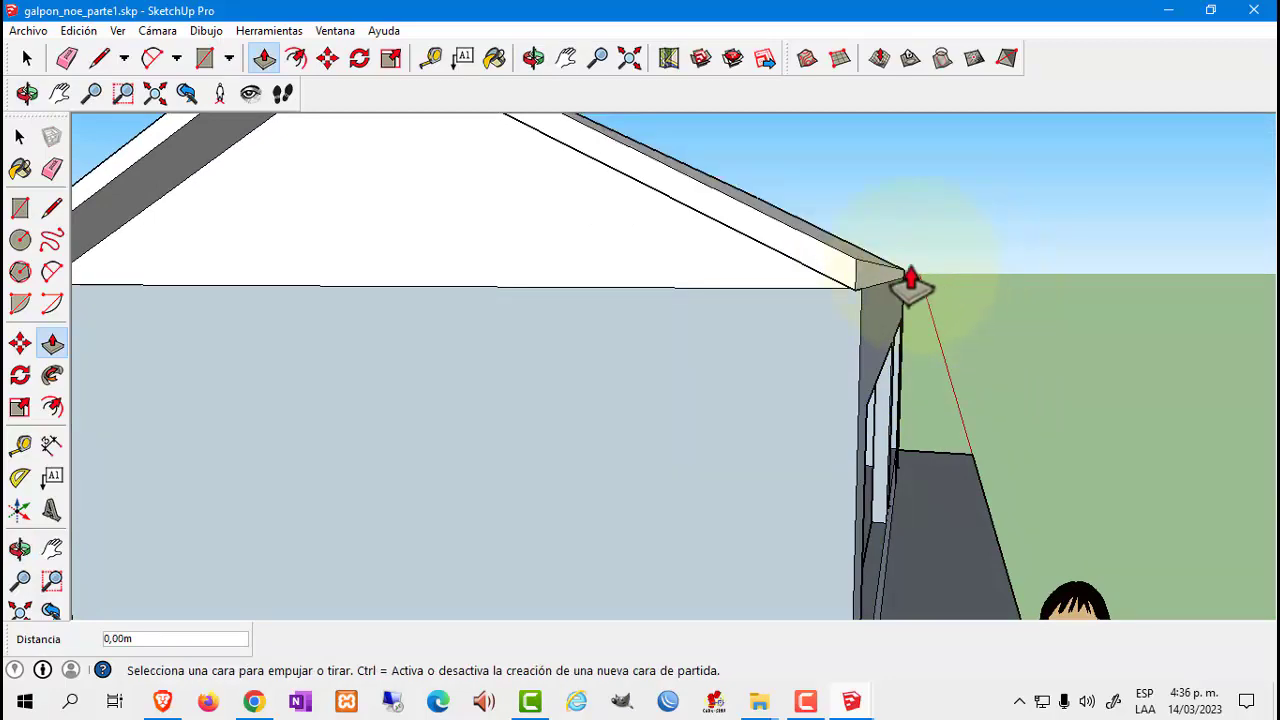
{"action": "mouse_move", "coordinate": [903, 277]}
{"action": "middle_mouse_down"}
{"action": "mouse_move", "coordinate": [857, 329]}
{"action": "mouse_move", "coordinate": [872, 340]}
{"action": "mouse_move", "coordinate": [780, 437]}
{"action": "mouse_move", "coordinate": [791, 366]}
{"action": "middle_mouse_up"}
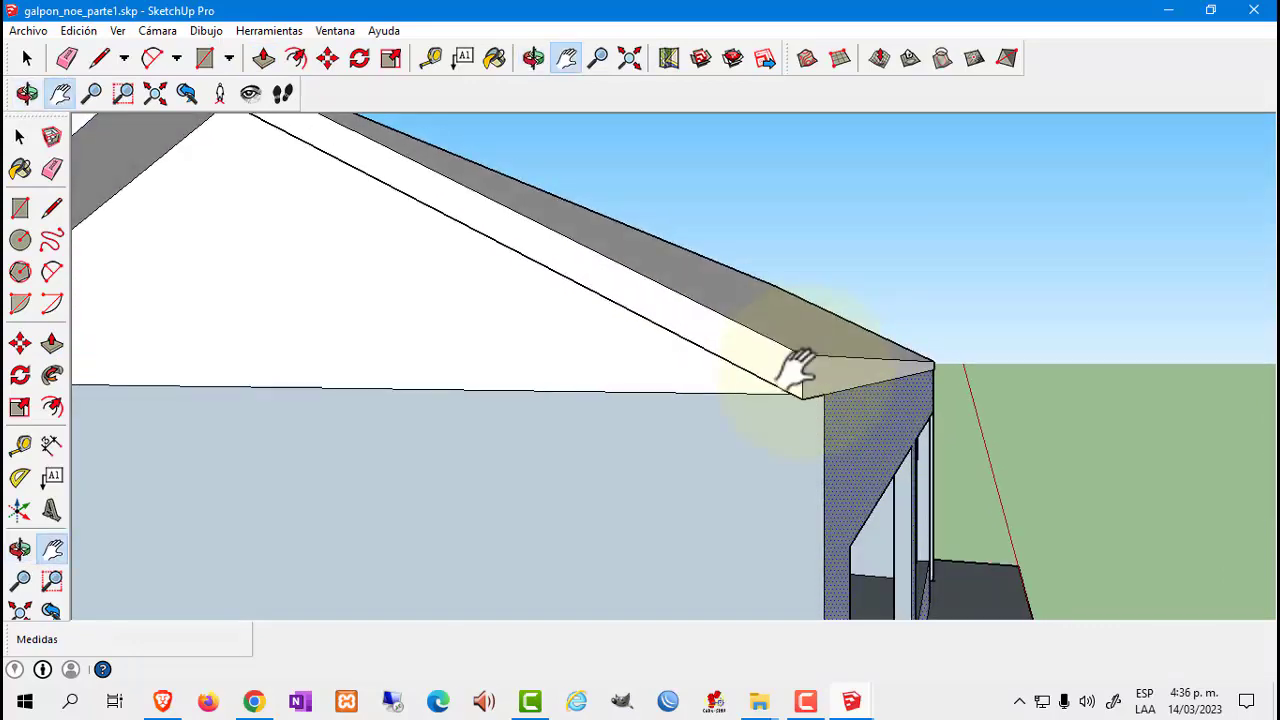
Draw a closed line loop from the eave corner to form a filler face under the overhang
{"action": "left_click", "coordinate": [52, 207]}
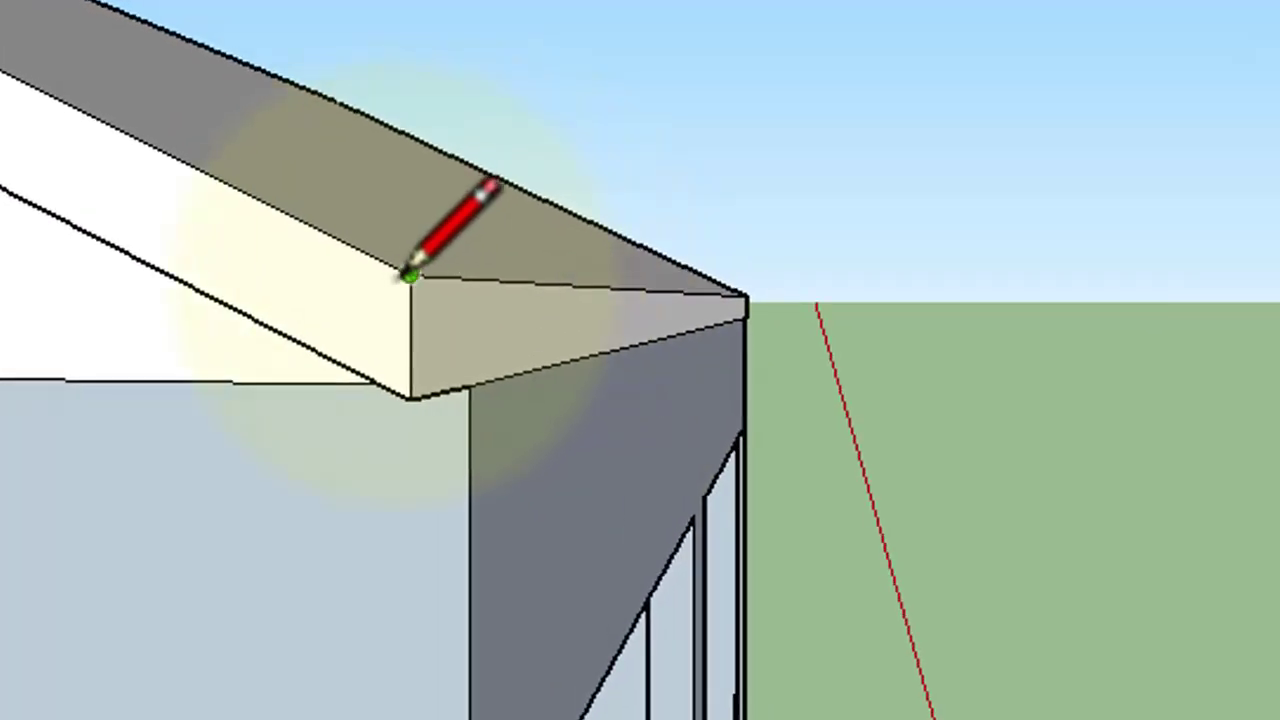
{"action": "left_click", "coordinate": [410, 273]}
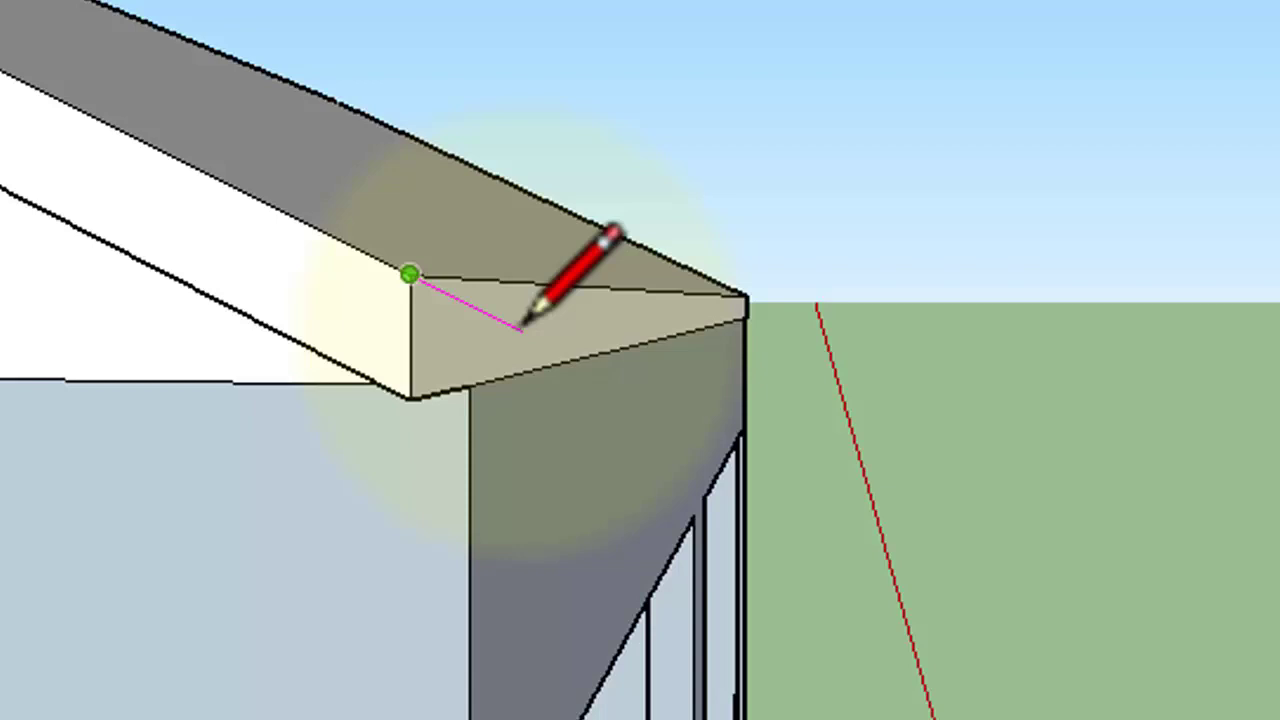
{"action": "left_click", "coordinate": [762, 451]}
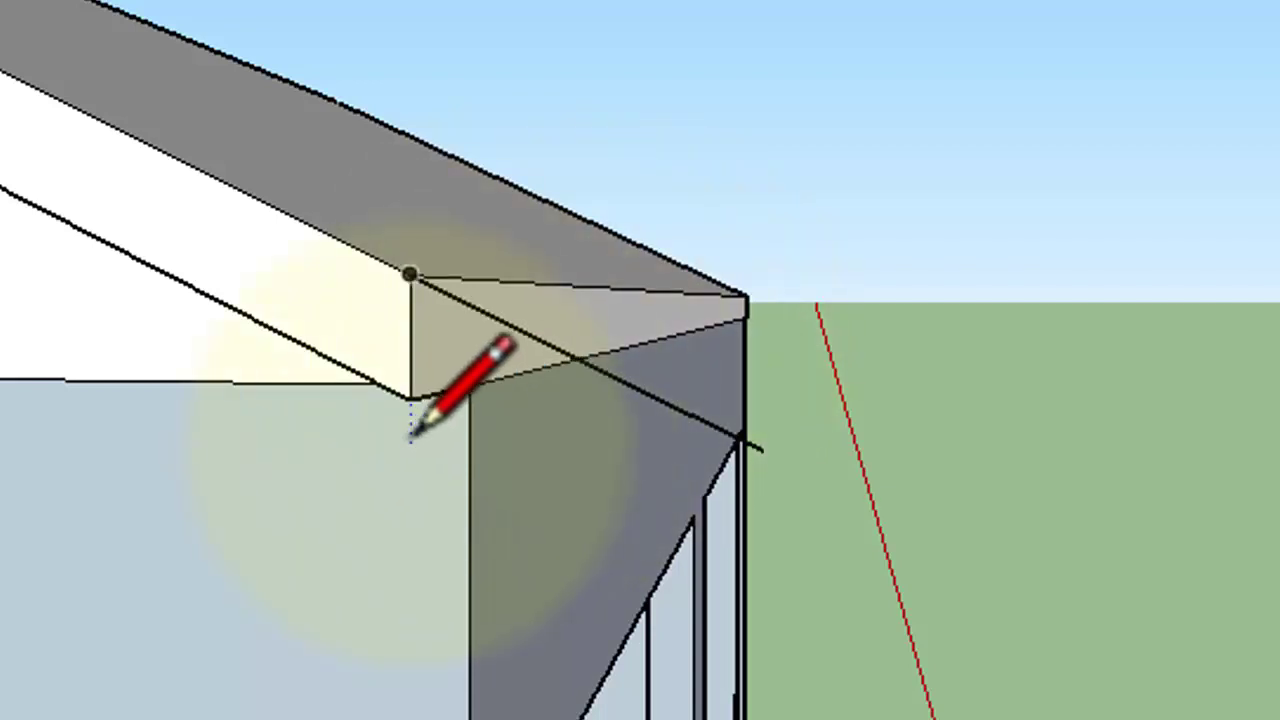
{"action": "left_click", "coordinate": [409, 399]}
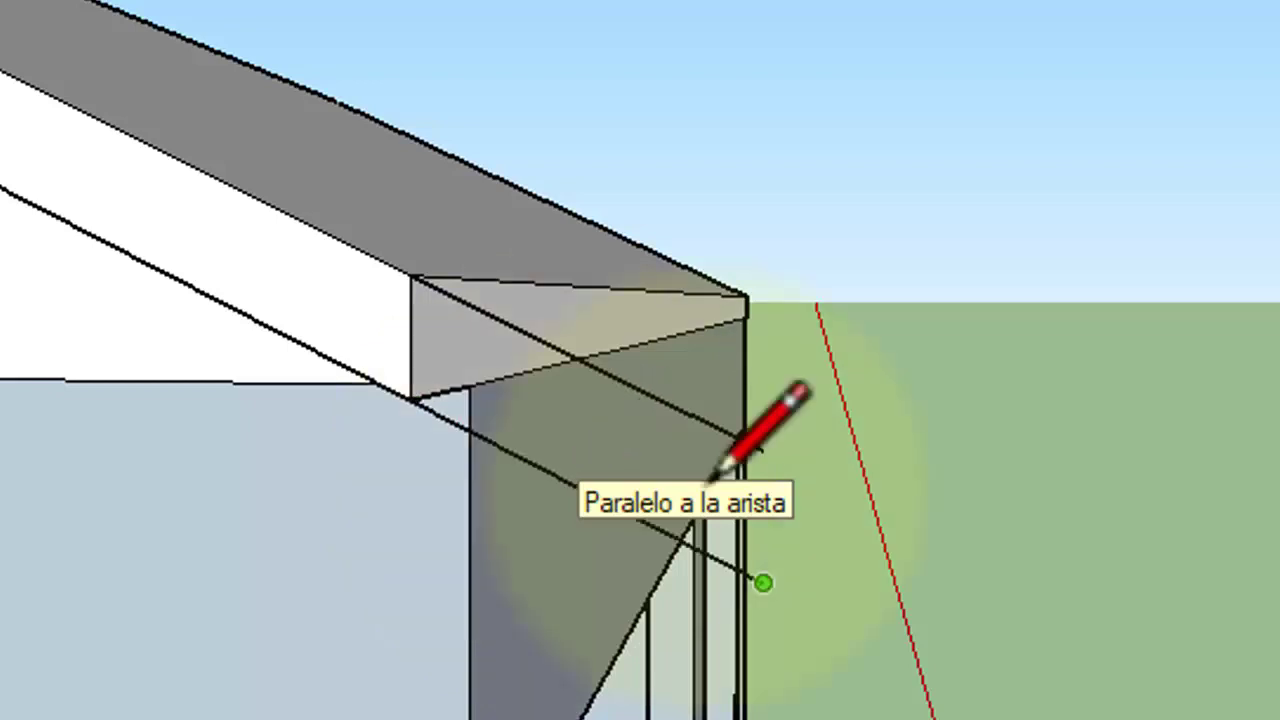
{"action": "left_click", "coordinate": [766, 451]}
{"action": "middle_click_drag", "start_coordinate": [766, 451], "coordinate": [650, 452]}
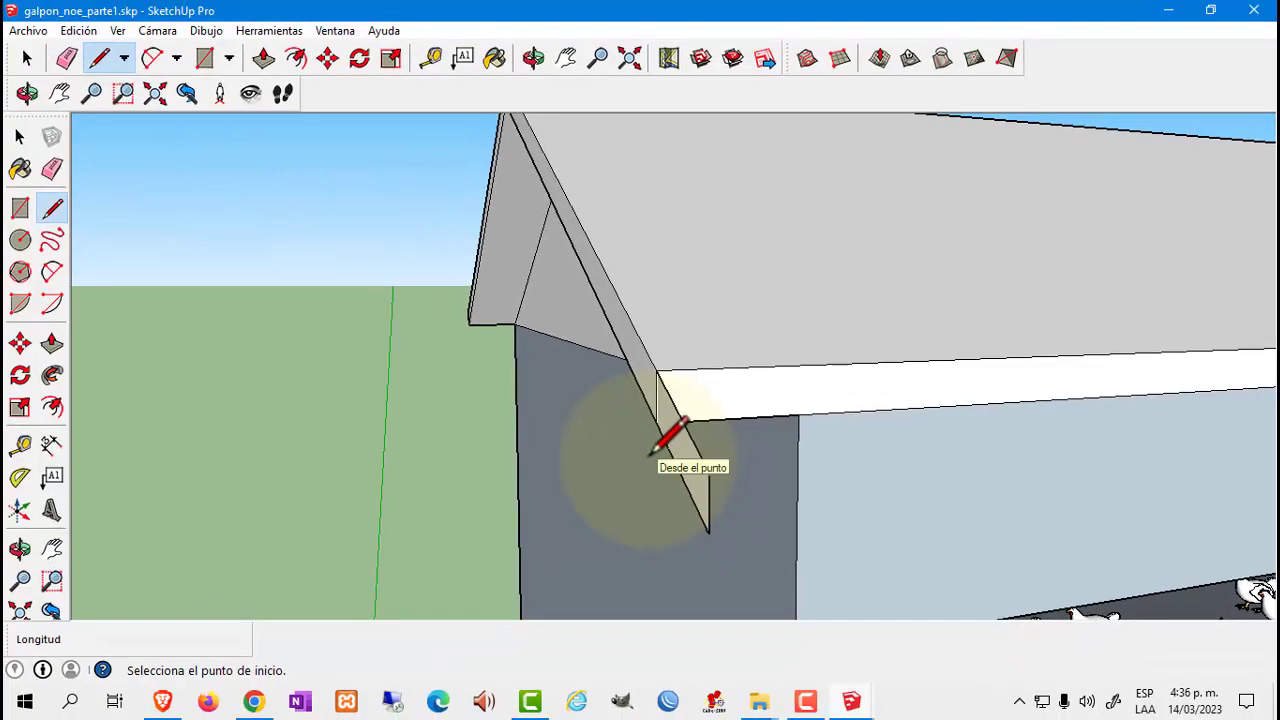
{"action": "middle_click_drag", "start_coordinate": [643, 453], "coordinate": [279, 369]}
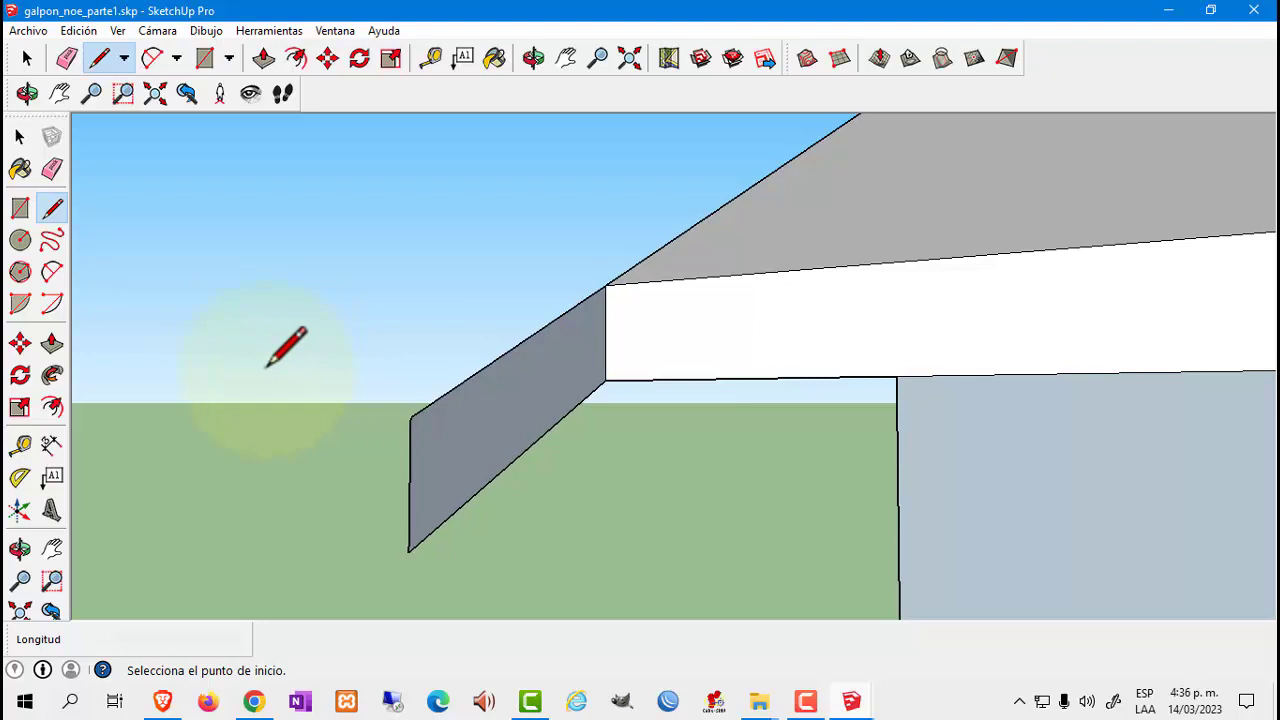
{"action": "key", "text": "h"}
{"action": "left_click_drag", "start_coordinate": [623, 366], "coordinate": [437, 309]}
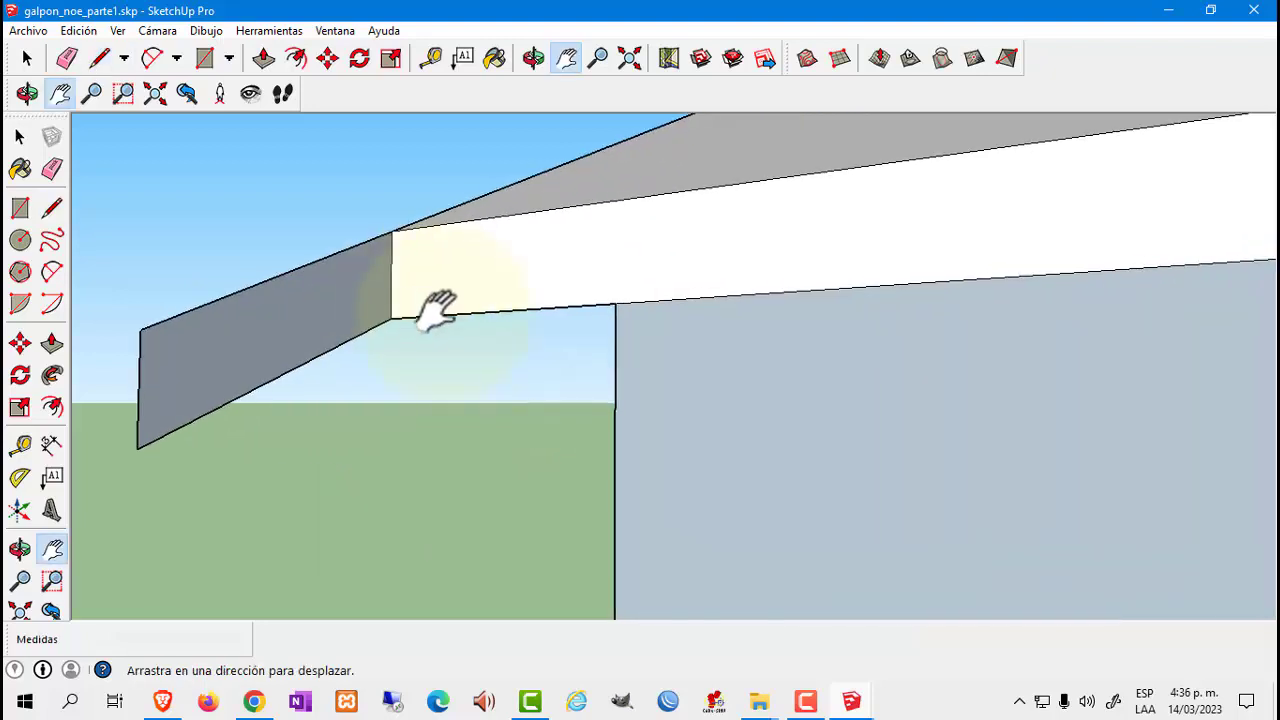
{"action": "mouse_move", "coordinate": [460, 330]}
{"action": "middle_mouse_down"}
{"action": "mouse_move", "coordinate": [531, 460]}
{"action": "mouse_move", "coordinate": [586, 428]}
{"action": "mouse_move", "coordinate": [731, 414]}
{"action": "mouse_move", "coordinate": [408, 368]}
{"action": "middle_mouse_up"}
Pull the eave filler face 8,60 m along the length of the shed
{"action": "left_click", "coordinate": [52, 343]}
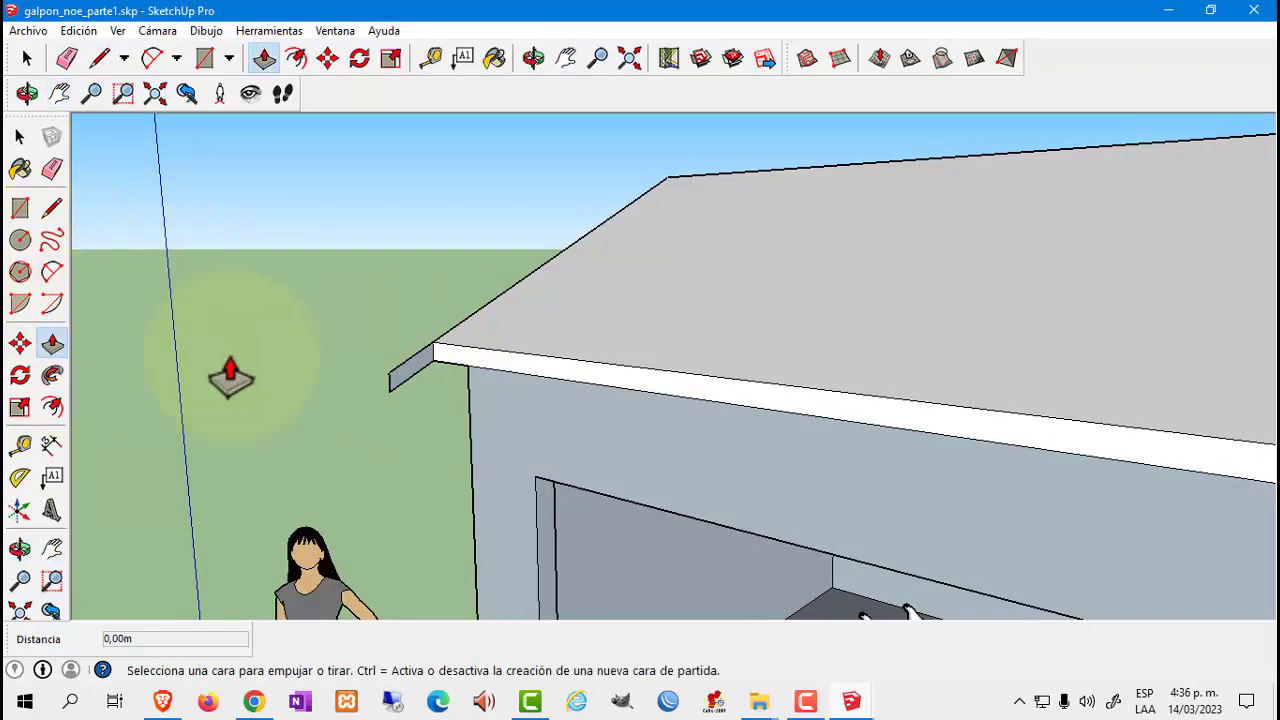
{"action": "left_click", "coordinate": [405, 385]}
{"action": "scroll", "coordinate": [766, 434], "scroll_direction": "down", "scroll_amount": 2}
{"action": "scroll", "coordinate": [937, 466], "scroll_direction": "down", "scroll_amount": 2}
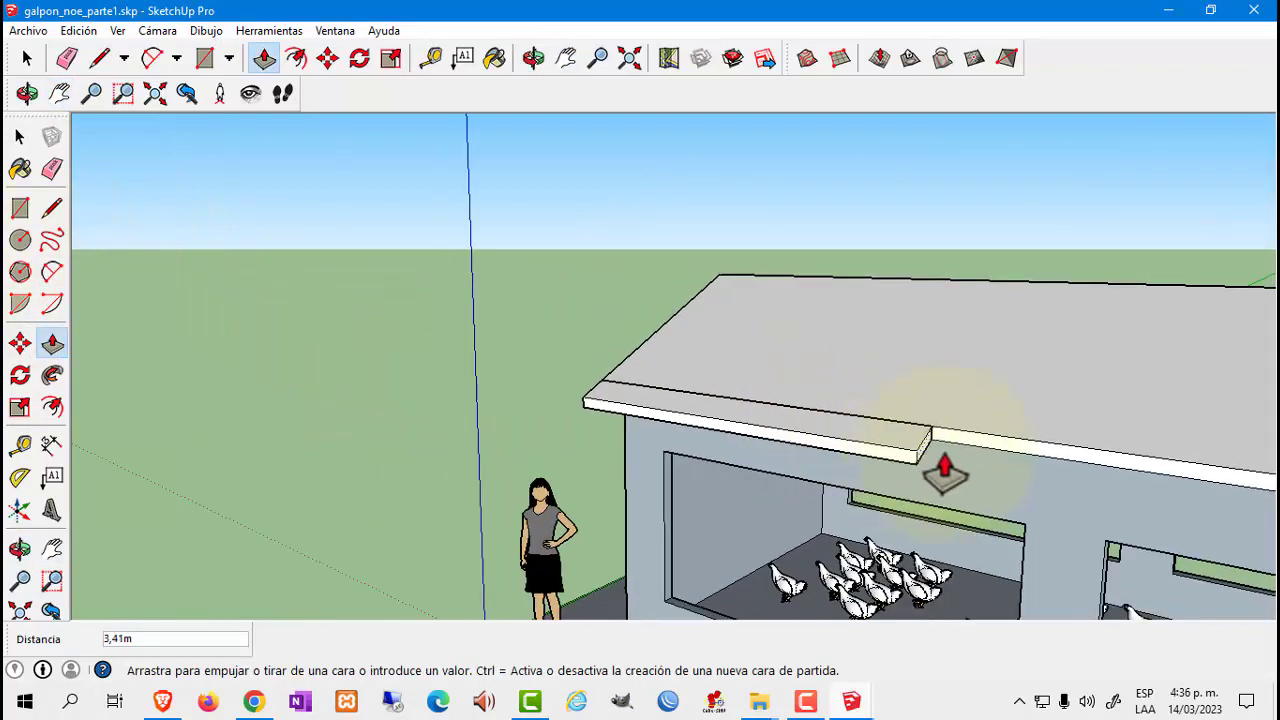
{"action": "mouse_move", "coordinate": [1074, 508]}
{"action": "middle_mouse_down"}
{"action": "mouse_move", "coordinate": [760, 414]}
{"action": "mouse_move", "coordinate": [846, 428]}
{"action": "mouse_move", "coordinate": [846, 488]}
{"action": "mouse_move", "coordinate": [691, 491]}
{"action": "mouse_move", "coordinate": [608, 529]}
{"action": "mouse_move", "coordinate": [623, 563]}
{"action": "mouse_move", "coordinate": [660, 494]}
{"action": "mouse_move", "coordinate": [651, 534]}
{"action": "middle_mouse_up"}
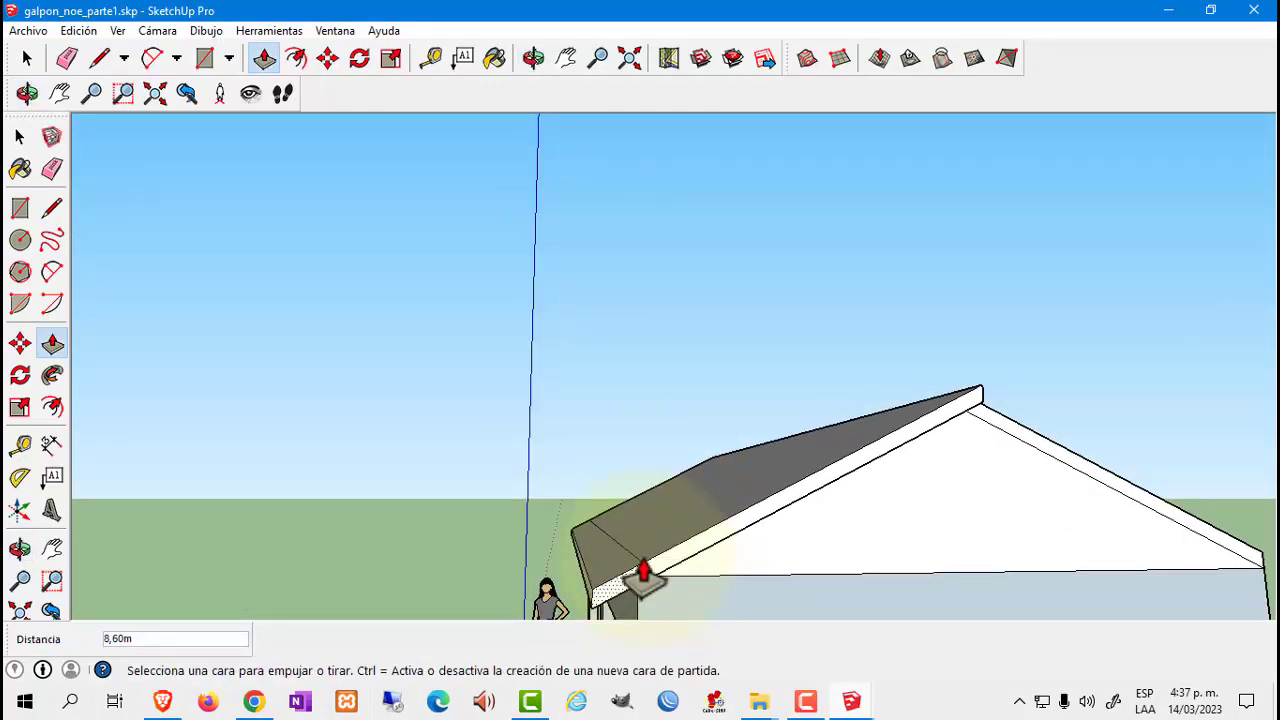
{"action": "mouse_move", "coordinate": [632, 582]}
{"action": "middle_mouse_down"}
{"action": "mouse_move", "coordinate": [663, 589]}
{"action": "mouse_move", "coordinate": [537, 526]}
{"action": "middle_mouse_up"}
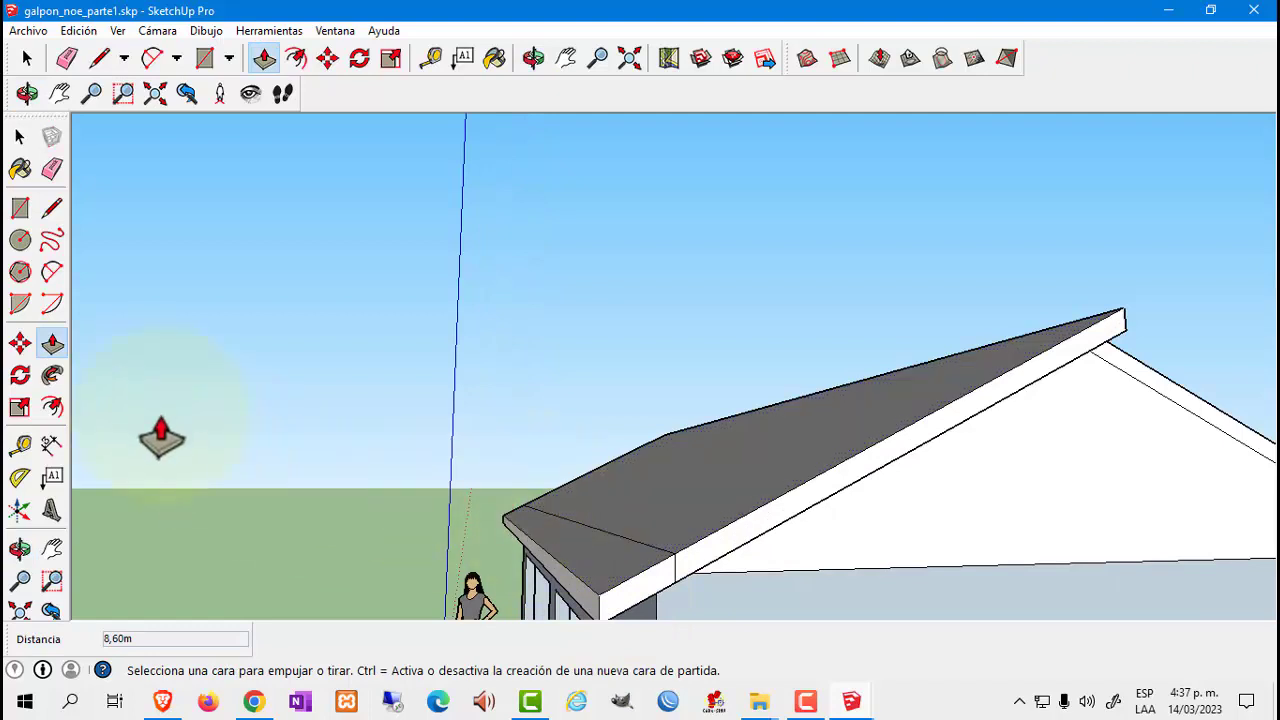
{"action": "key", "text": "space"}
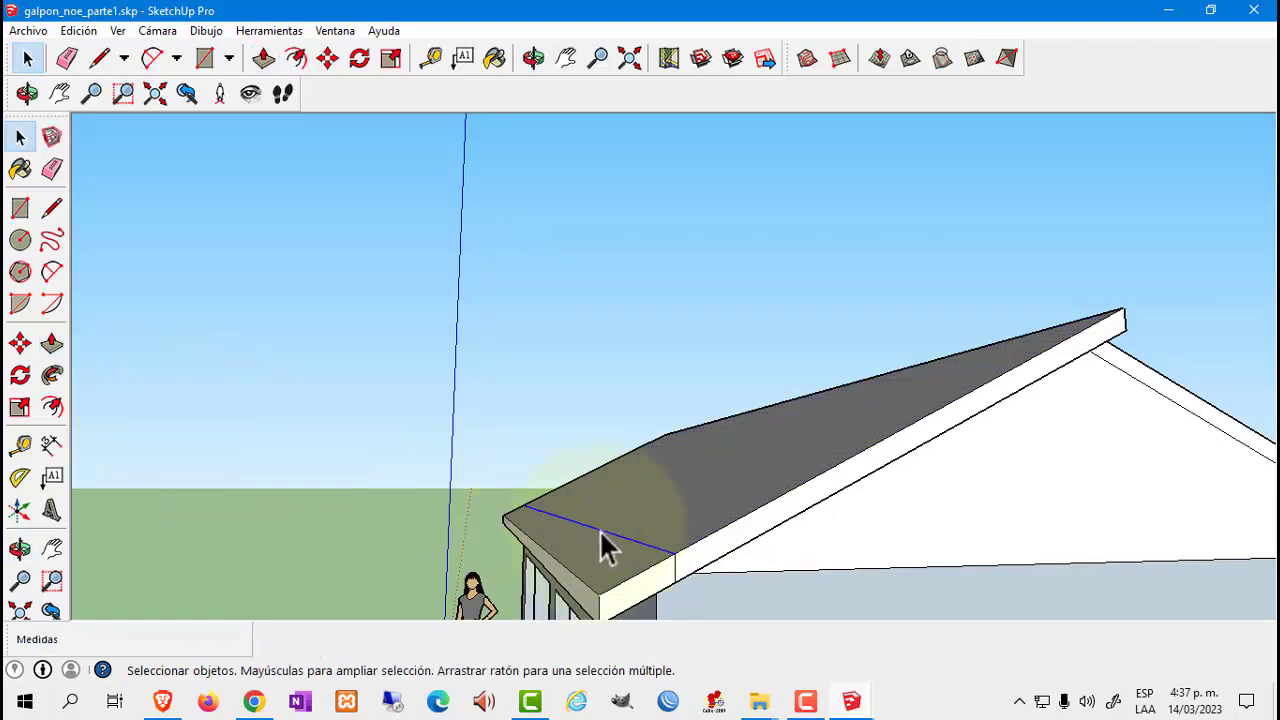
Erase the stray roof edge near the eave and select the small fascia end face
{"action": "key", "text": "Delete"}
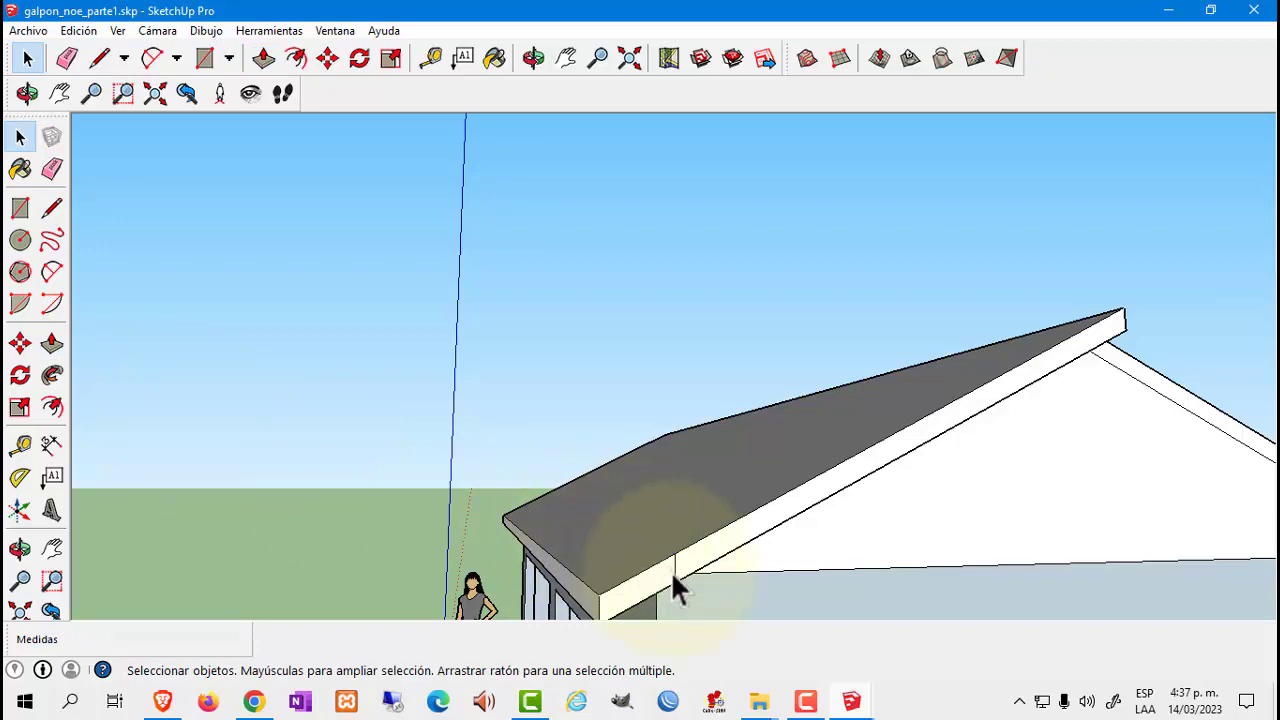
{"action": "left_click", "coordinate": [672, 576]}
{"action": "scroll", "coordinate": [600, 560], "scroll_direction": "down", "scroll_amount": 3}
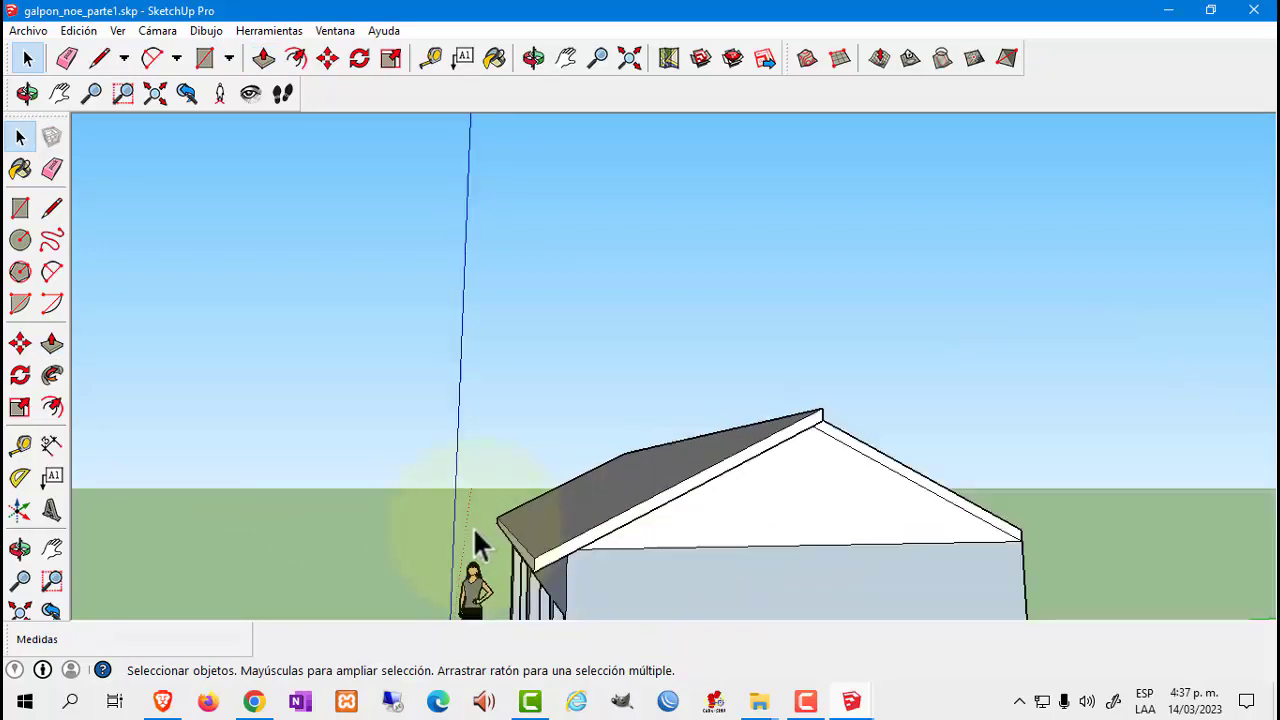
{"action": "mouse_move", "coordinate": [477, 543]}
{"action": "middle_mouse_down"}
{"action": "mouse_move", "coordinate": [780, 466]}
{"action": "mouse_move", "coordinate": [283, 466]}
{"action": "mouse_move", "coordinate": [533, 500]}
{"action": "mouse_move", "coordinate": [646, 557]}
{"action": "mouse_move", "coordinate": [734, 537]}
{"action": "mouse_move", "coordinate": [618, 512]}
{"action": "middle_mouse_up"}
{"action": "scroll", "coordinate": [473, 509], "scroll_direction": "down", "scroll_amount": 2}
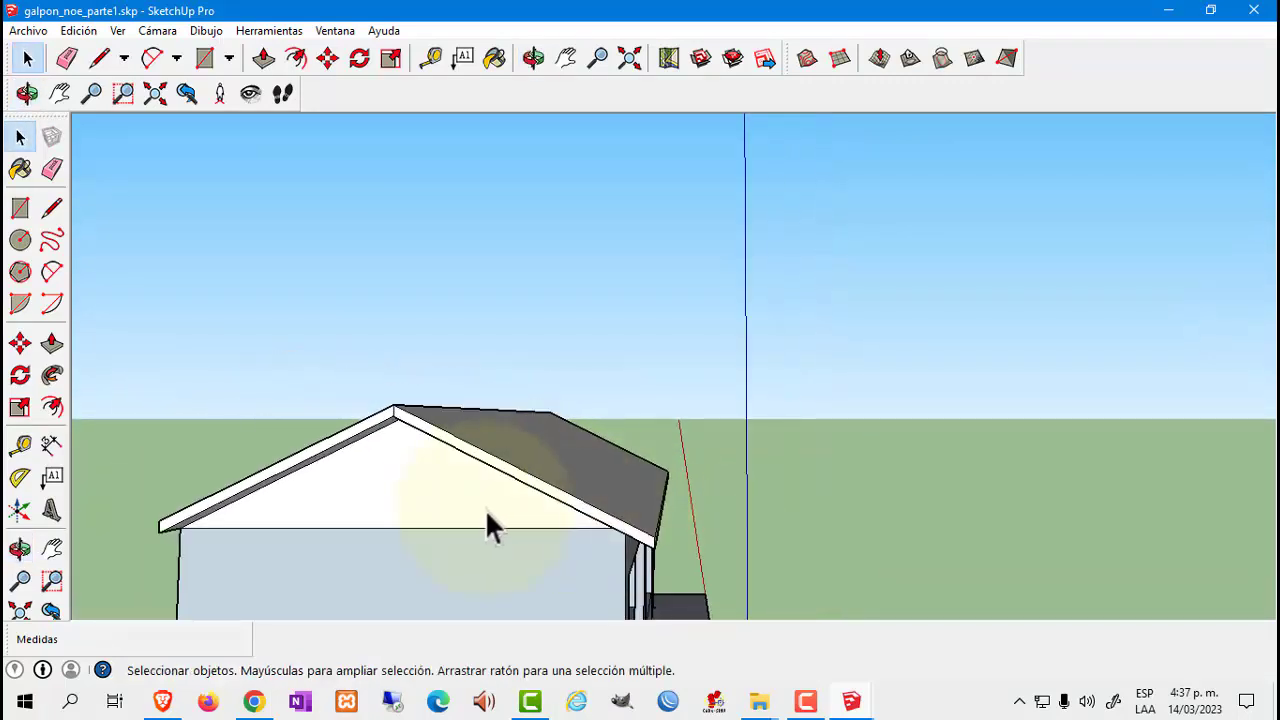
{"action": "mouse_move", "coordinate": [486, 515]}
{"action": "middle_mouse_down", "text": "shift"}
{"action": "mouse_move", "coordinate": [410, 535]}
{"action": "mouse_move", "coordinate": [450, 500]}
{"action": "mouse_move", "coordinate": [390, 487]}
{"action": "middle_mouse_up", "text": "shift"}
{"action": "scroll", "coordinate": [395, 535], "scroll_direction": "up", "scroll_amount": 2}
{"action": "scroll", "coordinate": [450, 500], "scroll_direction": "up", "scroll_amount": 2}
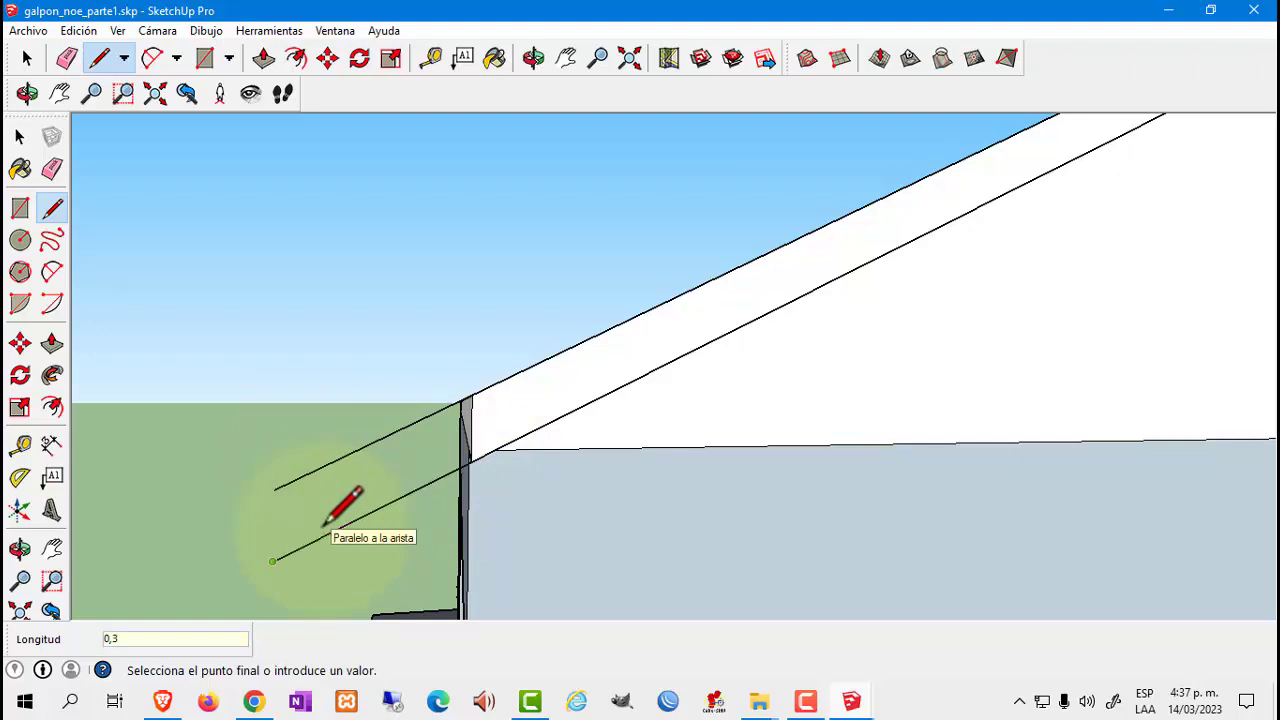
Close the small eave end face with a line and extrude it along the roof
{"action": "left_click", "coordinate": [273, 490]}
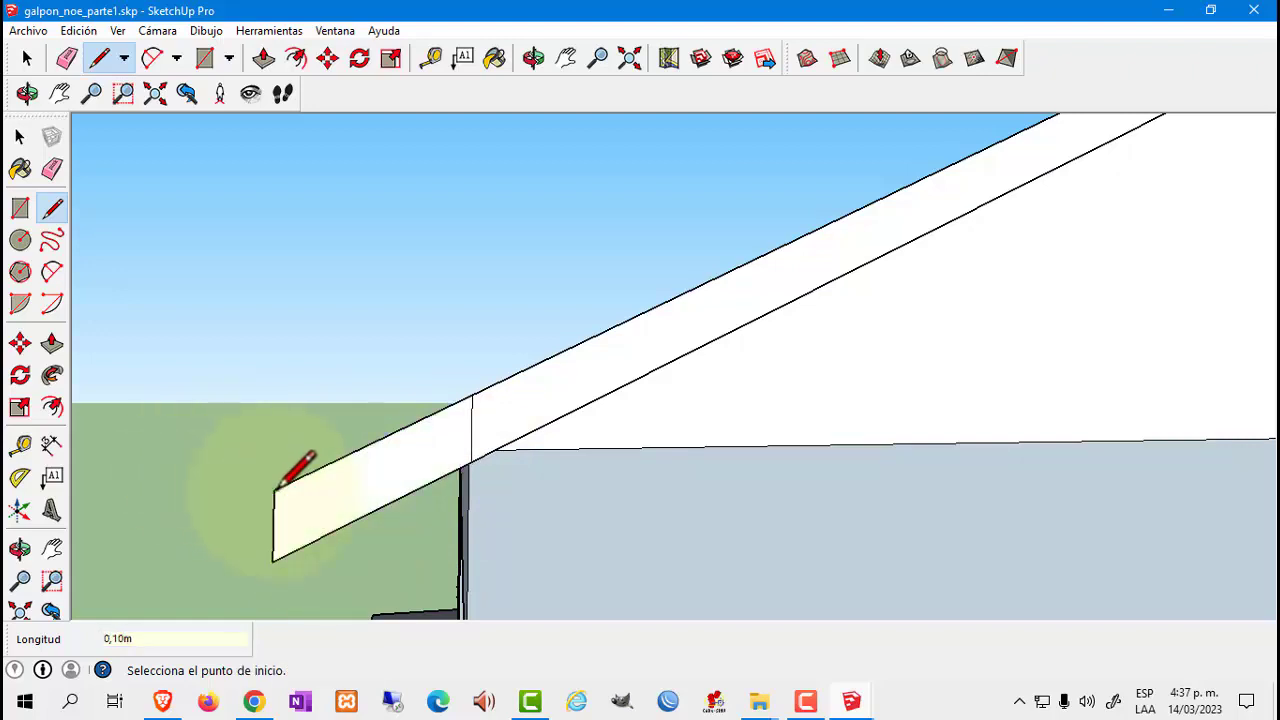
{"action": "mouse_move", "coordinate": [277, 485]}
{"action": "middle_mouse_down"}
{"action": "mouse_move", "coordinate": [428, 528]}
{"action": "mouse_move", "coordinate": [720, 480]}
{"action": "mouse_move", "coordinate": [673, 477]}
{"action": "mouse_move", "coordinate": [723, 466]}
{"action": "mouse_move", "coordinate": [808, 537]}
{"action": "mouse_move", "coordinate": [851, 514]}
{"action": "middle_mouse_up"}
{"action": "left_click", "coordinate": [52, 343]}
{"action": "left_click_drag", "start_coordinate": [851, 514], "coordinate": [487, 535]}
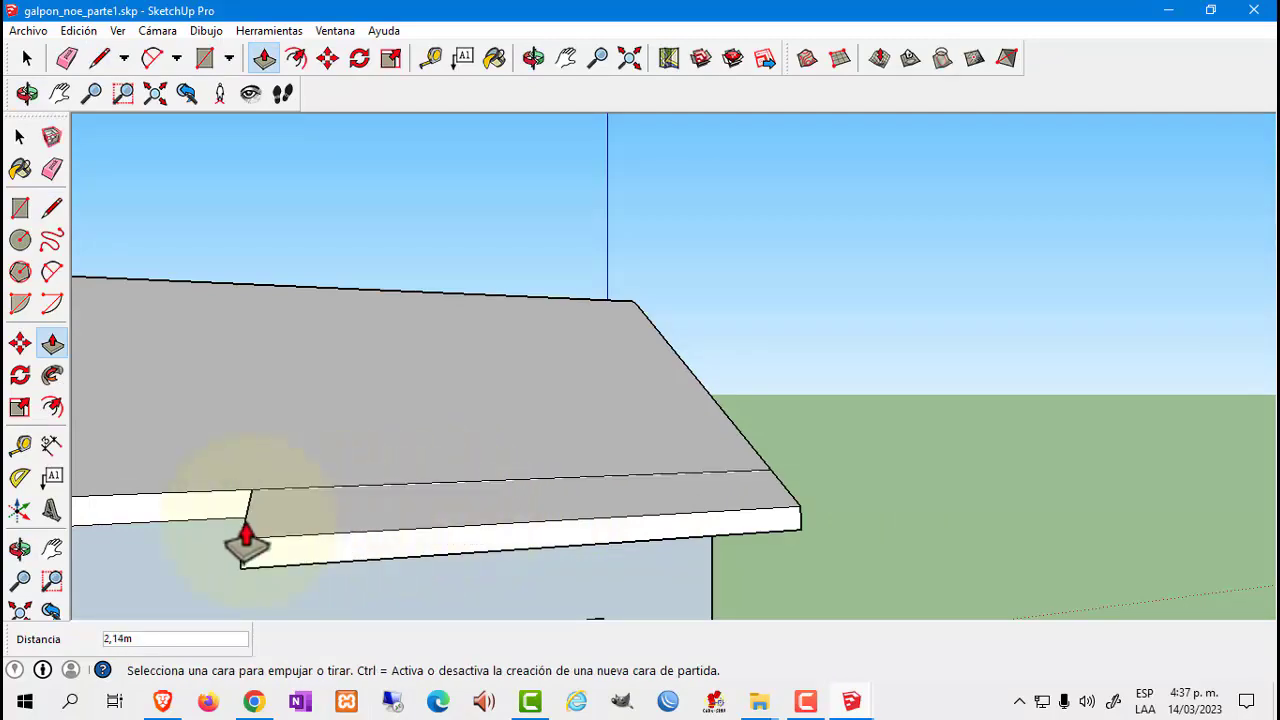
Stretch the eave piece 6,16 m along the shed's roof side as a fascia strip
{"action": "mouse_move", "coordinate": [206, 543]}
{"action": "middle_mouse_down"}
{"action": "mouse_move", "coordinate": [294, 491]}
{"action": "mouse_move", "coordinate": [258, 487]}
{"action": "middle_mouse_up"}
{"action": "scroll", "coordinate": [923, 423], "scroll_direction": "down", "scroll_amount": 3}
{"action": "scroll", "coordinate": [577, 451], "scroll_direction": "down", "scroll_amount": 2}
{"action": "scroll", "coordinate": [406, 429], "scroll_direction": "down", "scroll_amount": 2}
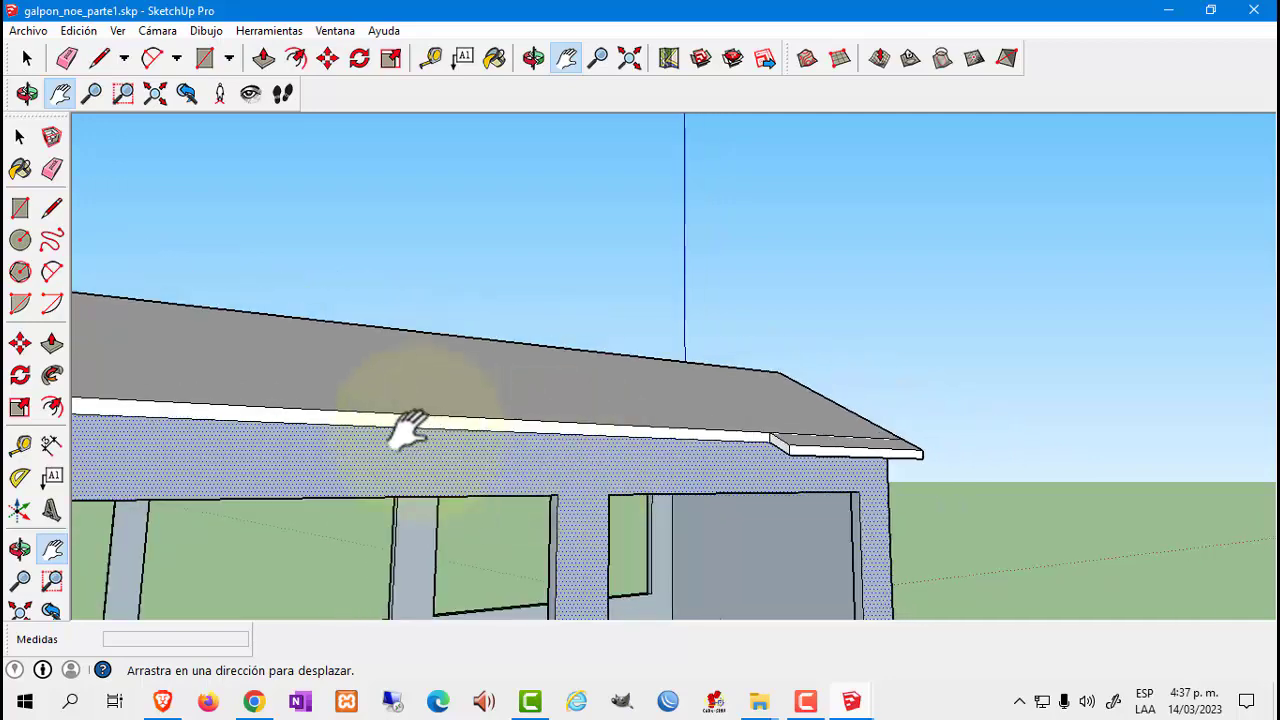
{"action": "scroll", "coordinate": [503, 437], "scroll_direction": "down", "scroll_amount": 1}
{"action": "scroll", "coordinate": [520, 452], "scroll_direction": "up", "scroll_amount": 1}
{"action": "scroll", "coordinate": [535, 465], "scroll_direction": "up", "scroll_amount": 1}
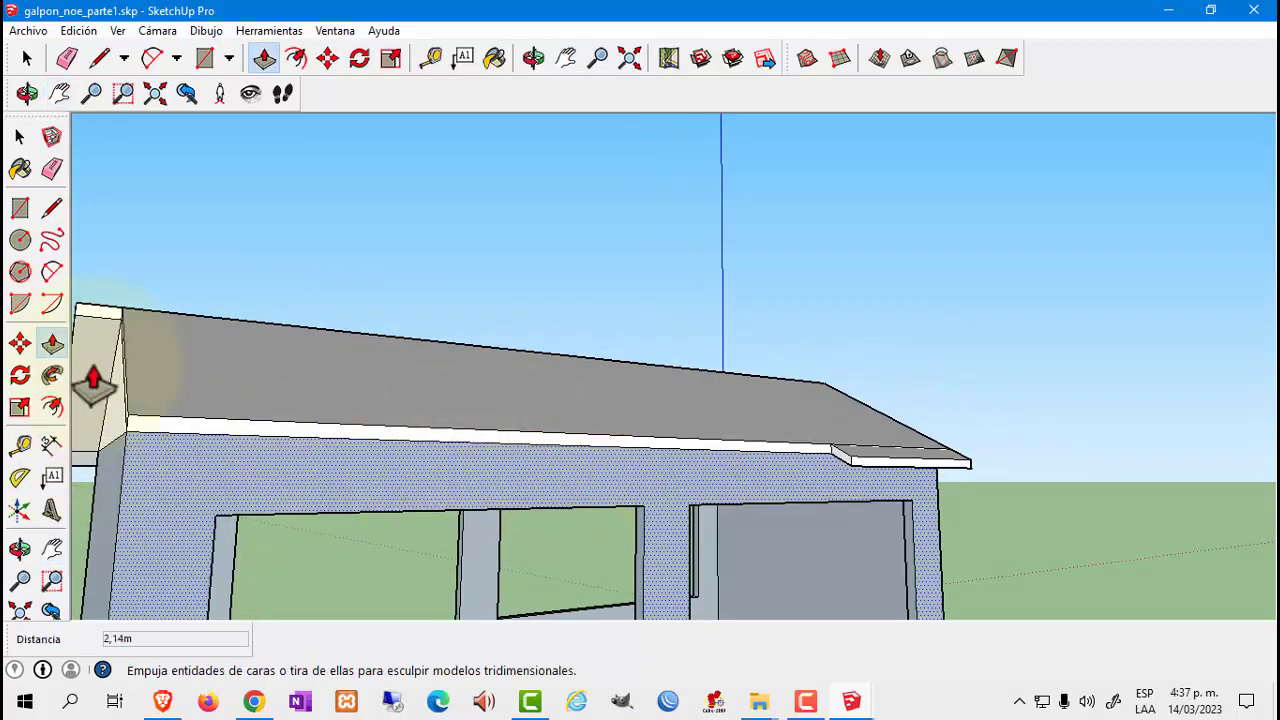
{"action": "scroll", "coordinate": [841, 463], "scroll_direction": "up", "scroll_amount": 1}
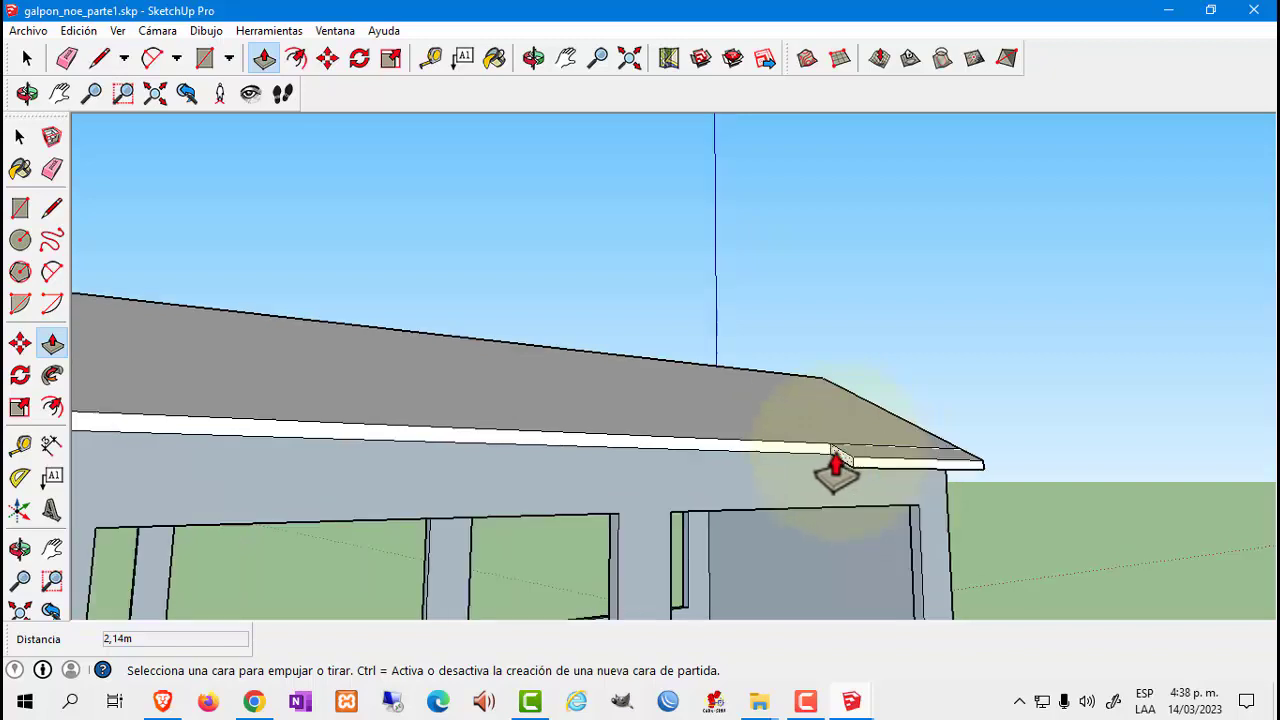
{"action": "scroll", "coordinate": [830, 466], "scroll_direction": "up", "scroll_amount": 2}
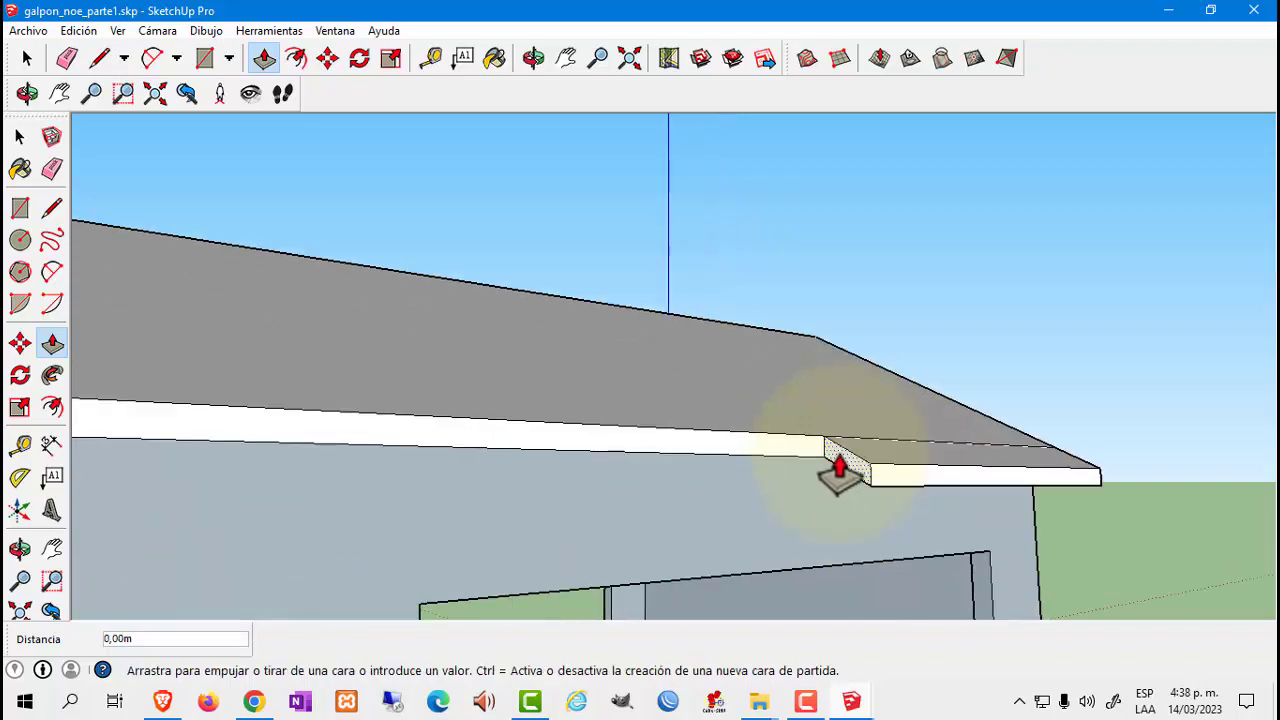
{"action": "scroll", "coordinate": [506, 483], "scroll_direction": "down", "scroll_amount": 1}
{"action": "scroll", "coordinate": [290, 493], "scroll_direction": "down", "scroll_amount": 1}
{"action": "scroll", "coordinate": [160, 505], "scroll_direction": "down", "scroll_amount": 2}
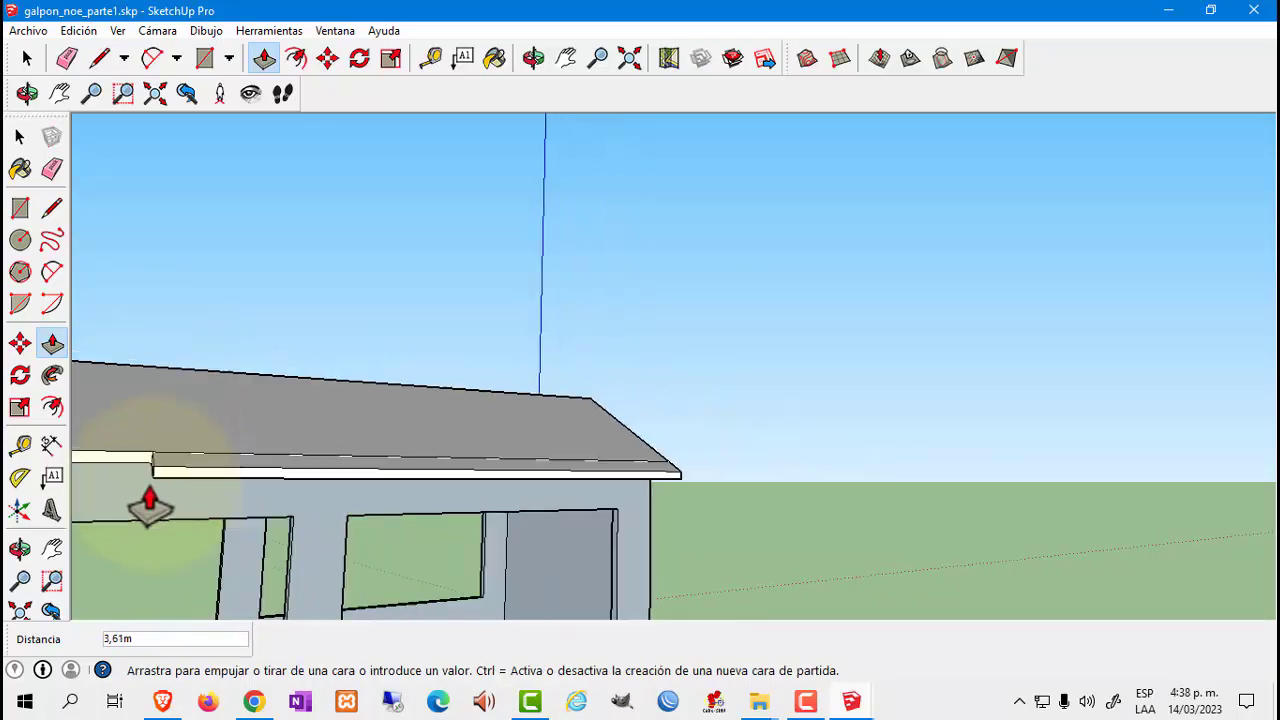
{"action": "mouse_move", "coordinate": [150, 505]}
{"action": "middle_mouse_down"}
{"action": "mouse_move", "coordinate": [331, 480]}
{"action": "mouse_move", "coordinate": [420, 491]}
{"action": "mouse_move", "coordinate": [409, 486]}
{"action": "mouse_move", "coordinate": [366, 531]}
{"action": "middle_mouse_up"}
Finish the fascia extrusion and delete the stray line on the roof slope
{"action": "left_click", "coordinate": [411, 487]}
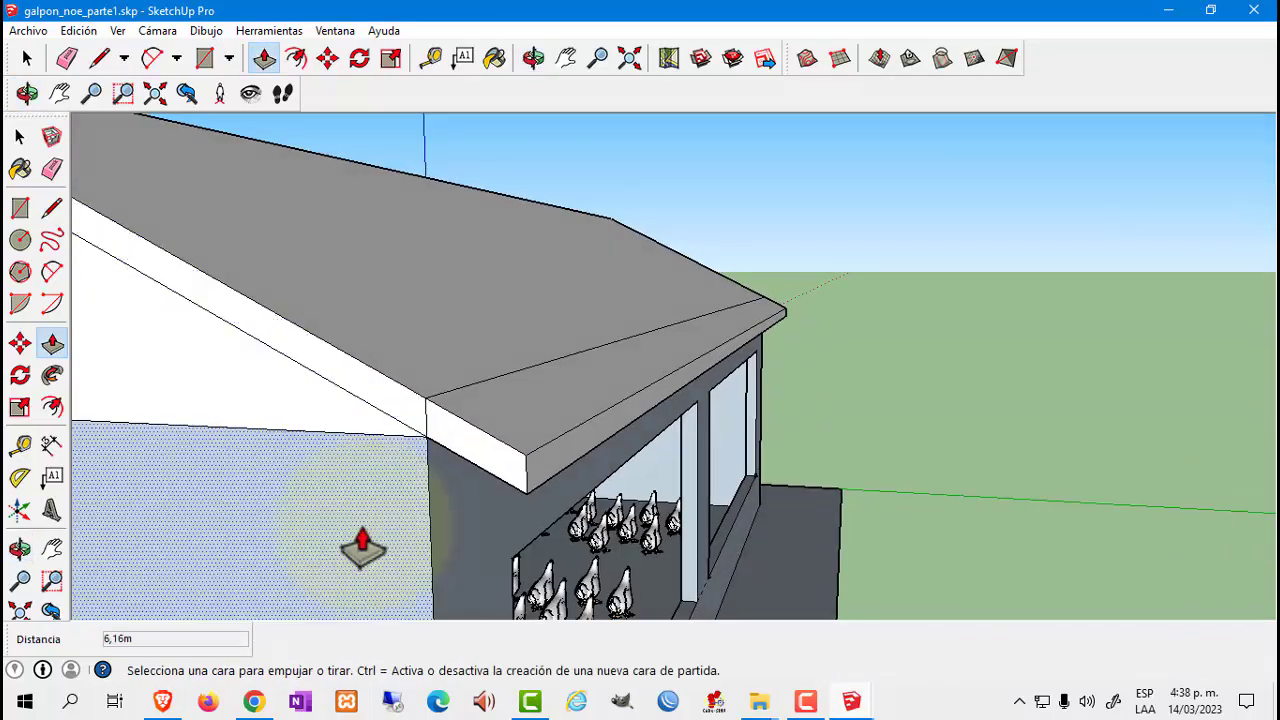
{"action": "key", "text": "space"}
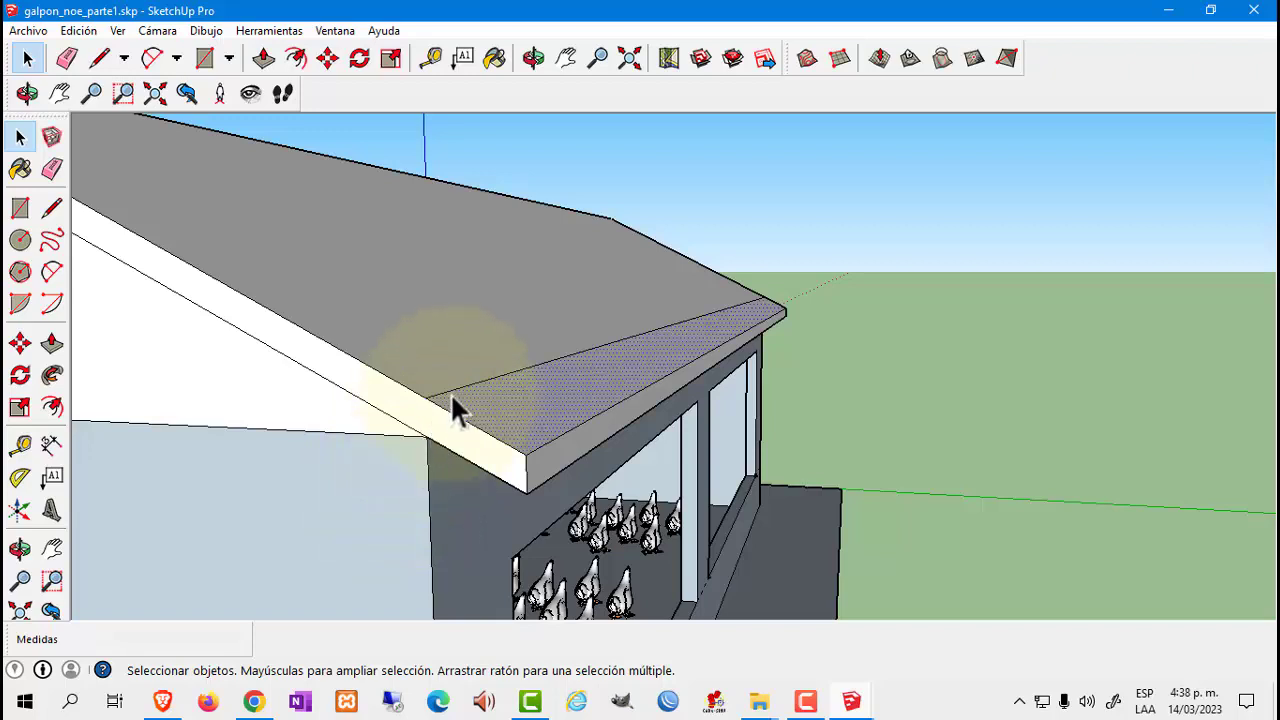
{"action": "left_click", "coordinate": [449, 392]}
{"action": "key", "text": "Delete"}
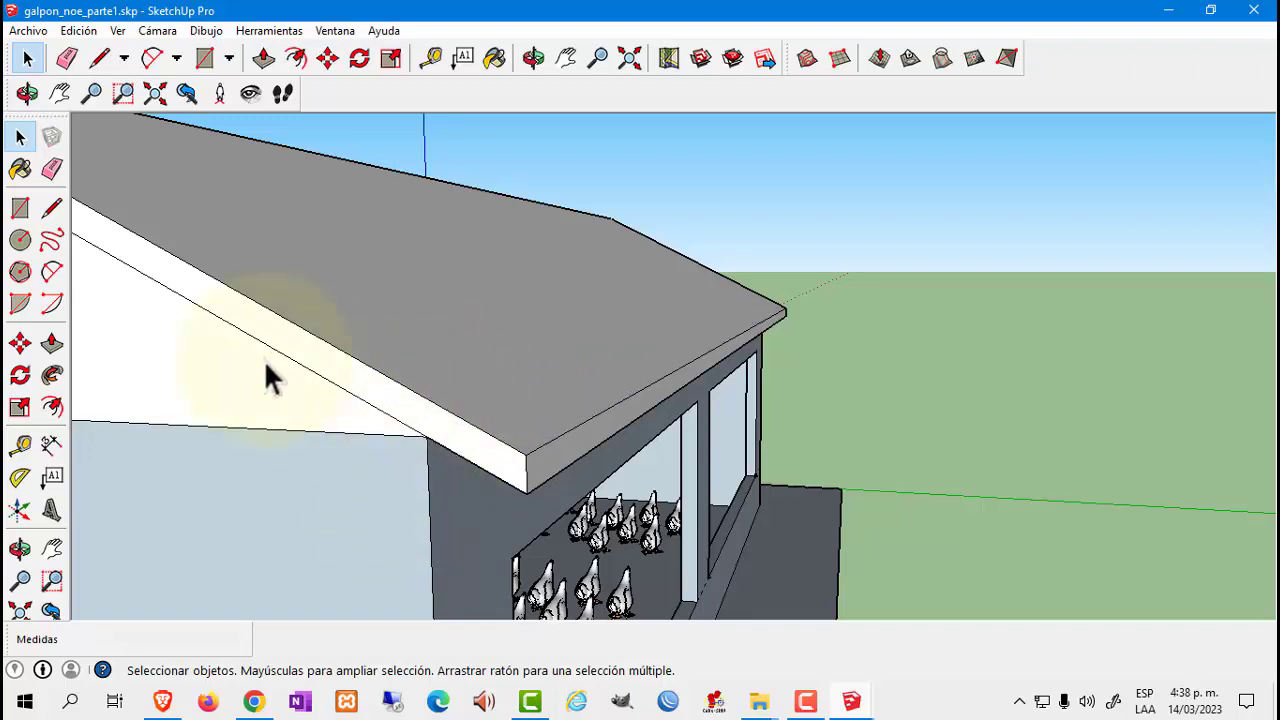
Push the roof's white edge face out 0,30 m to form the eave overhang
{"action": "left_click_drag", "start_coordinate": [286, 354], "coordinate": [262, 365]}
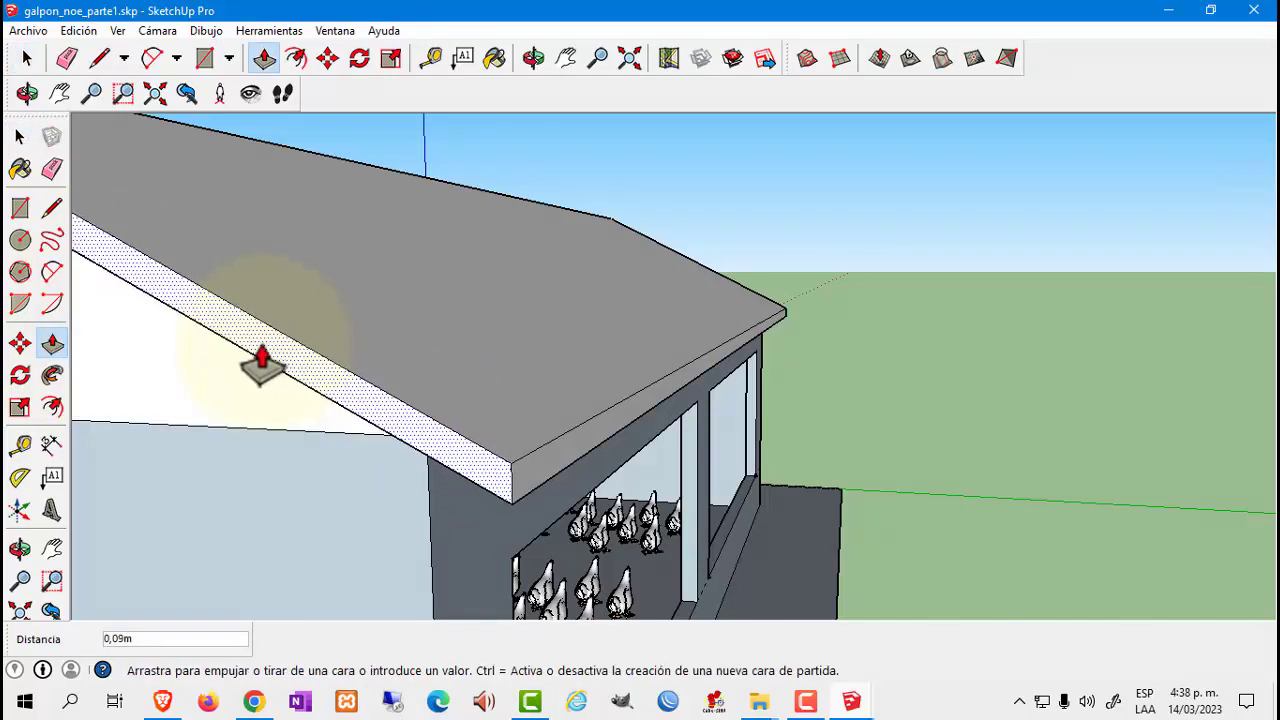
{"action": "type", "text": "0,30"}
{"action": "key", "text": "Return"}
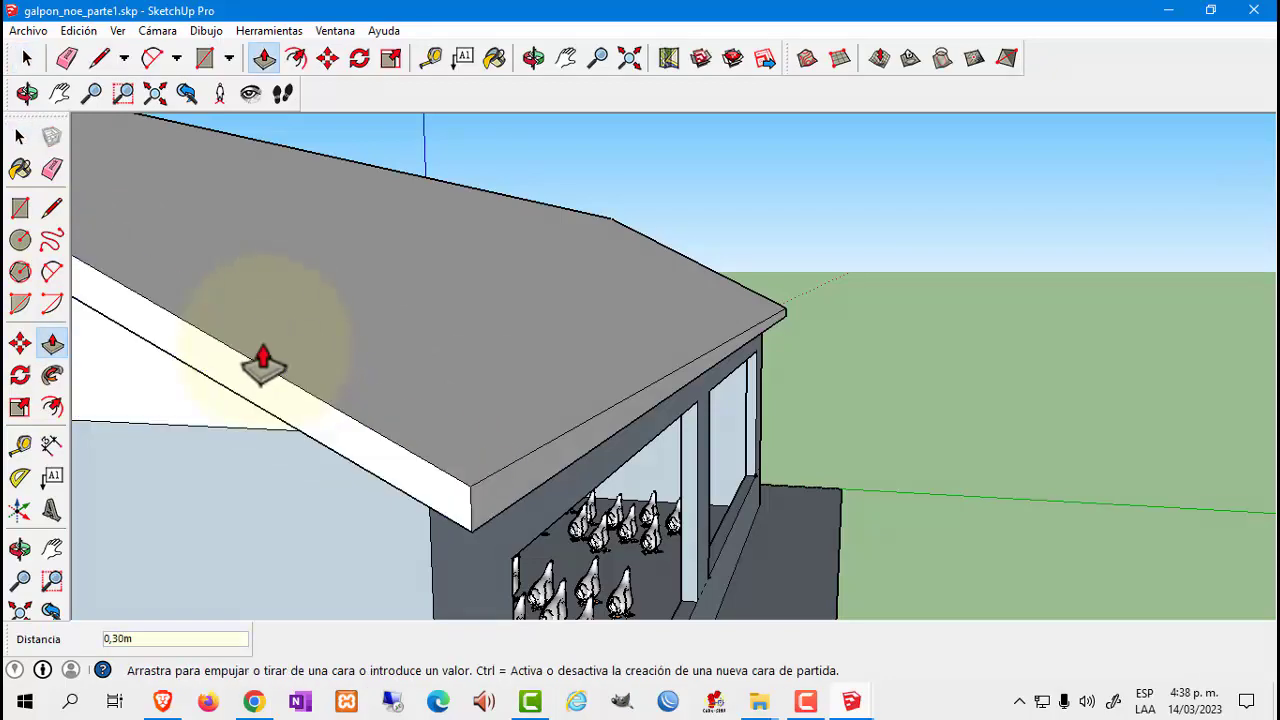
{"action": "scroll", "coordinate": [262, 365], "scroll_direction": "down", "scroll_amount": 3}
{"action": "mouse_move", "coordinate": [457, 371]}
{"action": "middle_mouse_down"}
{"action": "mouse_move", "coordinate": [380, 406]}
{"action": "mouse_move", "coordinate": [331, 417]}
{"action": "mouse_move", "coordinate": [318, 405]}
{"action": "mouse_move", "coordinate": [557, 400]}
{"action": "mouse_move", "coordinate": [423, 380]}
{"action": "mouse_move", "coordinate": [606, 428]}
{"action": "mouse_move", "coordinate": [645, 537]}
{"action": "mouse_move", "coordinate": [891, 394]}
{"action": "mouse_move", "coordinate": [777, 389]}
{"action": "mouse_move", "coordinate": [760, 432]}
{"action": "mouse_move", "coordinate": [766, 463]}
{"action": "mouse_move", "coordinate": [731, 480]}
{"action": "mouse_move", "coordinate": [731, 363]}
{"action": "mouse_move", "coordinate": [540, 300]}
{"action": "mouse_move", "coordinate": [495, 368]}
{"action": "middle_mouse_up"}
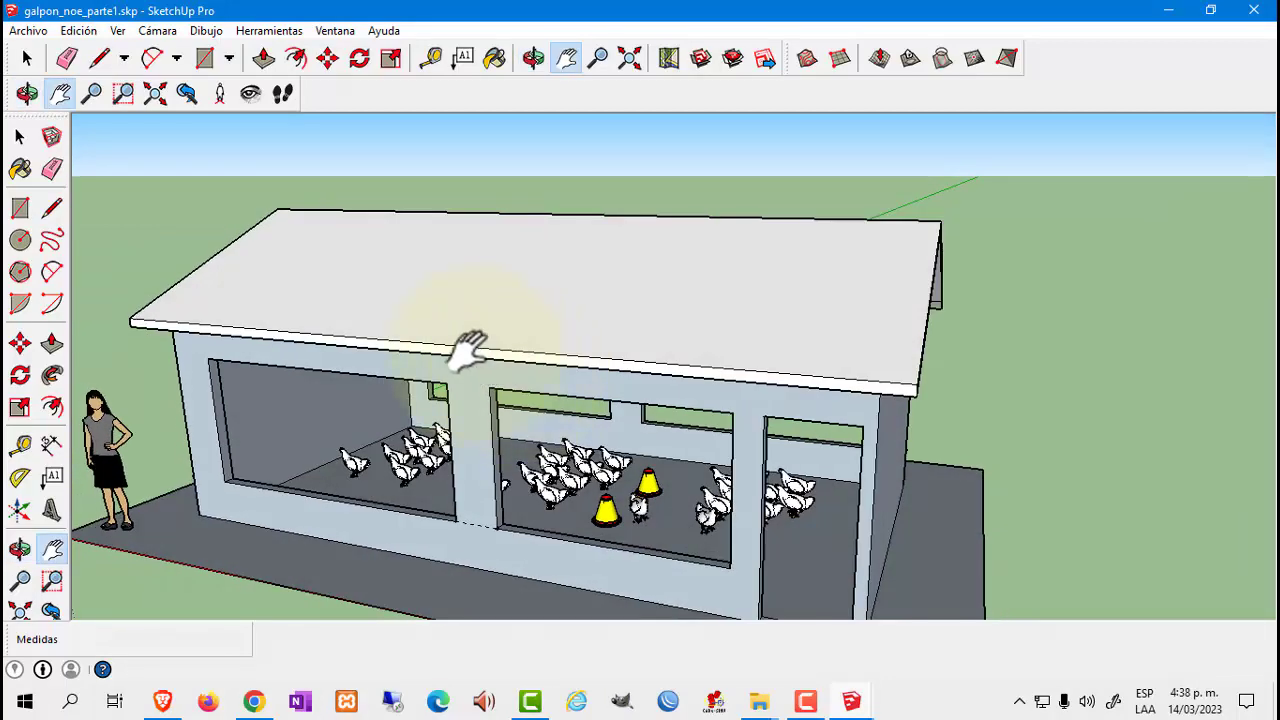
Orbit lower around the shed to reveal the gable end
{"action": "mouse_move", "coordinate": [470, 425]}
{"action": "middle_mouse_down"}
{"action": "mouse_move", "coordinate": [443, 400]}
{"action": "mouse_move", "coordinate": [368, 408]}
{"action": "middle_mouse_up"}
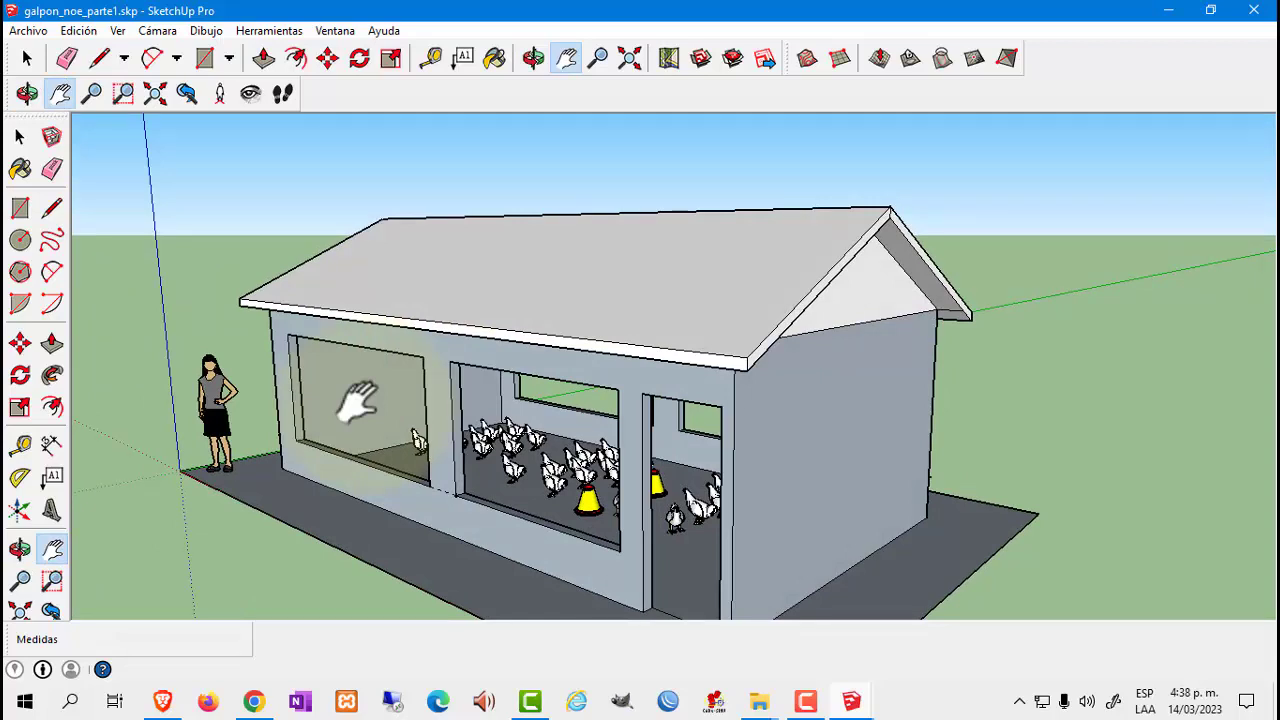
Paint both roof slopes with the Tejas material from the Tejado collection
{"action": "left_click", "coordinate": [28, 170]}
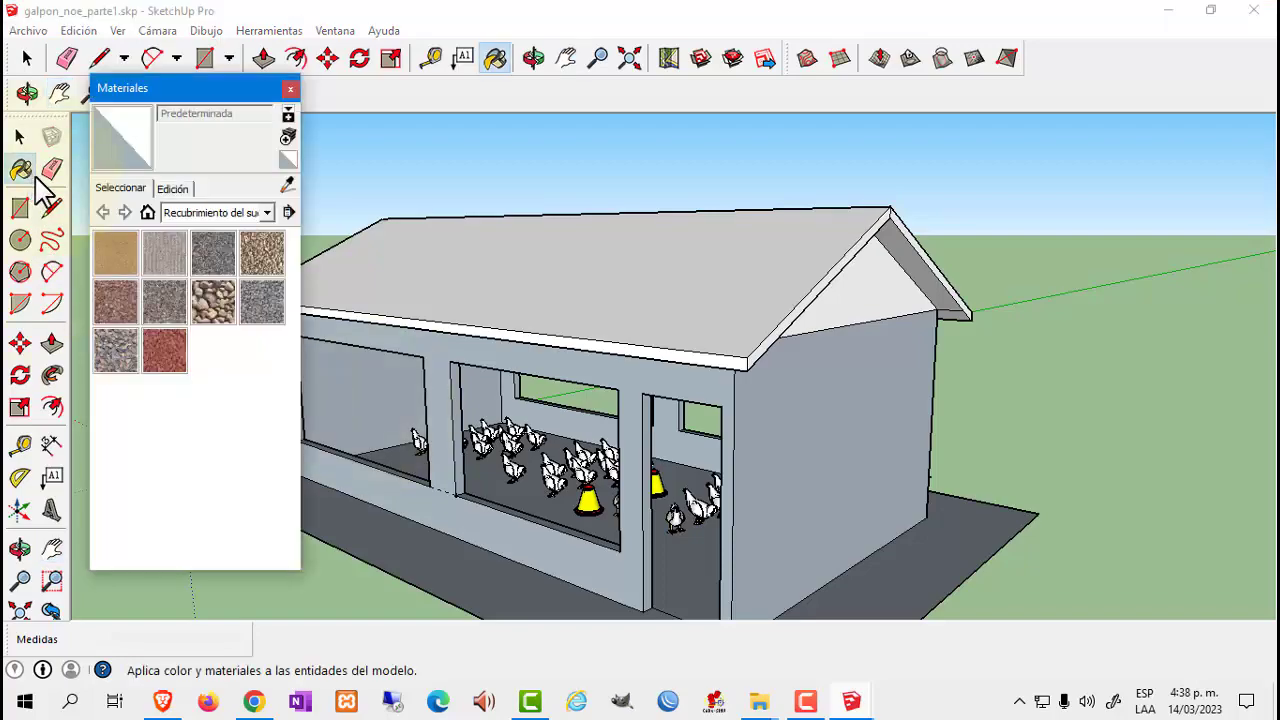
{"action": "left_click", "coordinate": [215, 212]}
{"action": "left_click", "coordinate": [224, 413]}
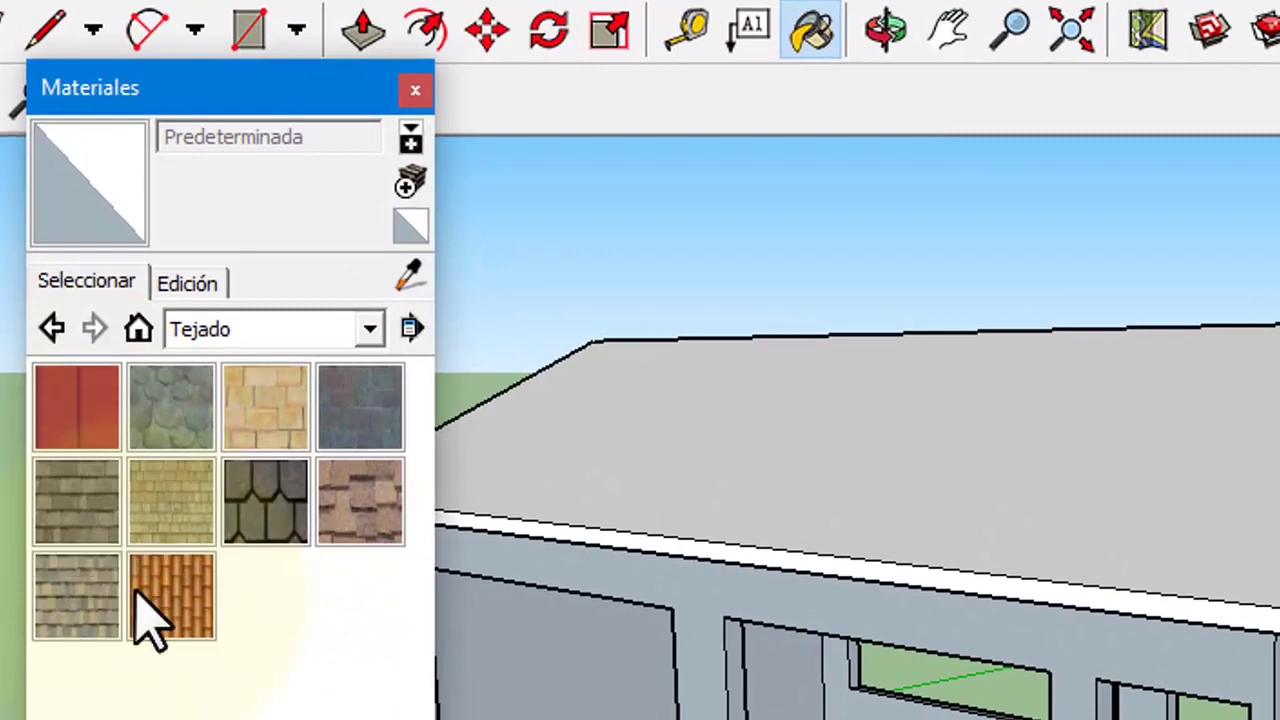
{"action": "left_click", "coordinate": [171, 590]}
{"action": "left_click", "coordinate": [1012, 518]}
{"action": "middle_click_drag", "start_coordinate": [1012, 520], "coordinate": [1118, 632]}
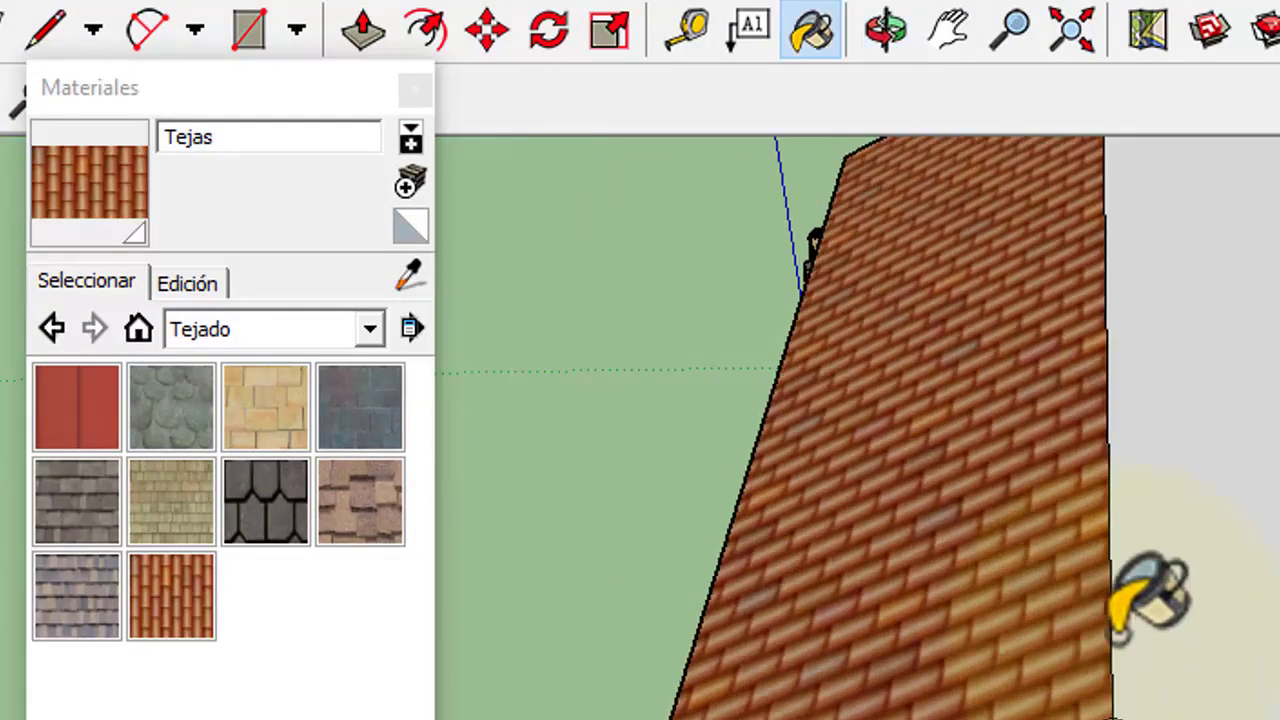
{"action": "left_click", "coordinate": [1115, 632]}
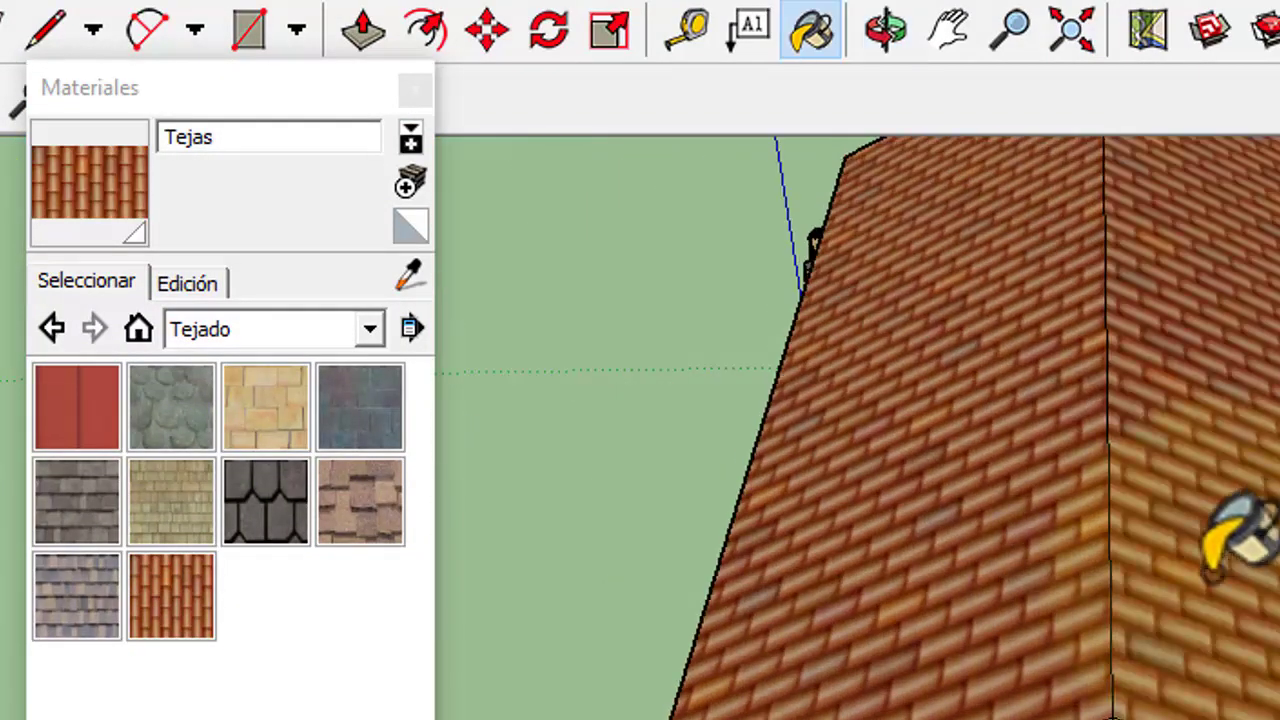
Repaint both roof slopes with the dark grey shingle texture
{"action": "left_click", "coordinate": [100, 520]}
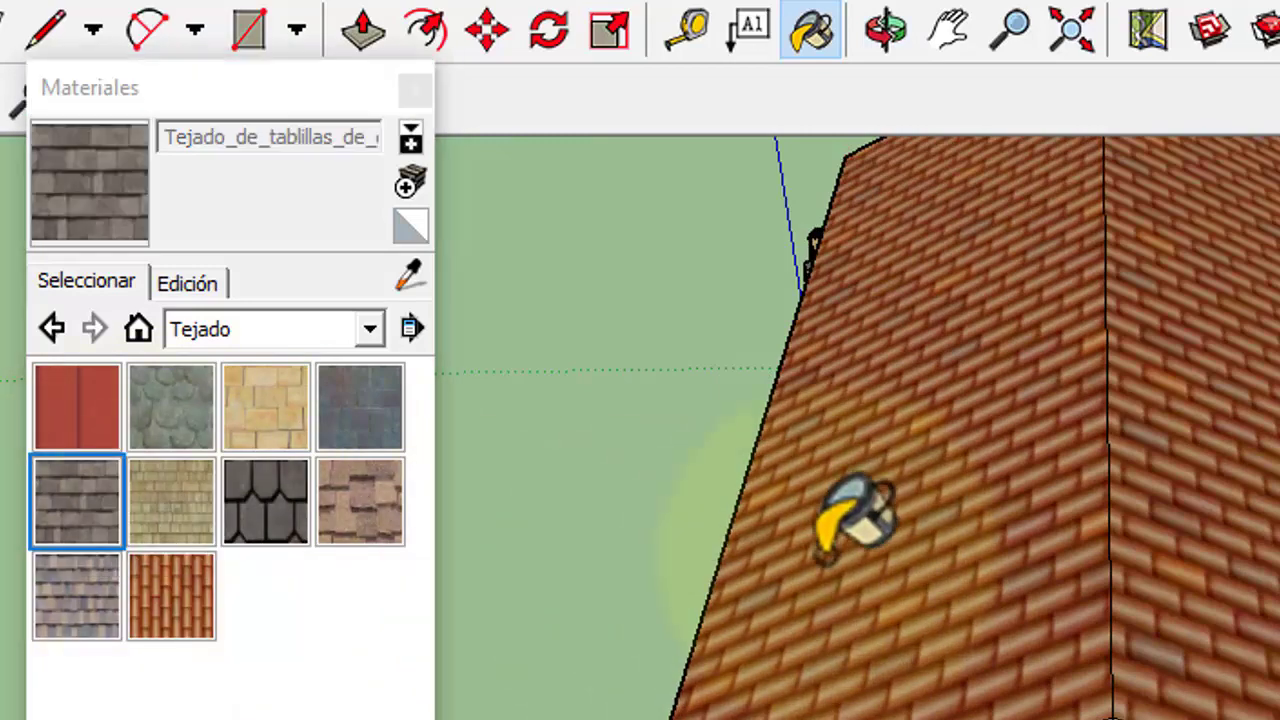
{"action": "left_click", "coordinate": [848, 529]}
{"action": "left_click", "coordinate": [1255, 543]}
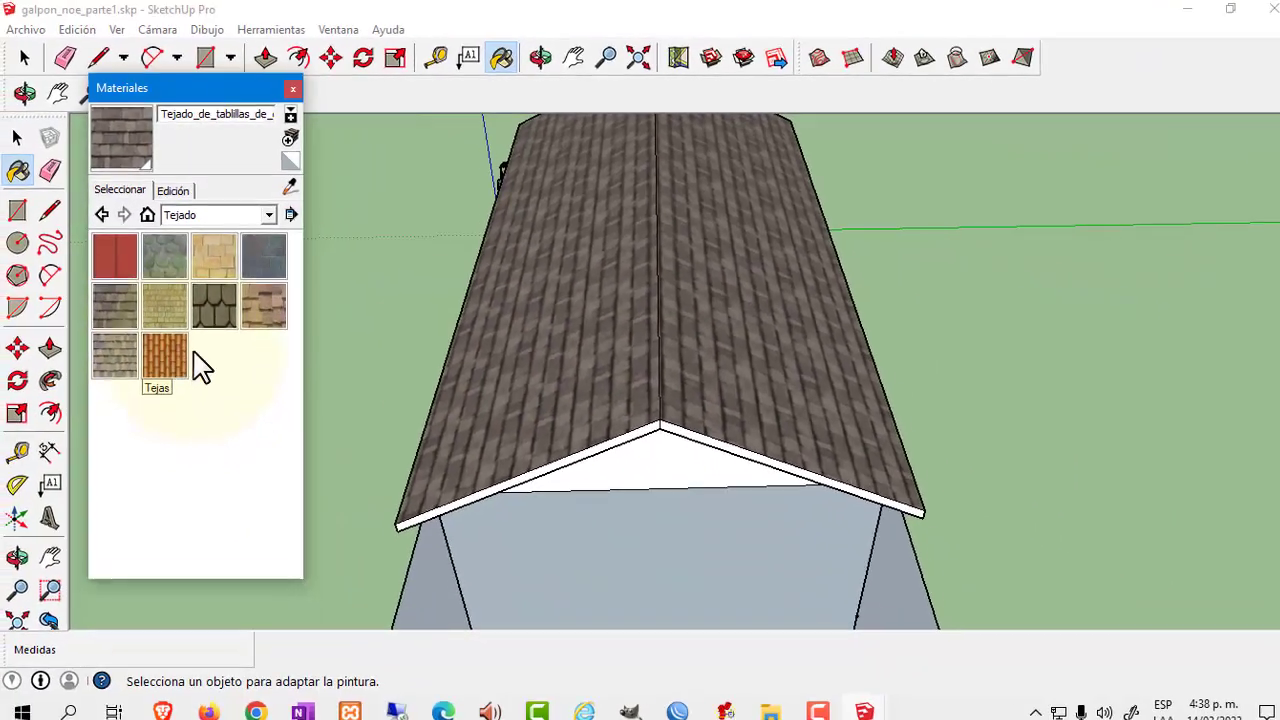
{"action": "left_click", "coordinate": [185, 515]}
{"action": "left_click", "coordinate": [832, 436]}
{"action": "left_click", "coordinate": [1191, 486]}
Orbit and zoom through the shed front and windows to inspect the chickens and feeders inside
{"action": "mouse_move", "coordinate": [632, 390]}
{"action": "middle_mouse_down"}
{"action": "mouse_move", "coordinate": [766, 320]}
{"action": "mouse_move", "coordinate": [606, 286]}
{"action": "mouse_move", "coordinate": [623, 277]}
{"action": "mouse_move", "coordinate": [715, 310]}
{"action": "middle_mouse_up"}
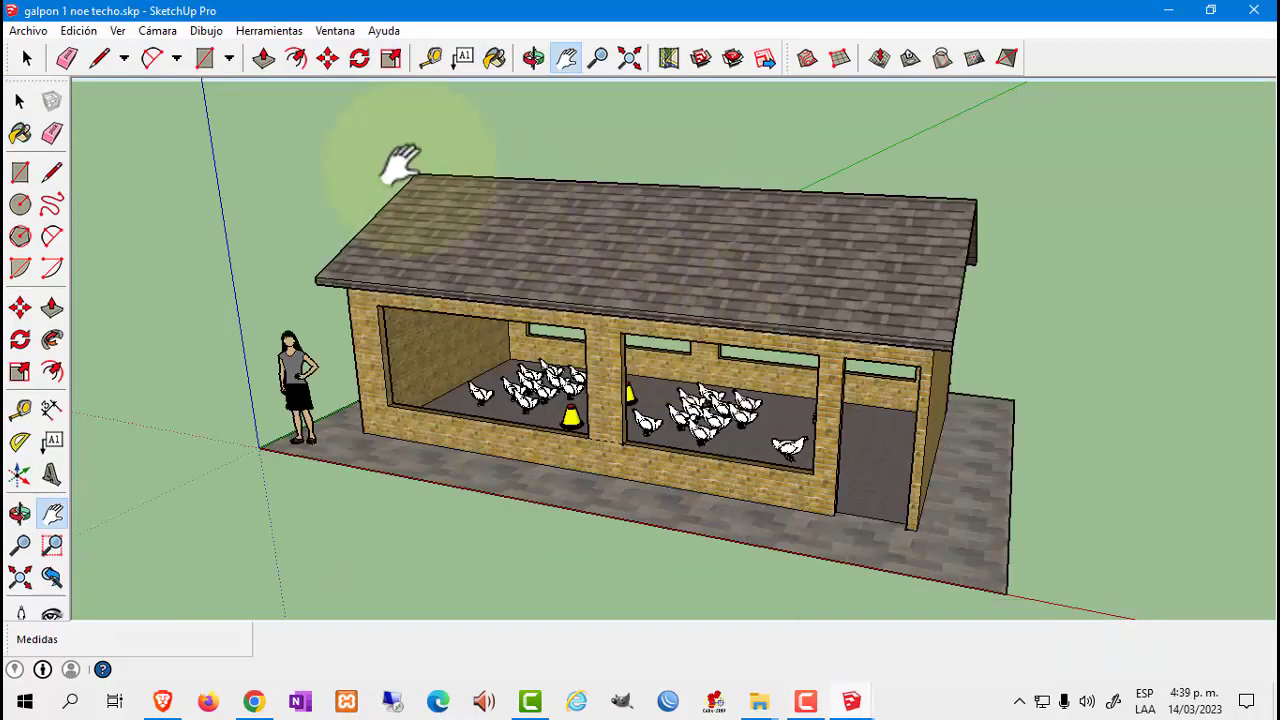
{"action": "mouse_move", "coordinate": [497, 313]}
{"action": "middle_mouse_down"}
{"action": "mouse_move", "coordinate": [412, 347]}
{"action": "mouse_move", "coordinate": [470, 368]}
{"action": "mouse_move", "coordinate": [480, 323]}
{"action": "middle_mouse_up"}
{"action": "scroll", "coordinate": [571, 400], "scroll_direction": "up", "scroll_amount": 2}
{"action": "middle_click_drag", "start_coordinate": [571, 400], "coordinate": [629, 486]}
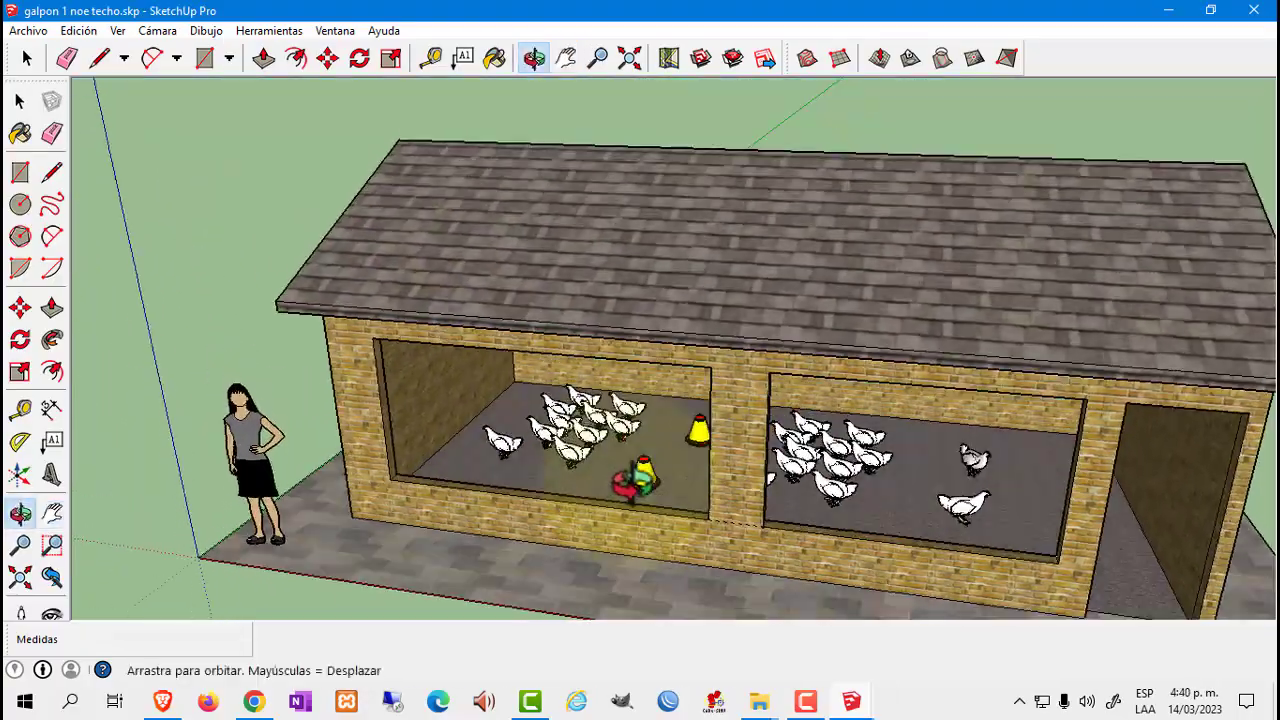
{"action": "scroll", "coordinate": [843, 518], "scroll_direction": "up", "scroll_amount": 2}
{"action": "mouse_move", "coordinate": [843, 518]}
{"action": "middle_mouse_down"}
{"action": "mouse_move", "coordinate": [706, 434]}
{"action": "mouse_move", "coordinate": [697, 409]}
{"action": "middle_mouse_up"}
{"action": "scroll", "coordinate": [771, 429], "scroll_direction": "up", "scroll_amount": 3}
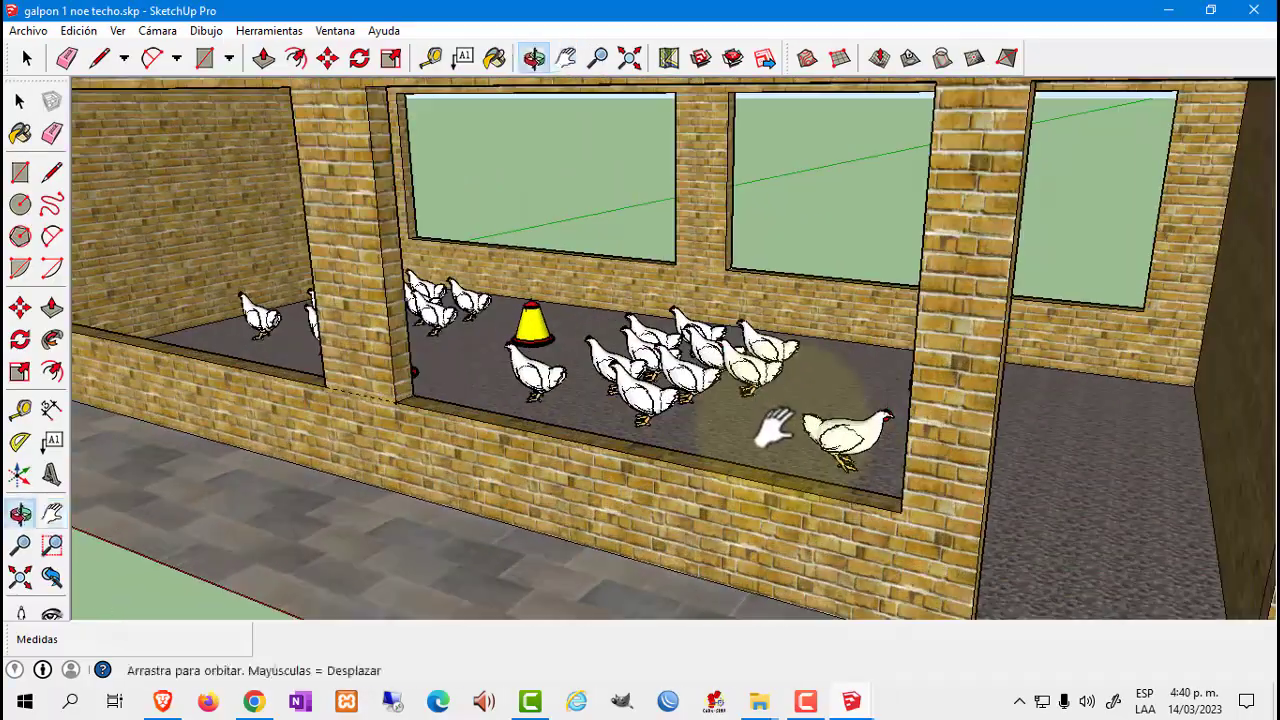
{"action": "mouse_move", "coordinate": [771, 429]}
{"action": "middle_mouse_down"}
{"action": "mouse_move", "coordinate": [862, 452]}
{"action": "mouse_move", "coordinate": [634, 394]}
{"action": "mouse_move", "coordinate": [523, 429]}
{"action": "mouse_move", "coordinate": [455, 410]}
{"action": "mouse_move", "coordinate": [371, 277]}
{"action": "mouse_move", "coordinate": [657, 320]}
{"action": "mouse_move", "coordinate": [806, 407]}
{"action": "mouse_move", "coordinate": [623, 434]}
{"action": "mouse_move", "coordinate": [809, 543]}
{"action": "mouse_move", "coordinate": [766, 594]}
{"action": "mouse_move", "coordinate": [685, 560]}
{"action": "middle_mouse_up"}
{"action": "scroll", "coordinate": [862, 452], "scroll_direction": "down", "scroll_amount": 5}
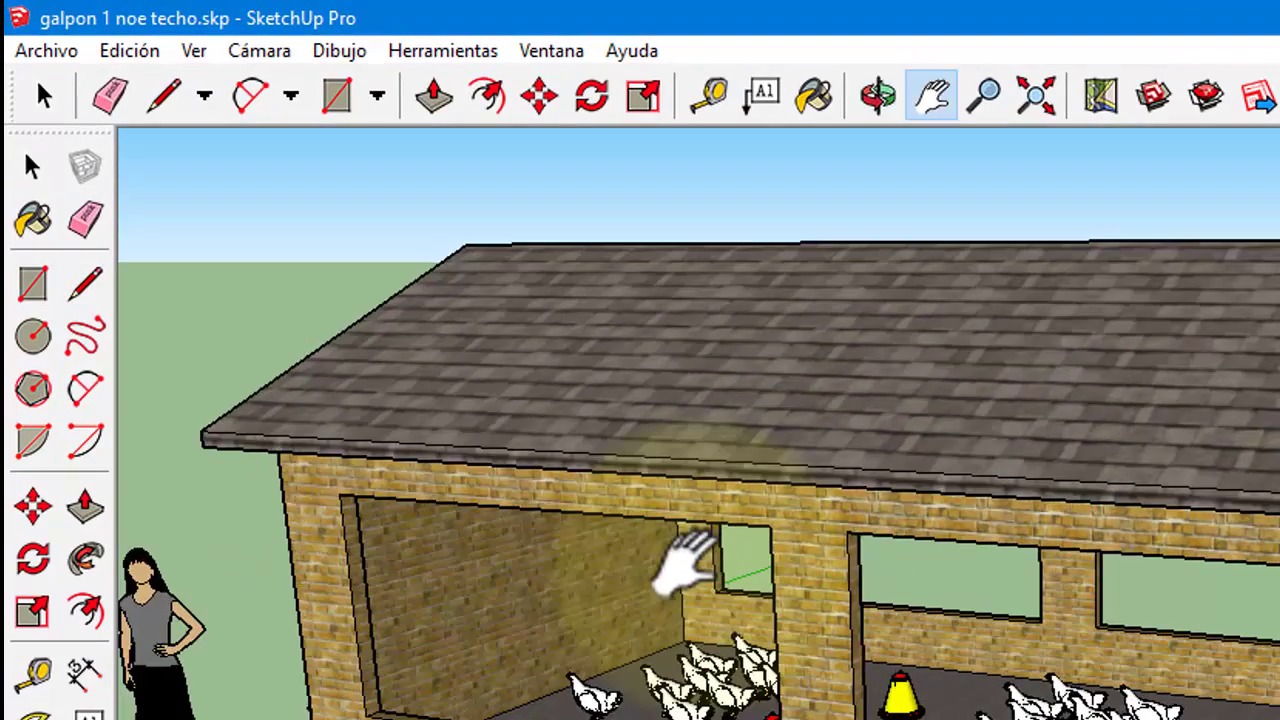
Enable and dock the Cámara toolbar, then use Zoom Extents to fit the whole shed
{"action": "left_click", "coordinate": [196, 54]}
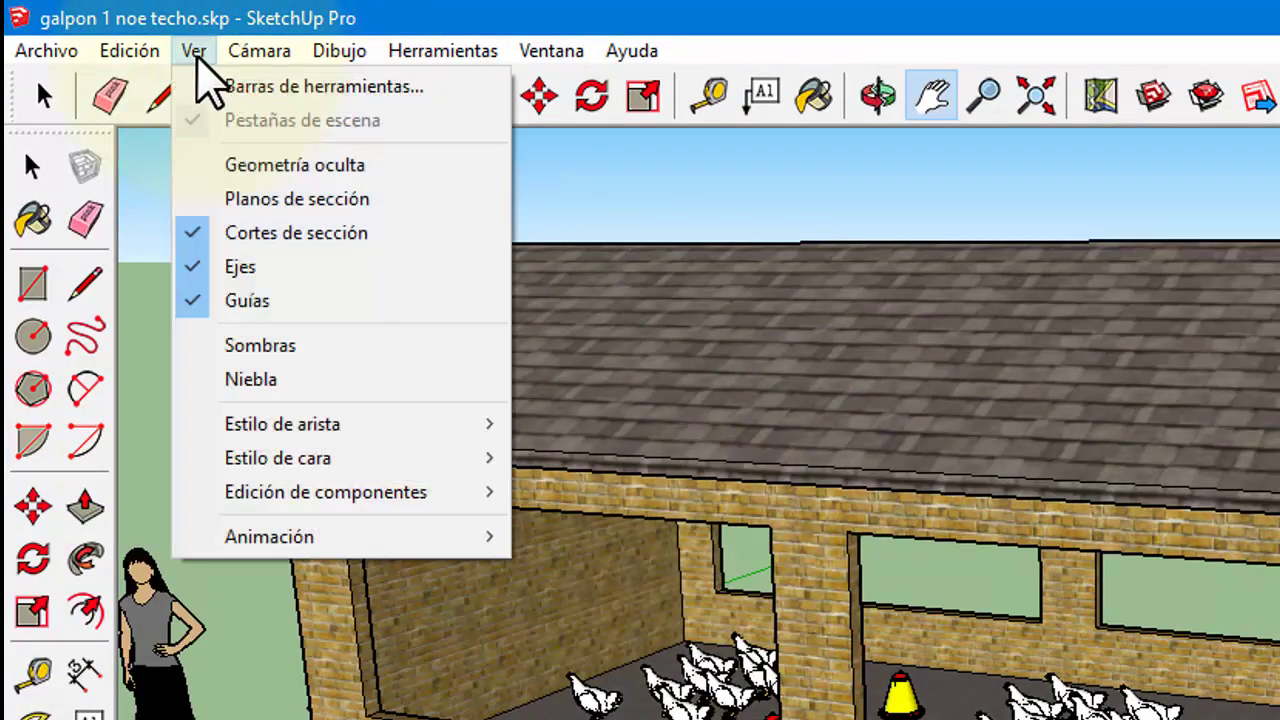
{"action": "left_click", "coordinate": [229, 92]}
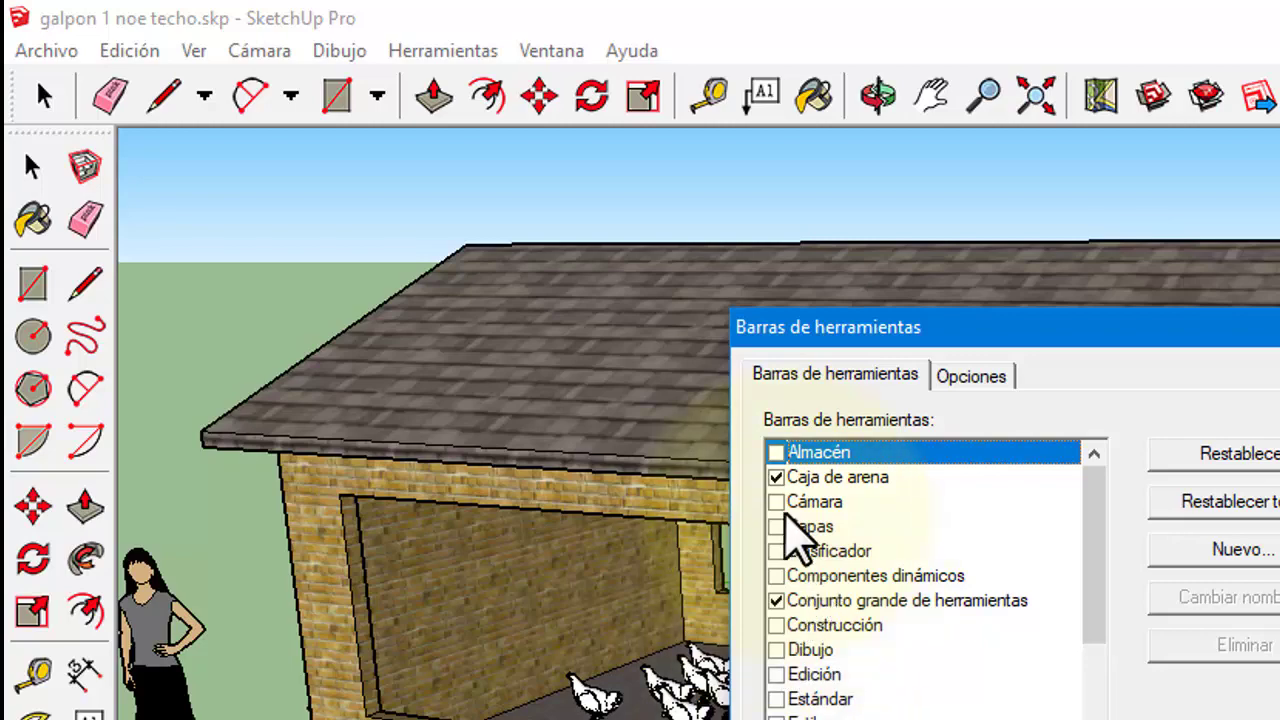
{"action": "left_click", "coordinate": [779, 503]}
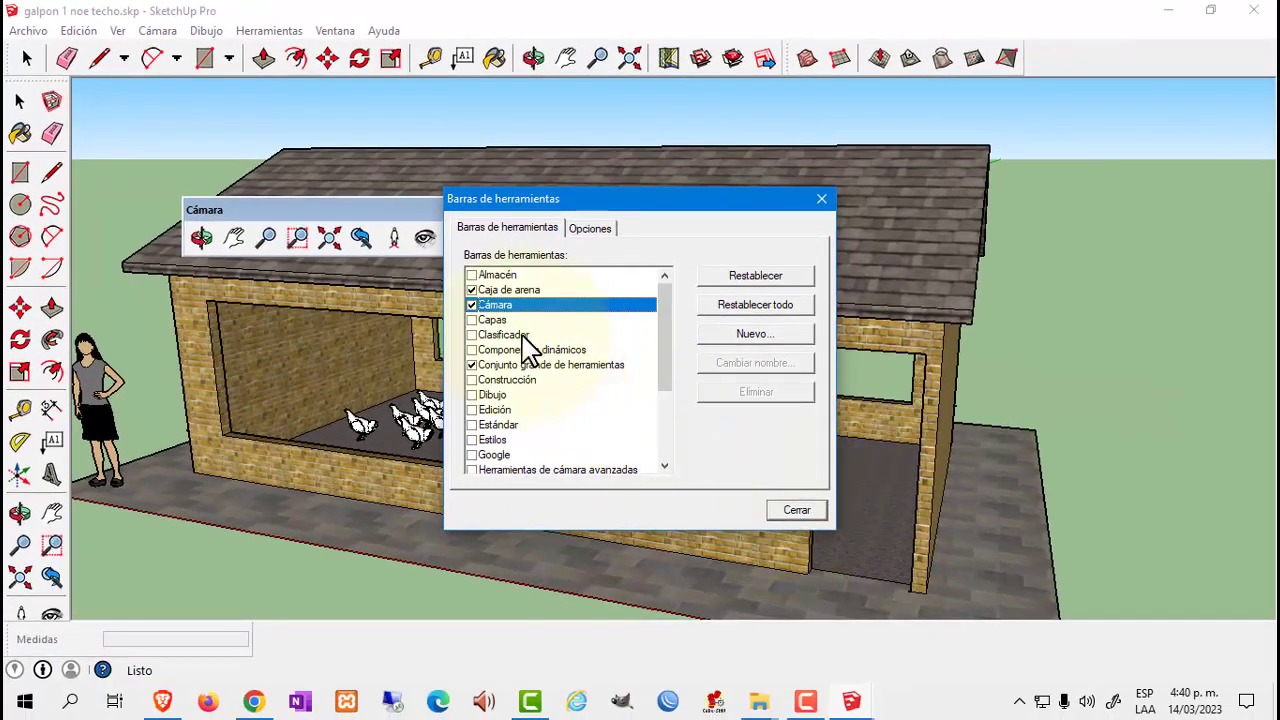
{"action": "left_click", "coordinate": [472, 305]}
{"action": "left_click", "coordinate": [472, 305]}
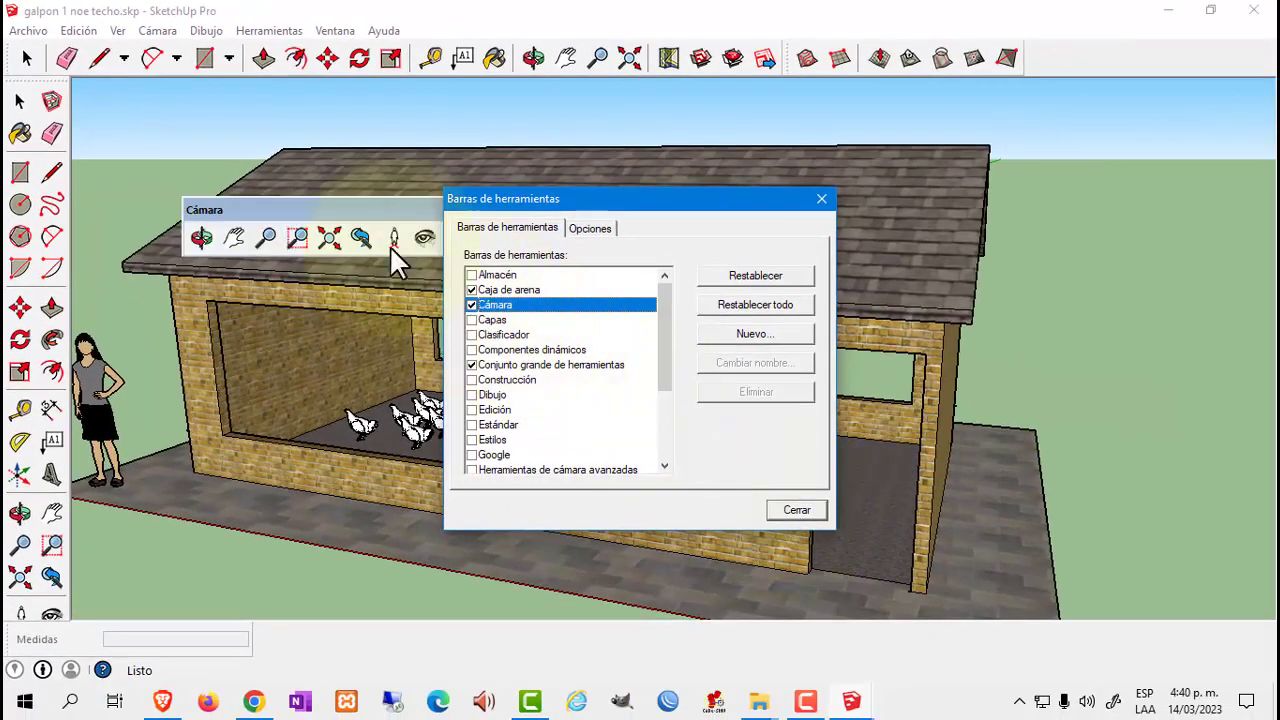
{"action": "left_click", "coordinate": [822, 200]}
{"action": "left_click_drag", "start_coordinate": [366, 207], "coordinate": [263, 62]}
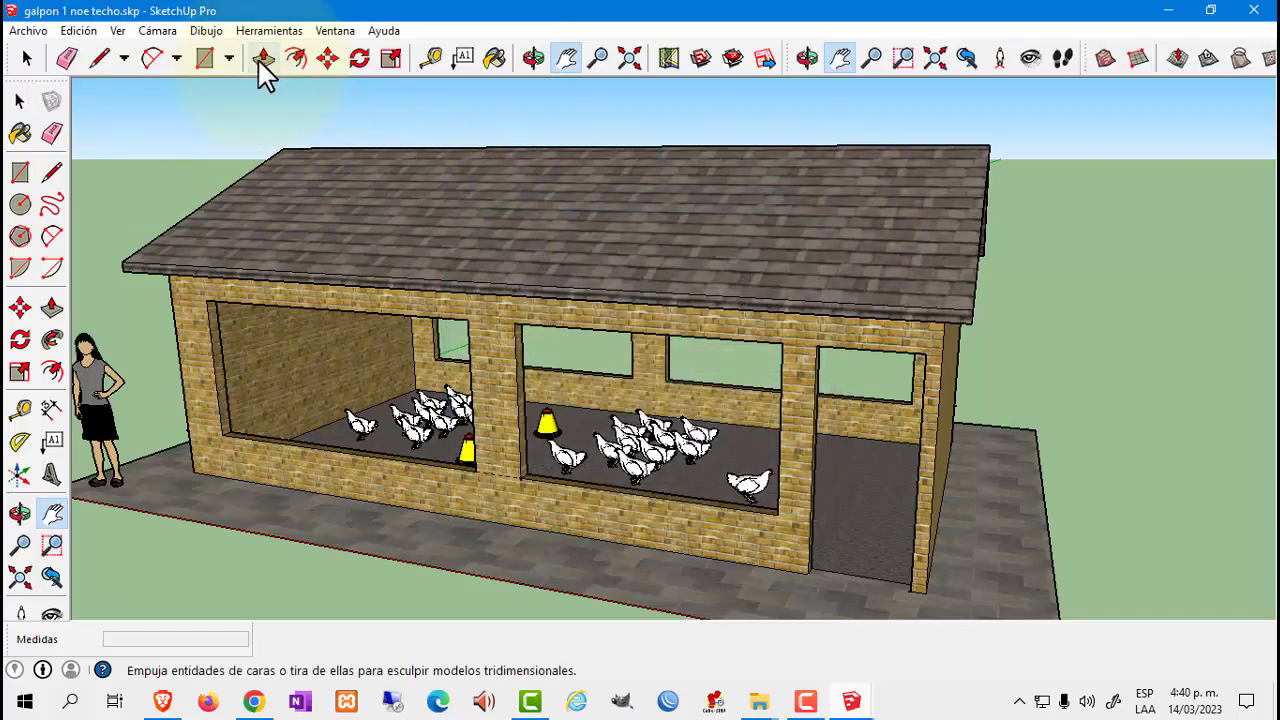
{"action": "left_click", "coordinate": [934, 60]}
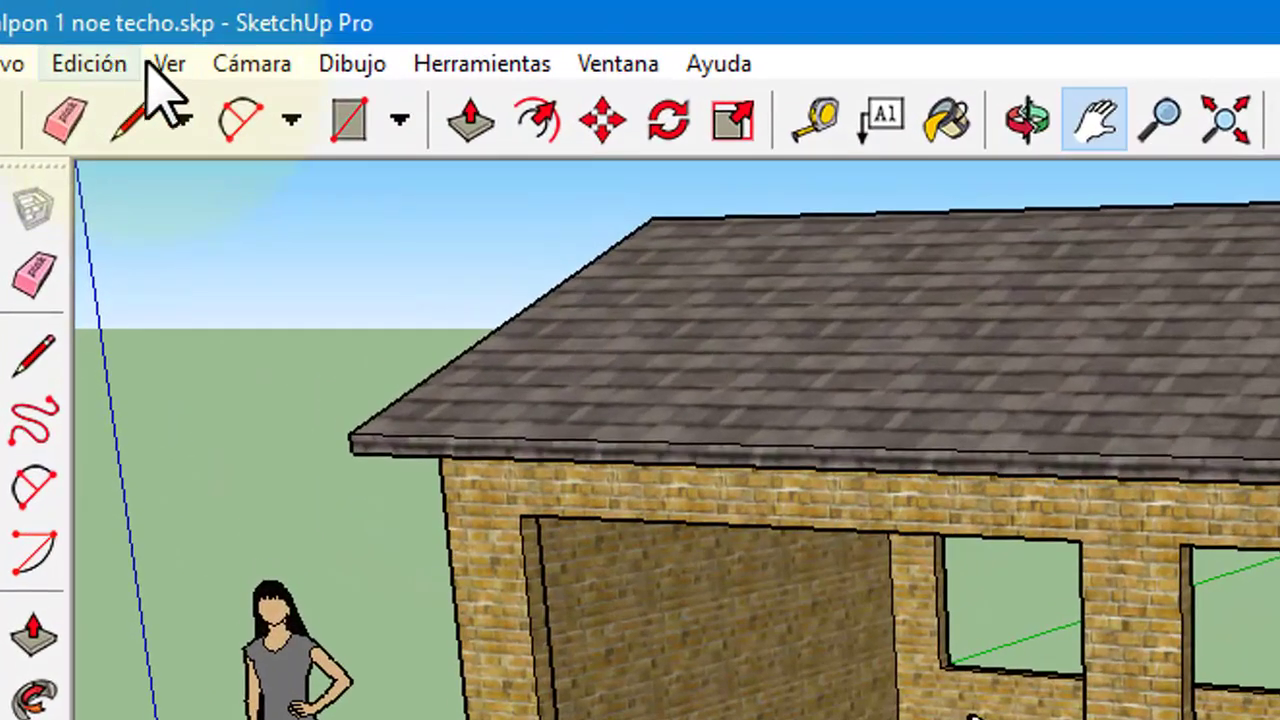
Save the exterior view as Escena 1 and a closer corner view as Escena 2
{"action": "left_click", "coordinate": [163, 63]}
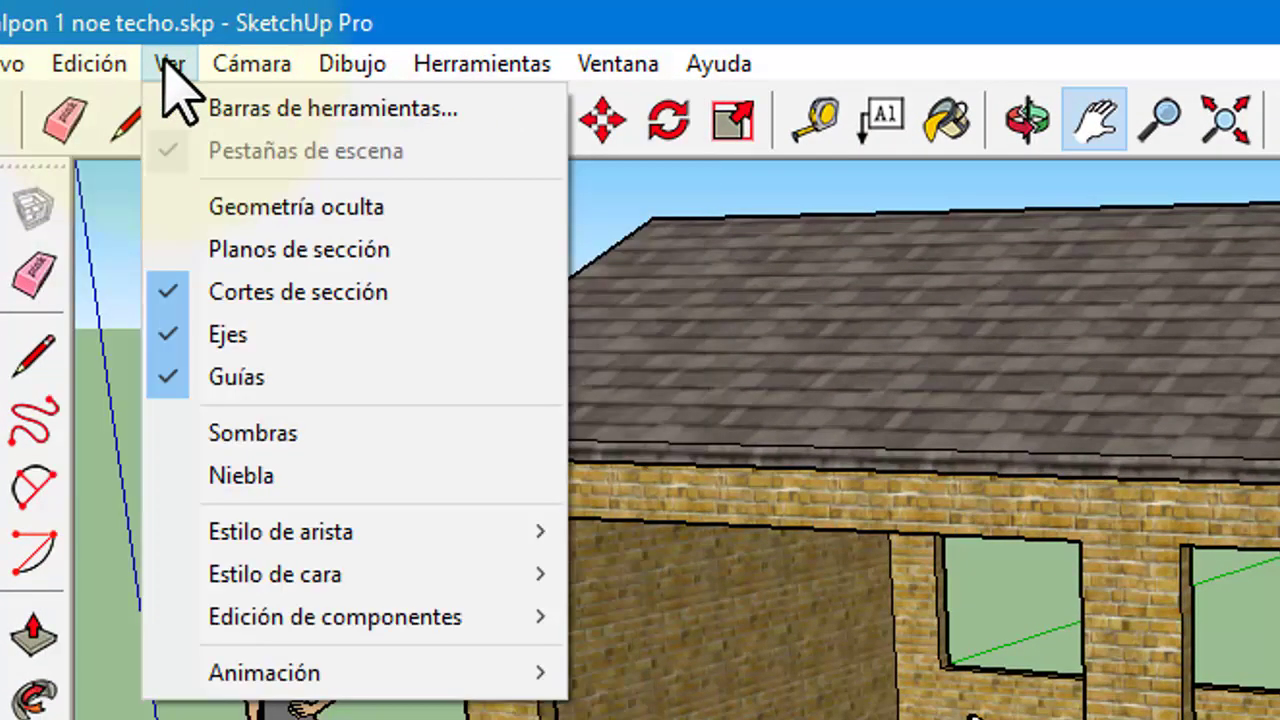
{"action": "mouse_move", "coordinate": [212, 539]}
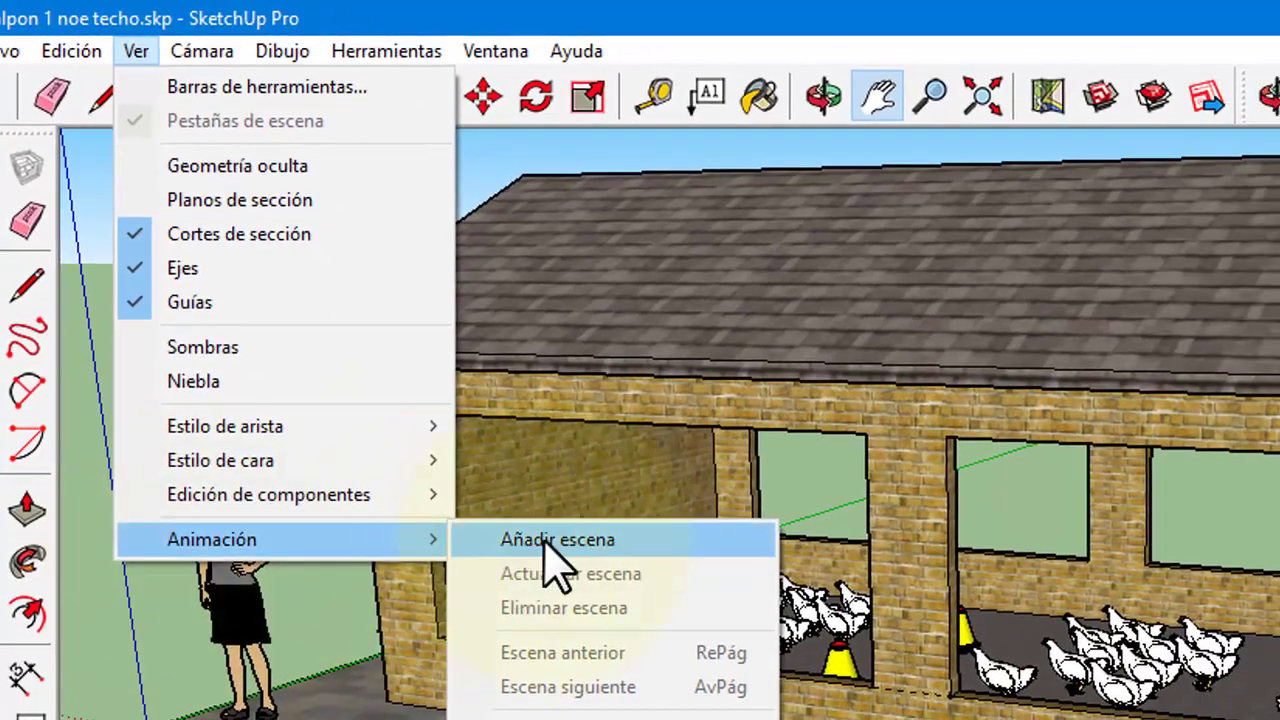
{"action": "left_click", "coordinate": [547, 540]}
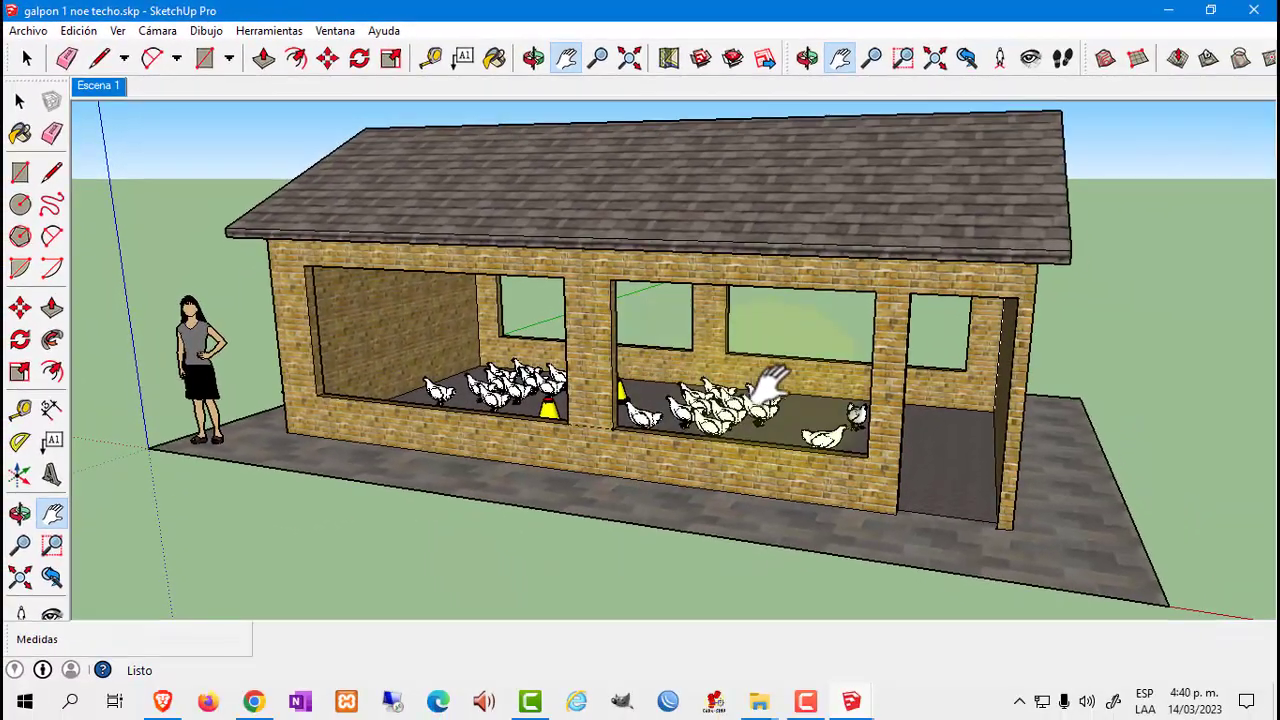
{"action": "scroll", "coordinate": [925, 452], "scroll_direction": "up", "scroll_amount": 3}
{"action": "mouse_move", "coordinate": [928, 448]}
{"action": "middle_mouse_down"}
{"action": "mouse_move", "coordinate": [829, 543]}
{"action": "mouse_move", "coordinate": [820, 457]}
{"action": "mouse_move", "coordinate": [757, 449]}
{"action": "middle_mouse_up"}
{"action": "key", "text": "shift"}
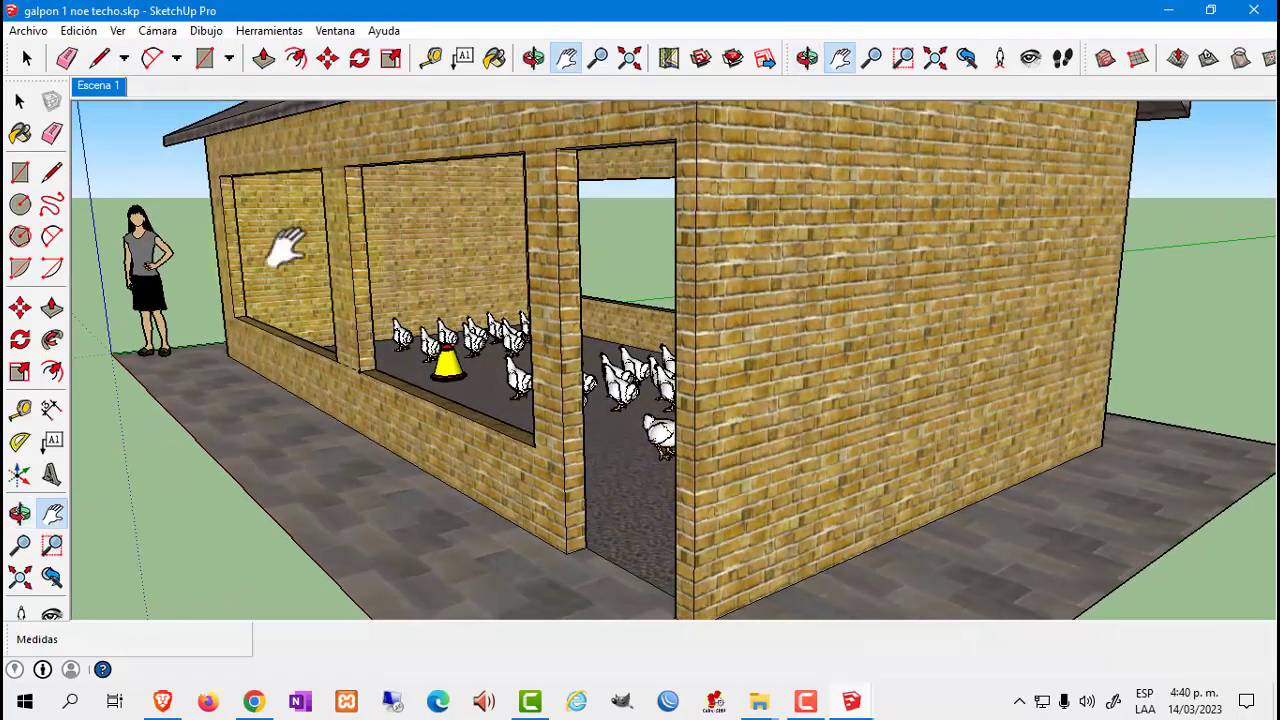
{"action": "left_click", "coordinate": [110, 31]}
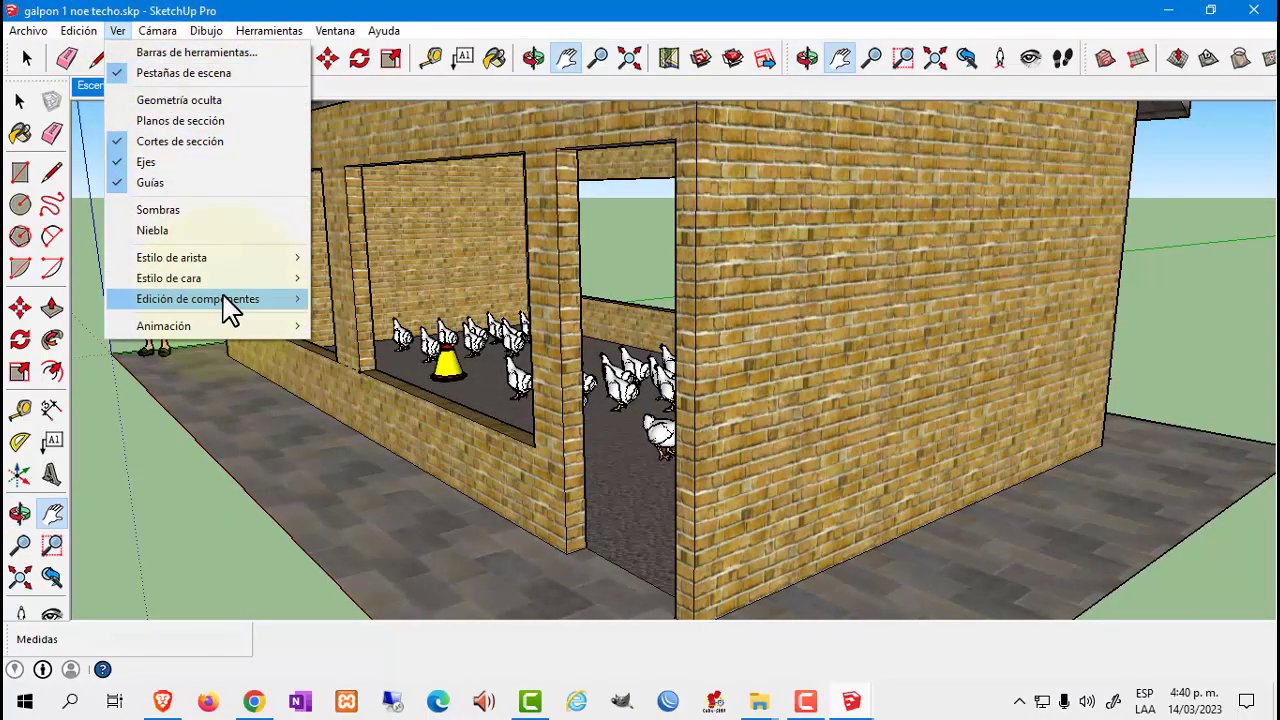
{"action": "mouse_move", "coordinate": [200, 326]}
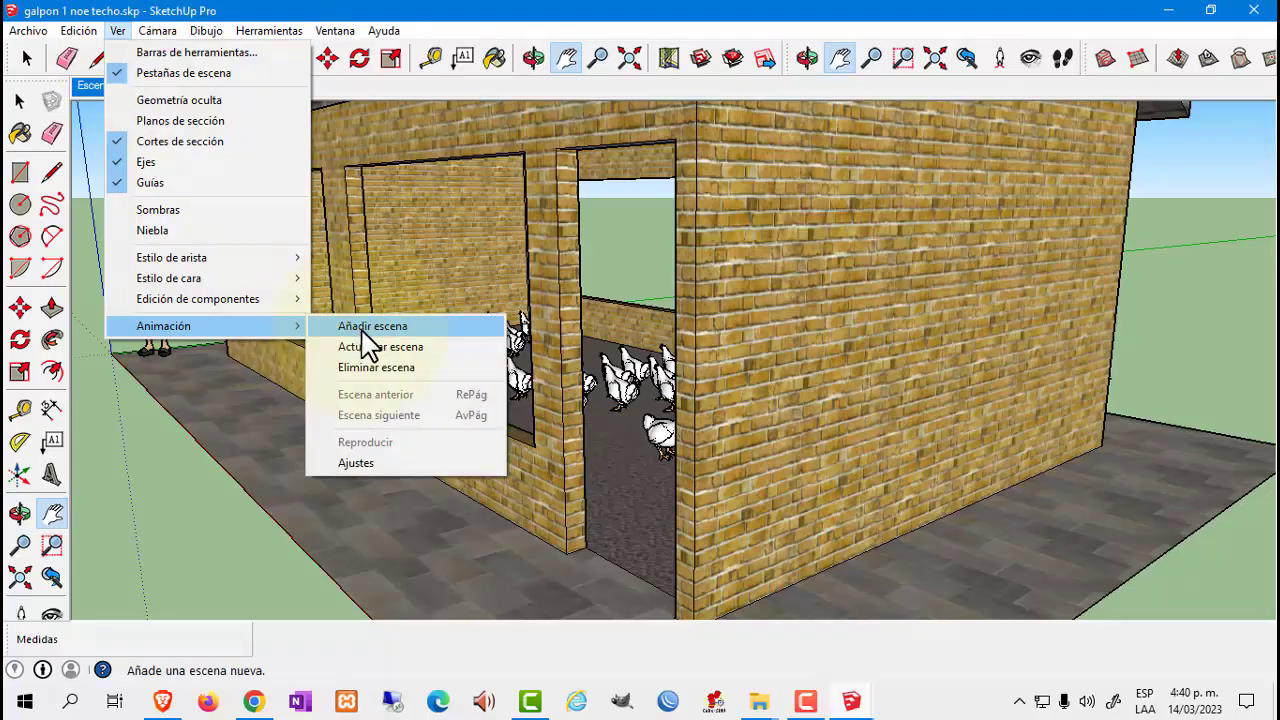
{"action": "left_click", "coordinate": [368, 327]}
Move in close among the chickens and save that view as Escena 3
{"action": "scroll", "coordinate": [500, 380], "scroll_direction": "up", "scroll_amount": 5}
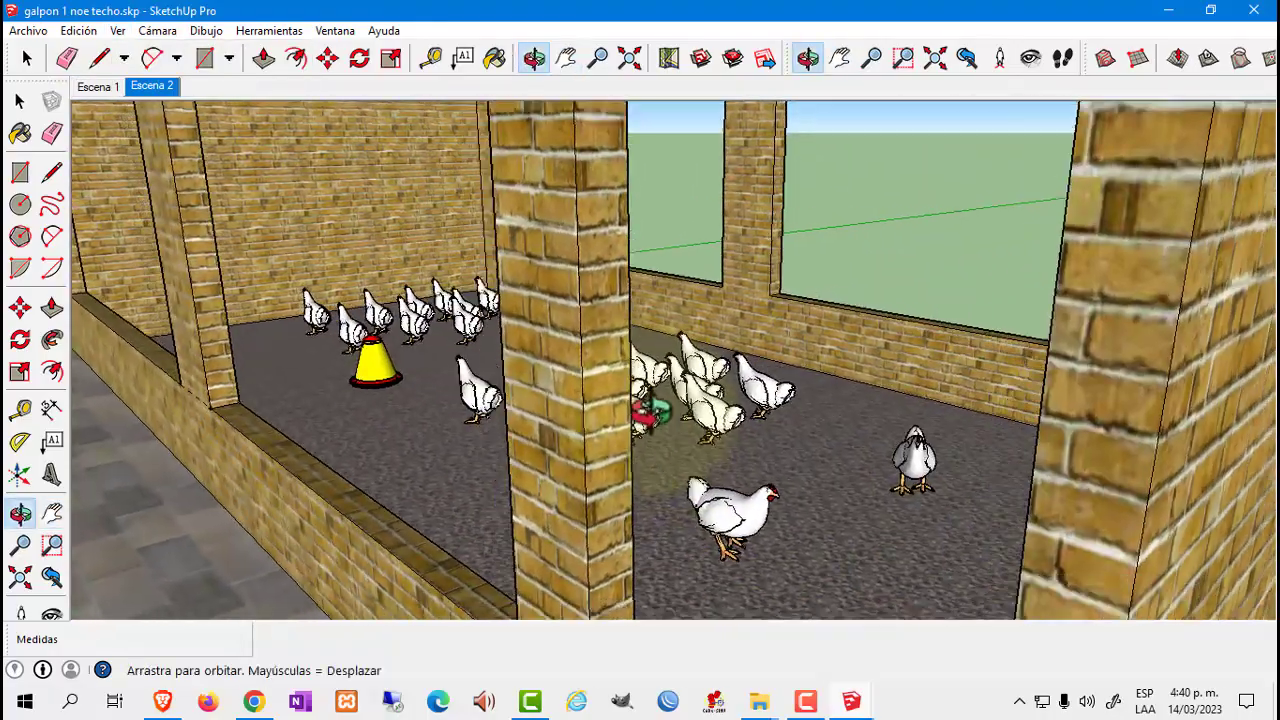
{"action": "mouse_move", "coordinate": [500, 380]}
{"action": "middle_mouse_down"}
{"action": "mouse_move", "coordinate": [692, 405]}
{"action": "mouse_move", "coordinate": [652, 393]}
{"action": "middle_mouse_up"}
{"action": "scroll", "coordinate": [692, 405], "scroll_direction": "up", "scroll_amount": 5}
{"action": "scroll", "coordinate": [652, 393], "scroll_direction": "down", "scroll_amount": 2}
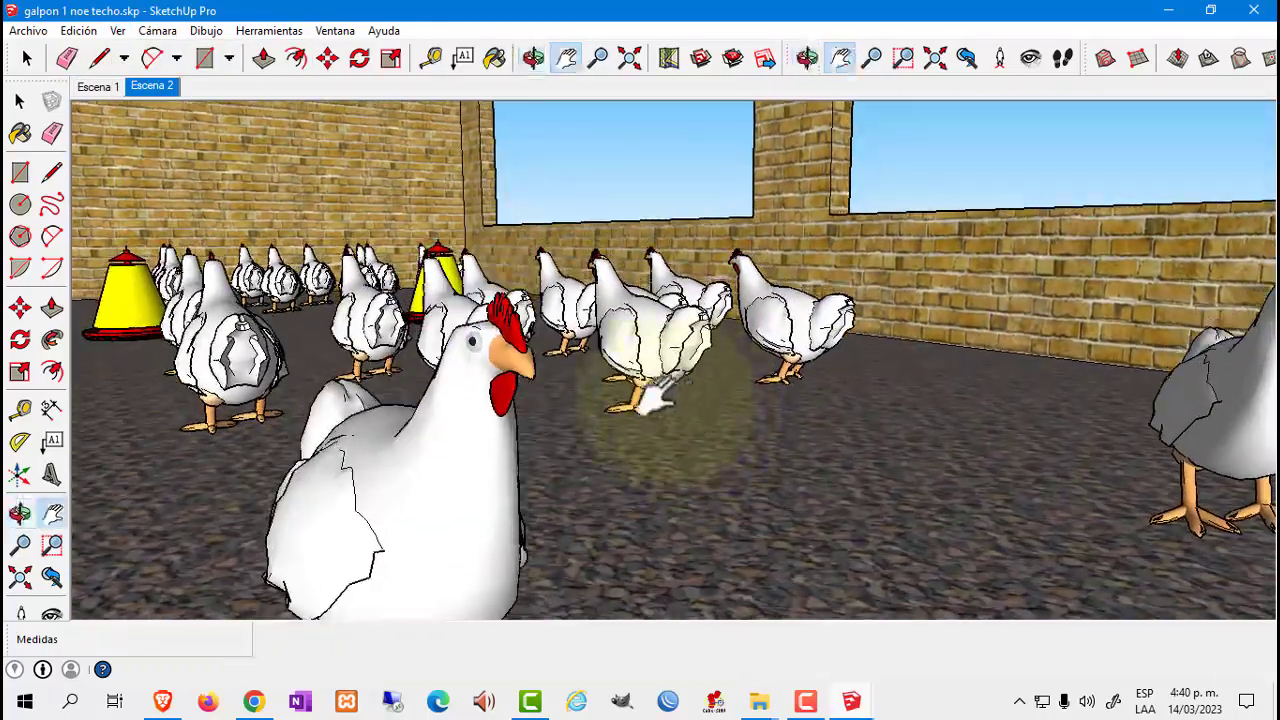
{"action": "left_click", "coordinate": [118, 31]}
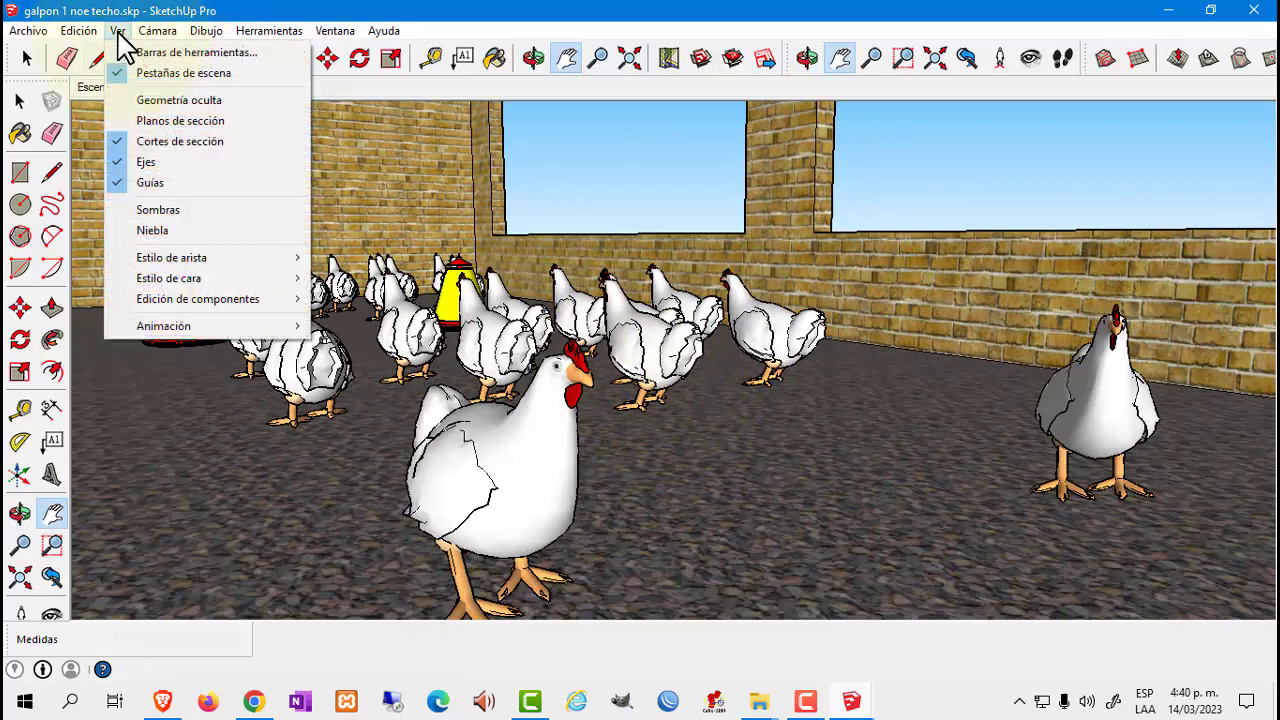
{"action": "mouse_move", "coordinate": [164, 326]}
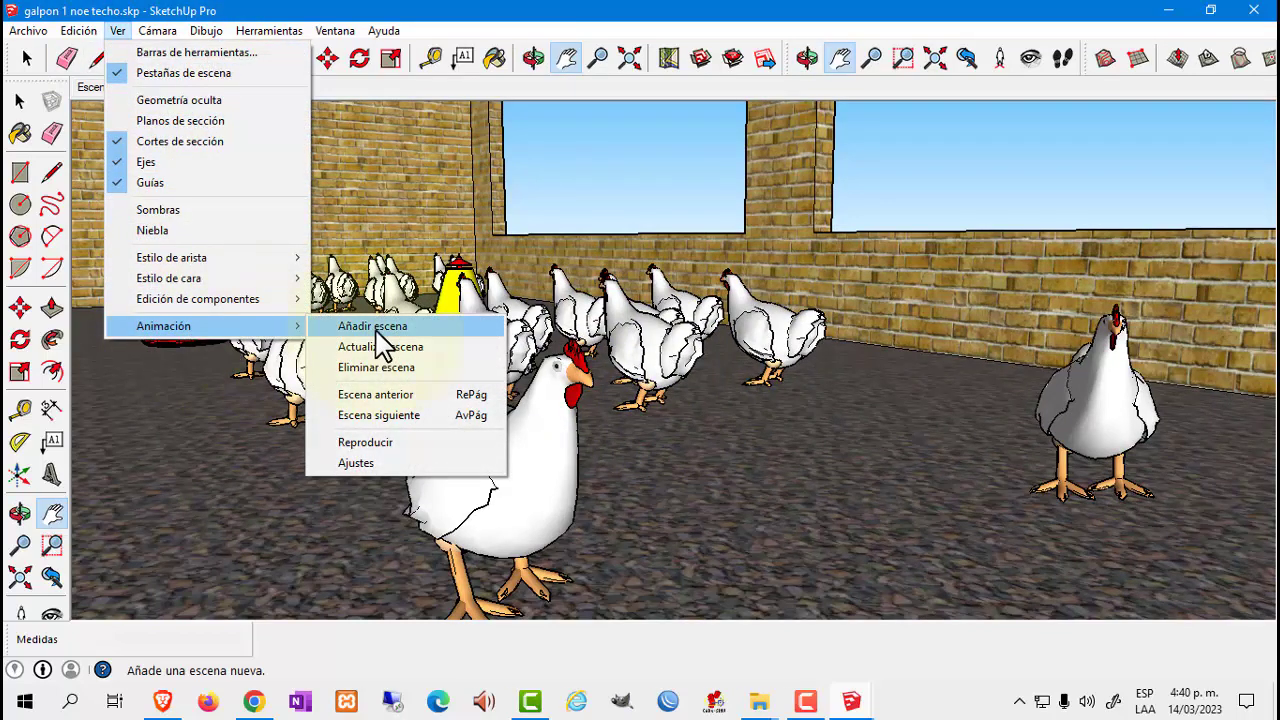
{"action": "left_click", "coordinate": [376, 328]}
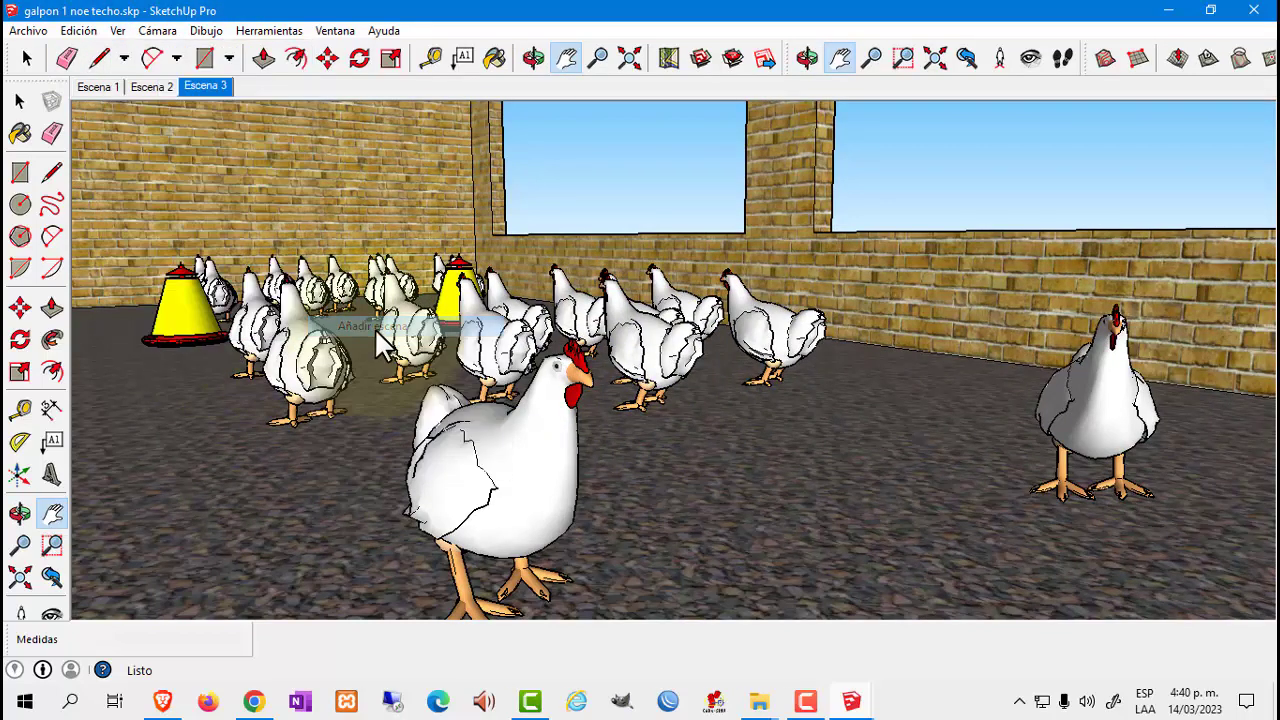
Preview Escena 1, Escena 2 and Escena 3 in turn
{"action": "left_click", "coordinate": [105, 87]}
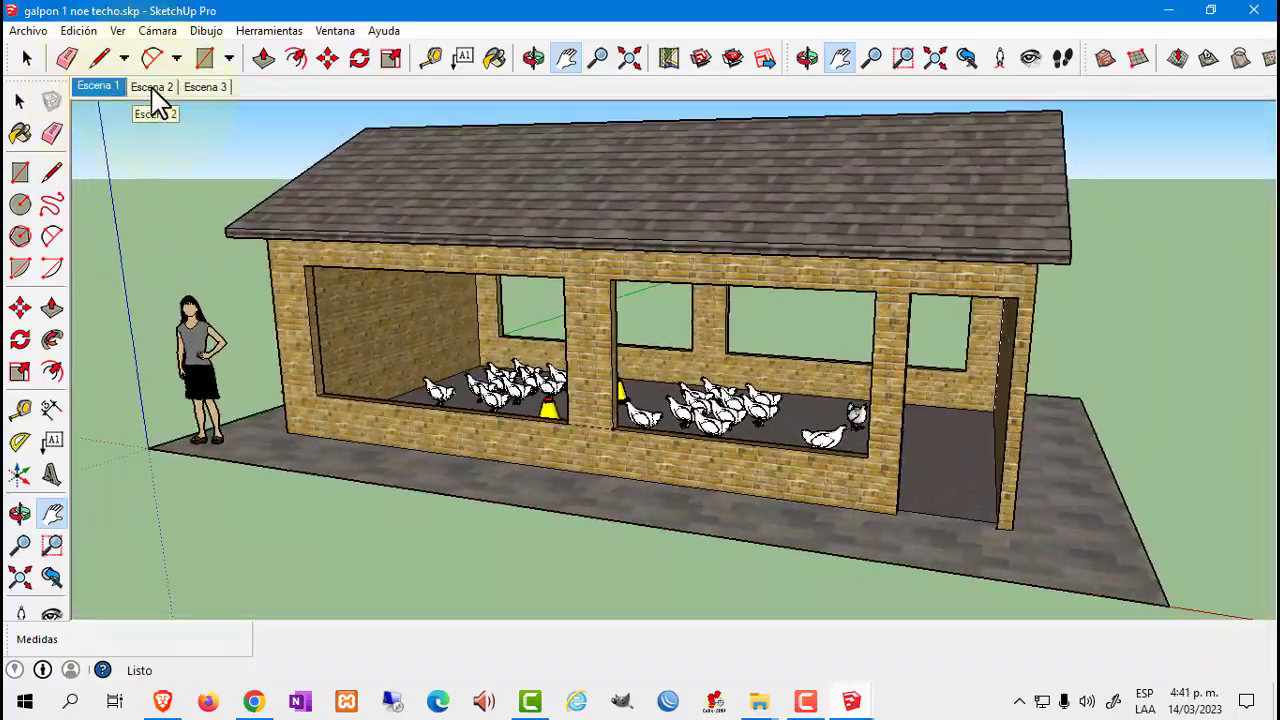
{"action": "left_click", "coordinate": [153, 87]}
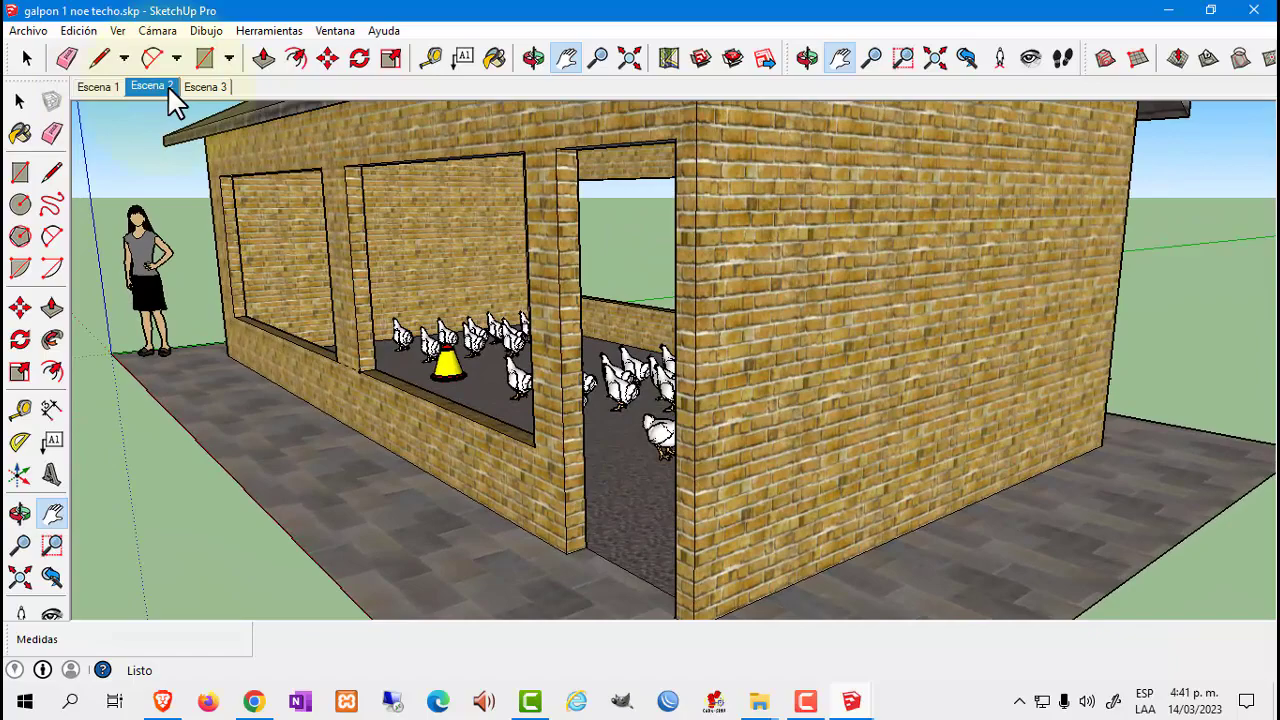
{"action": "left_click", "coordinate": [192, 87]}
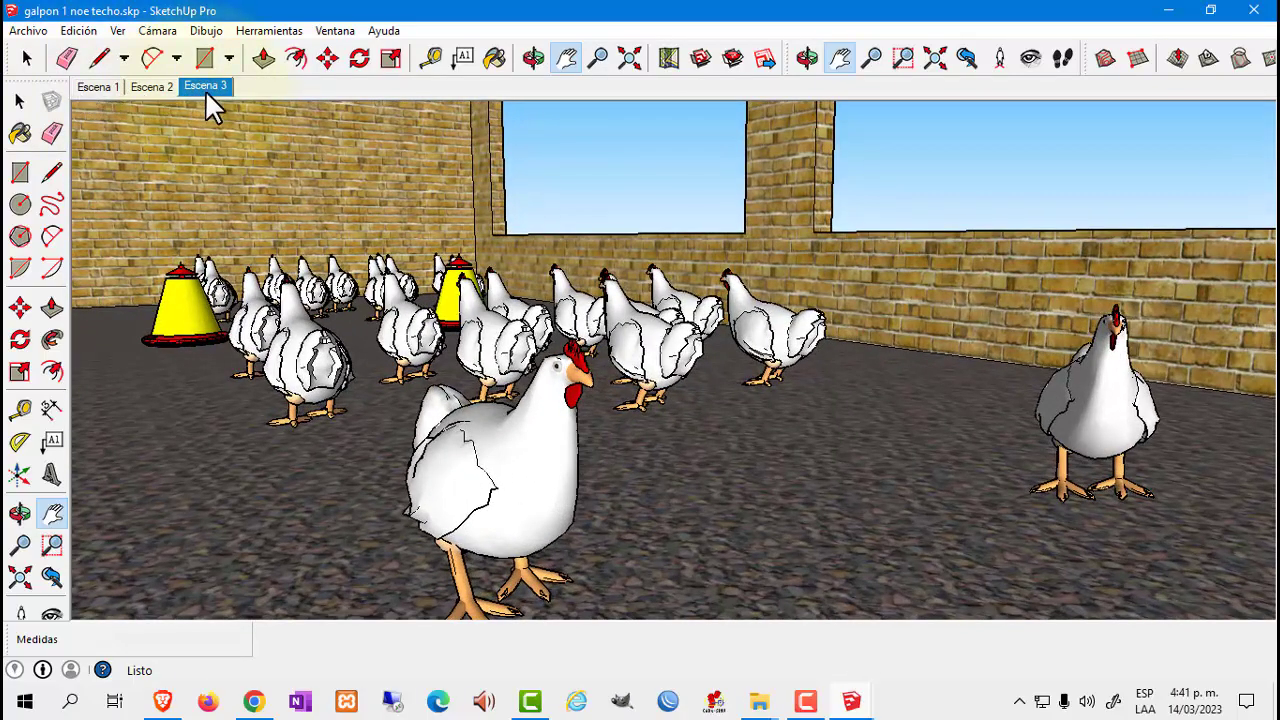
Start an animation export from Archivo > Exportar > Animación
{"action": "left_click", "coordinate": [38, 38]}
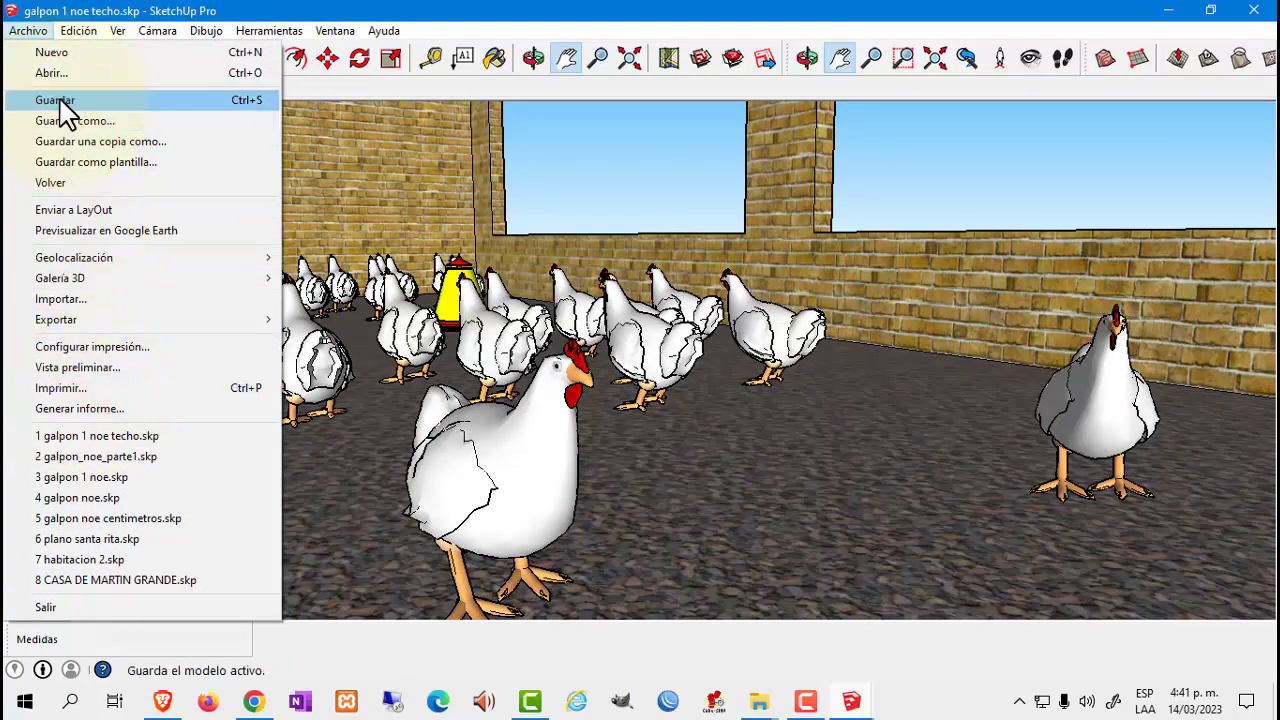
{"action": "left_click", "coordinate": [38, 40]}
{"action": "left_click", "coordinate": [34, 32]}
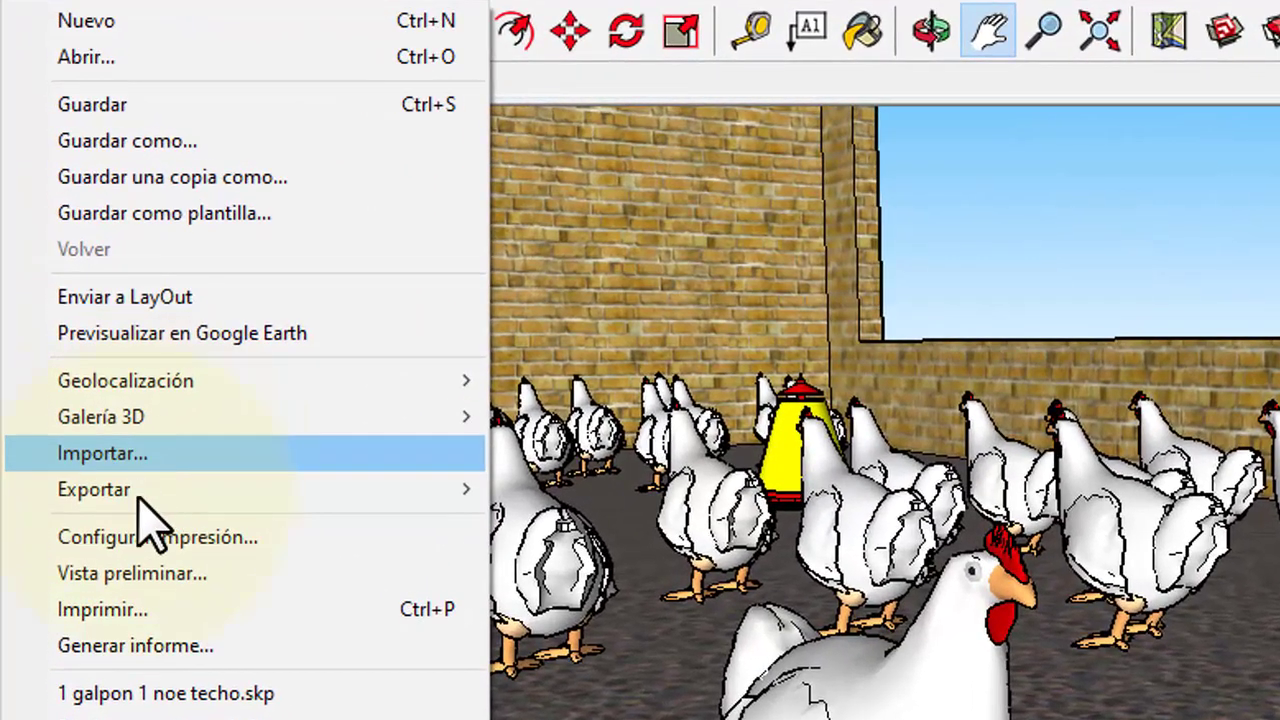
{"action": "mouse_move", "coordinate": [56, 319]}
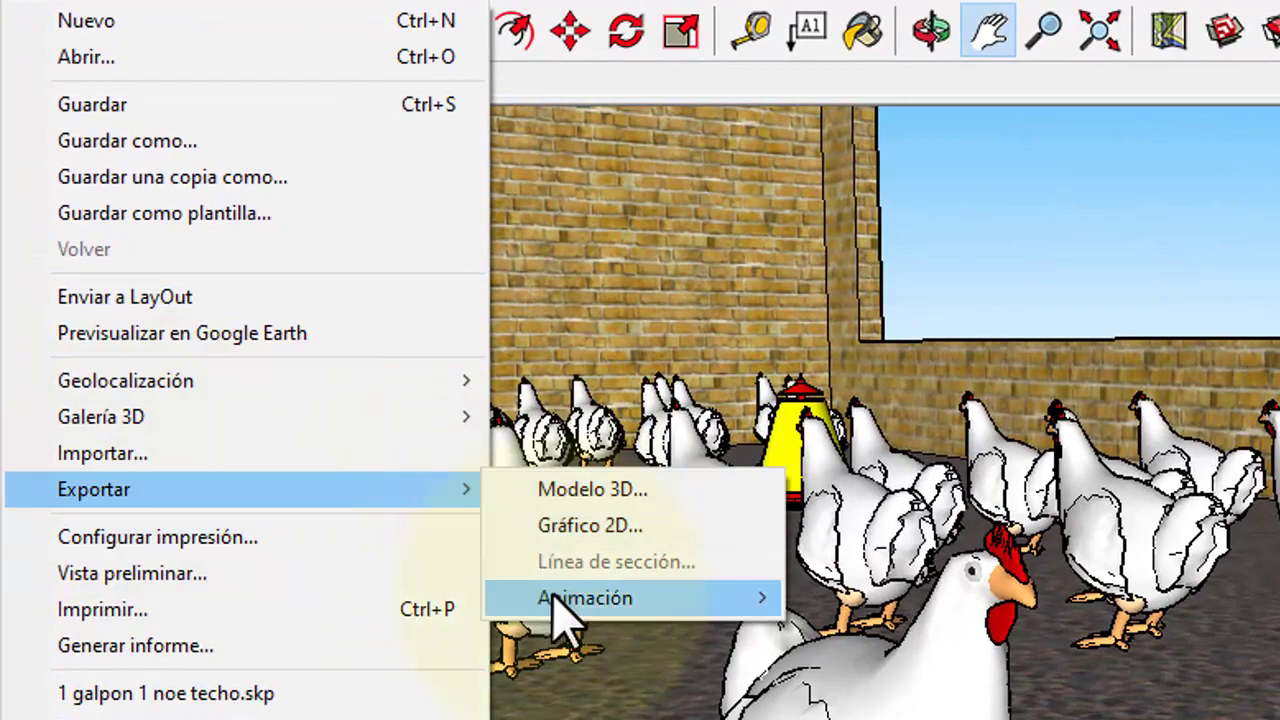
{"action": "mouse_move", "coordinate": [632, 597]}
{"action": "left_click", "coordinate": [877, 606]}
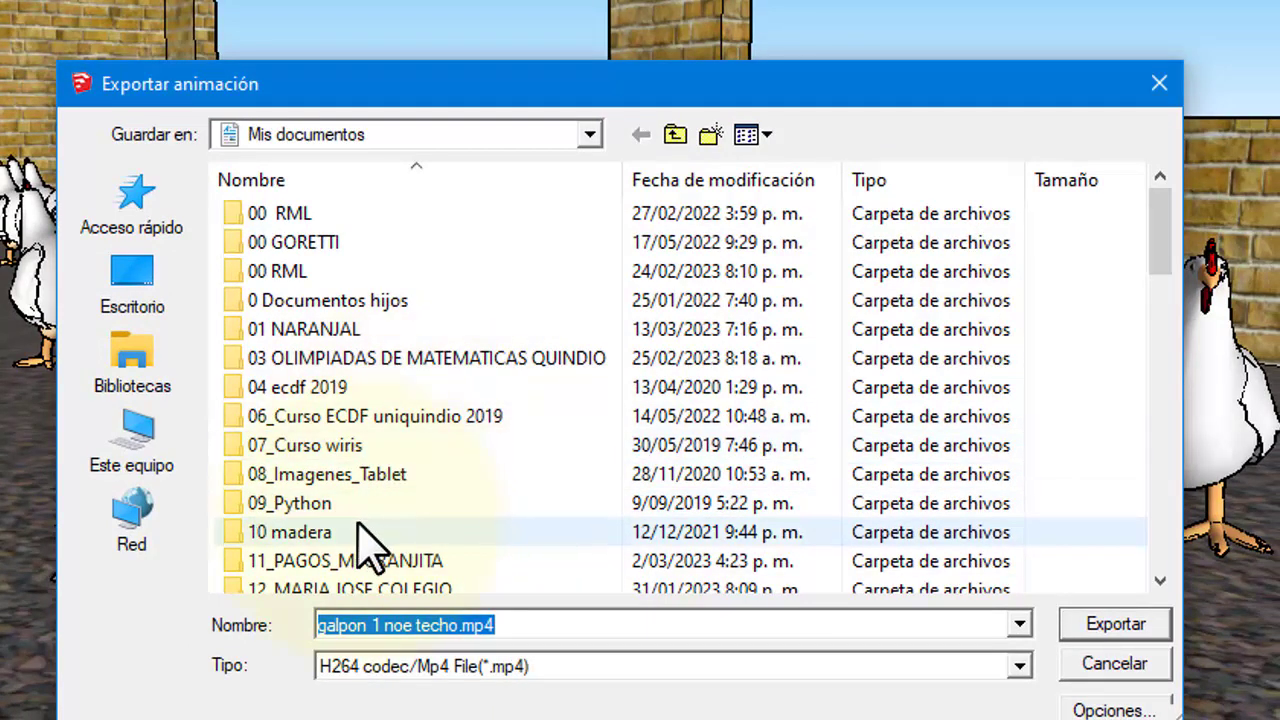
Choose 1_PLAN_DE_AULA_AGROMATICA\videos de apoyo as the destination for galpon 1 noe techo.mp4
{"action": "double_click", "coordinate": [342, 329]}
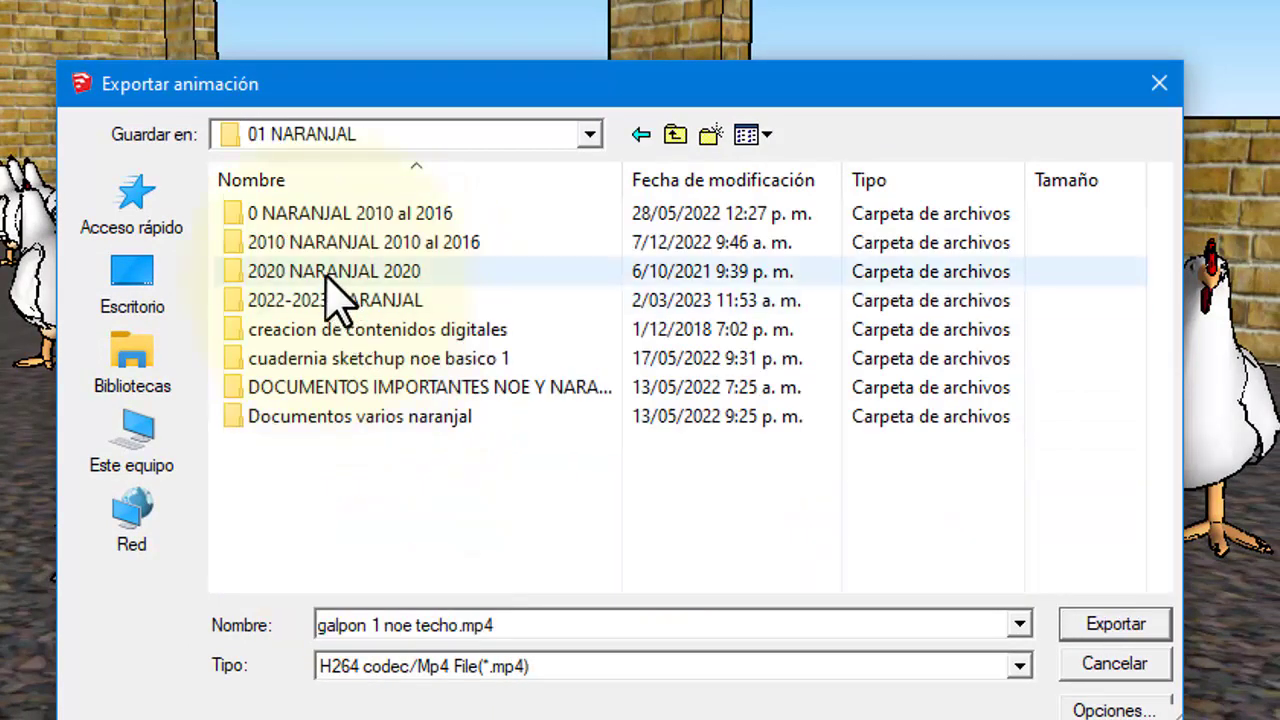
{"action": "double_click", "coordinate": [318, 300]}
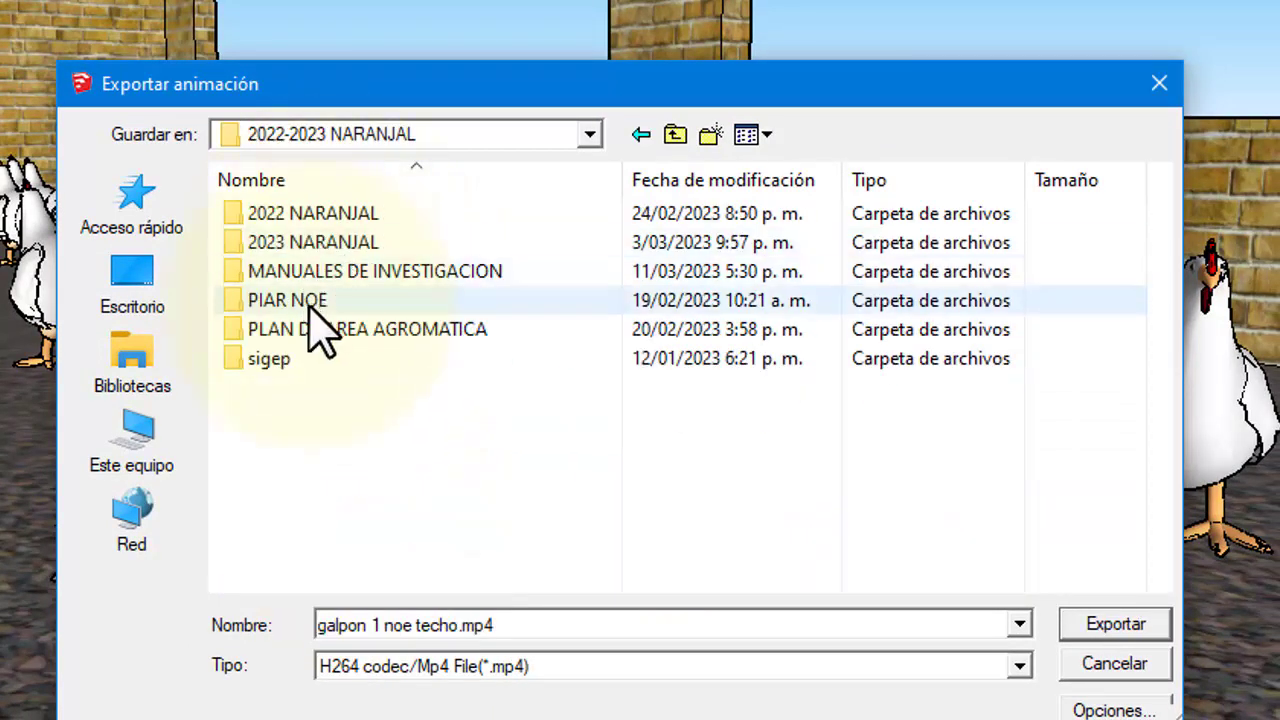
{"action": "double_click", "coordinate": [303, 333]}
{"action": "double_click", "coordinate": [306, 216]}
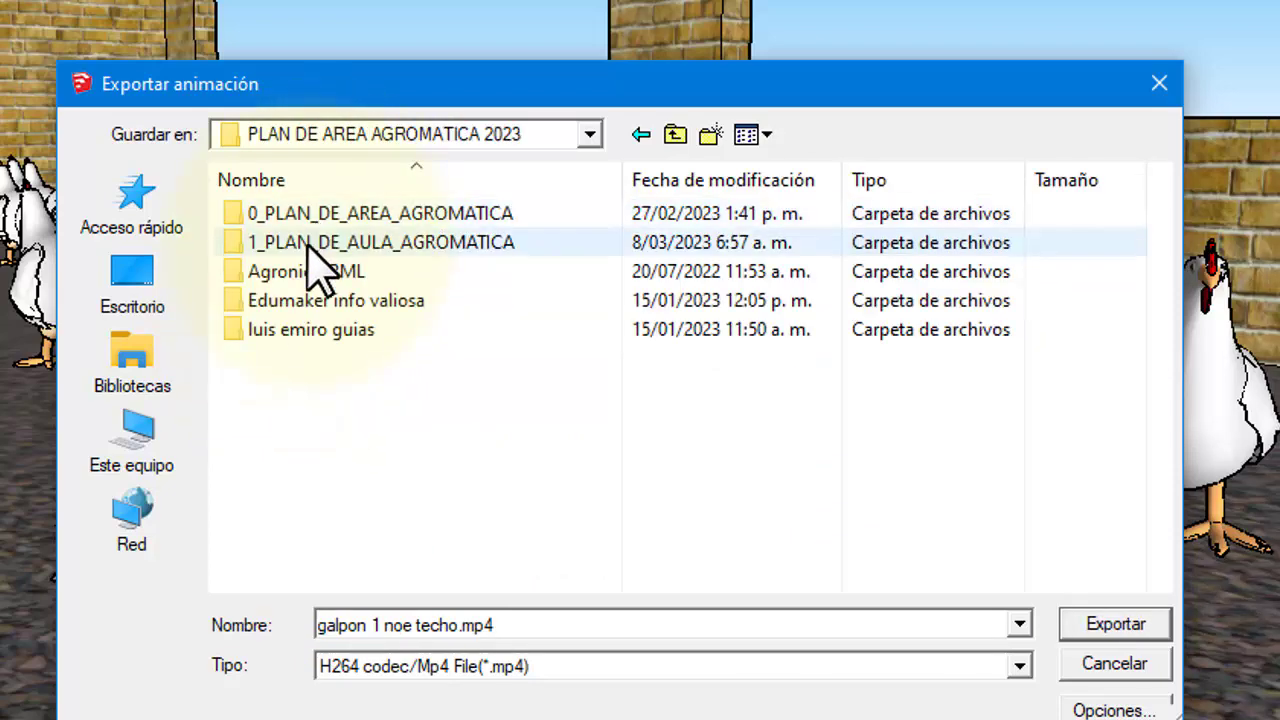
{"action": "double_click", "coordinate": [306, 244]}
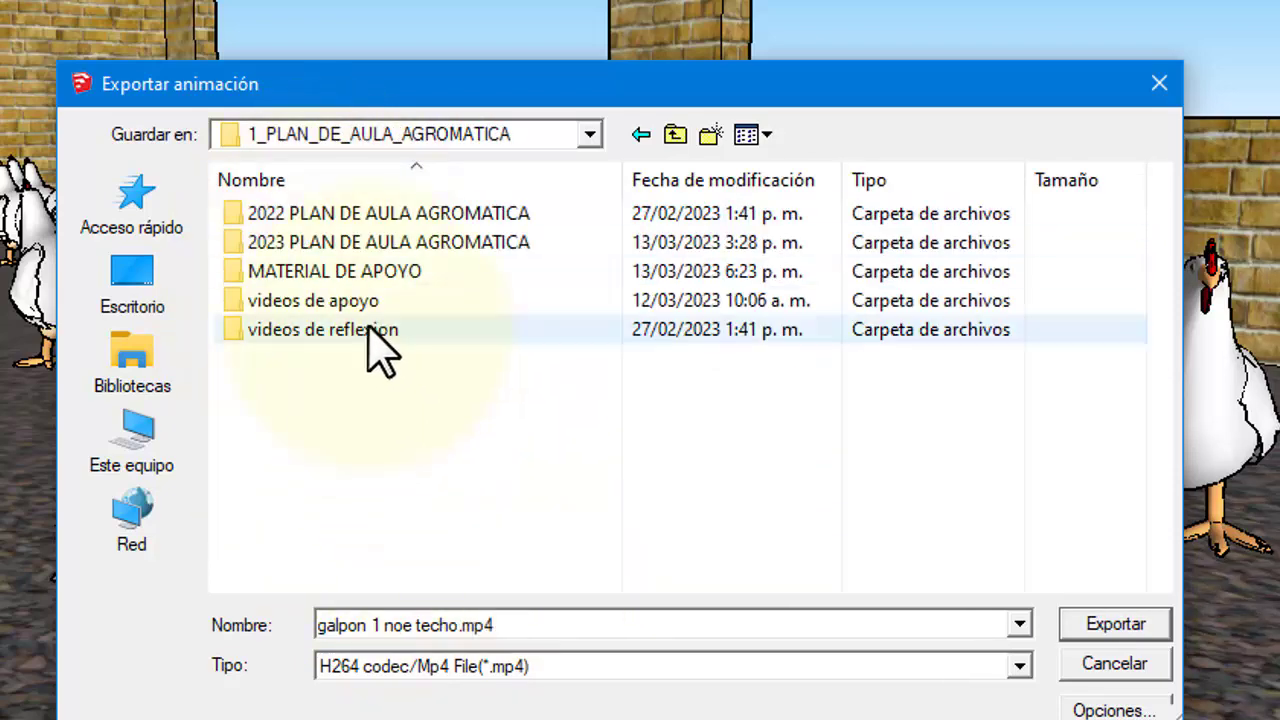
{"action": "left_click", "coordinate": [350, 302]}
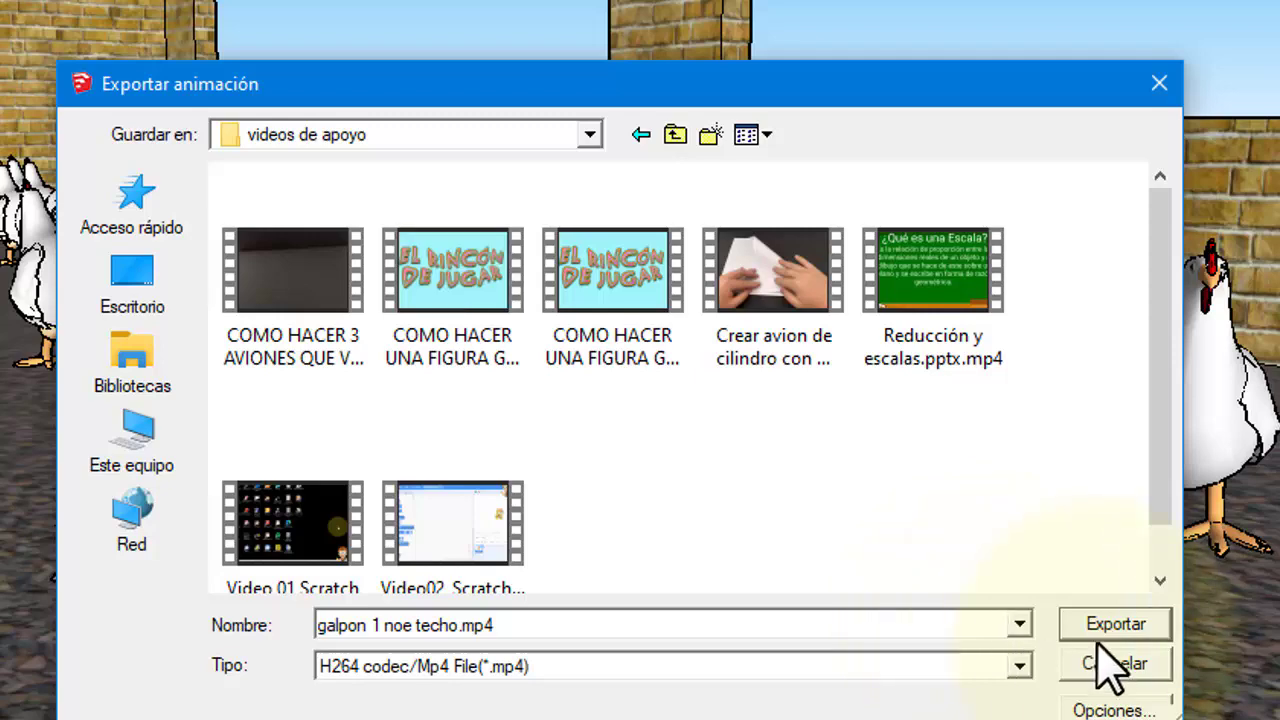
Export galpon 1 noe techo.mp4 and let the 145-frame animation render finish
{"action": "left_click", "coordinate": [1108, 632]}
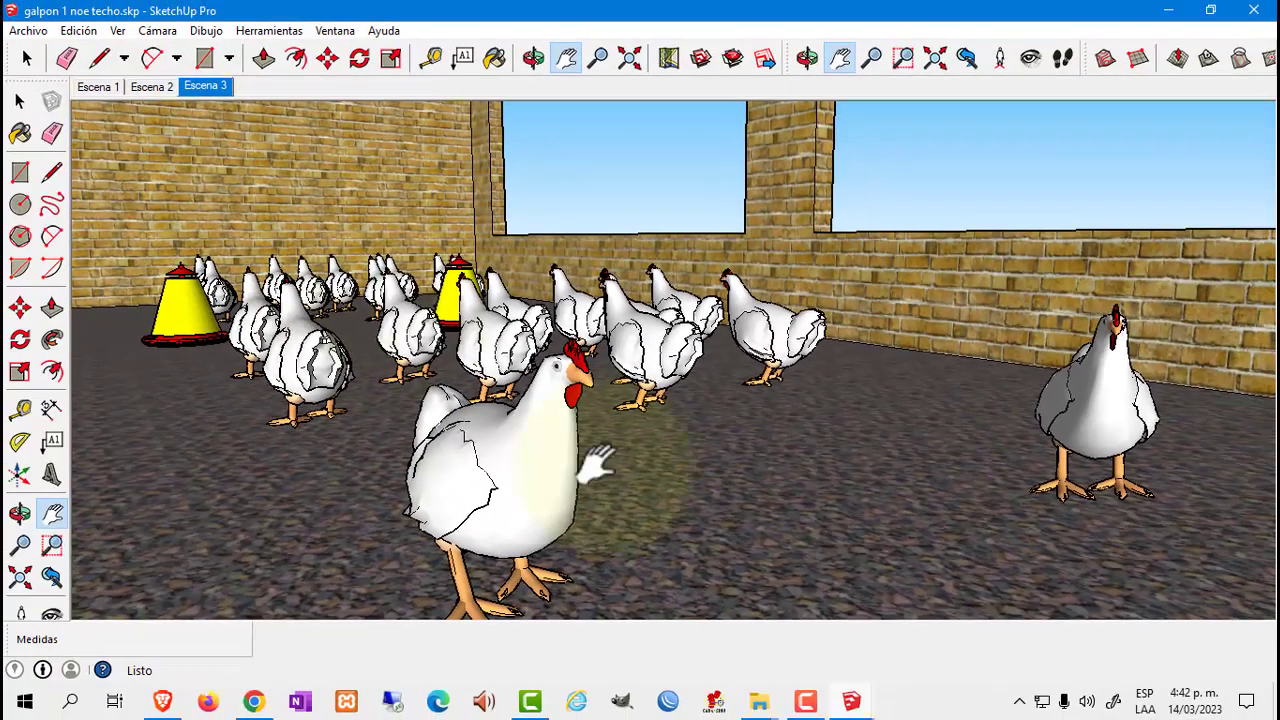
In File Explorer, go to the videos de apoyo folder and play galpon 1 noe techo.mp4
{"action": "left_click", "coordinate": [759, 700]}
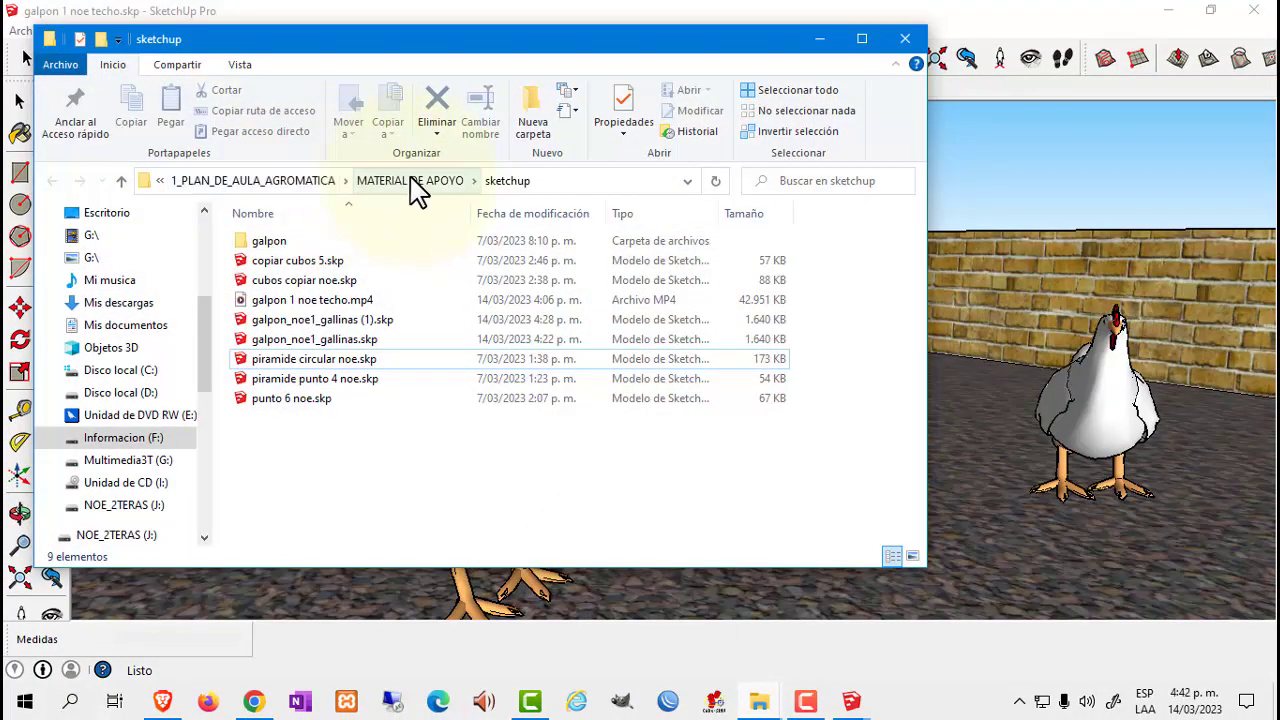
{"action": "left_click", "coordinate": [325, 181]}
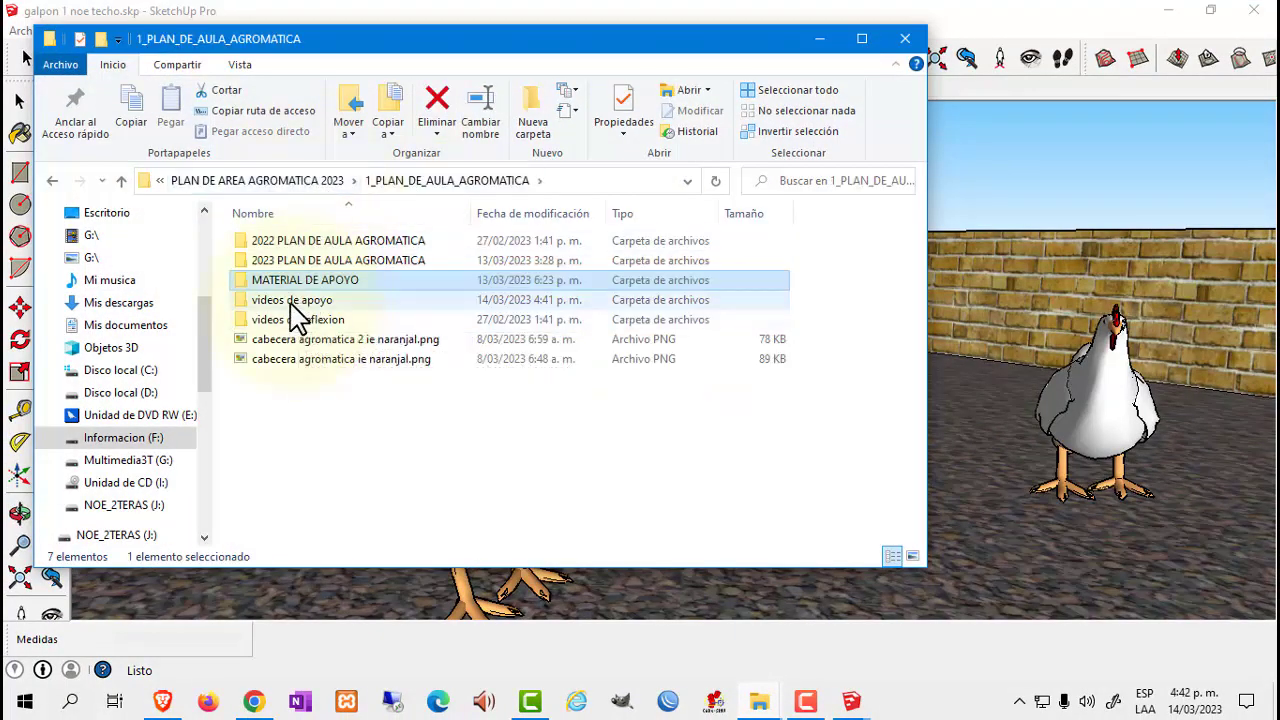
{"action": "double_click", "coordinate": [290, 302]}
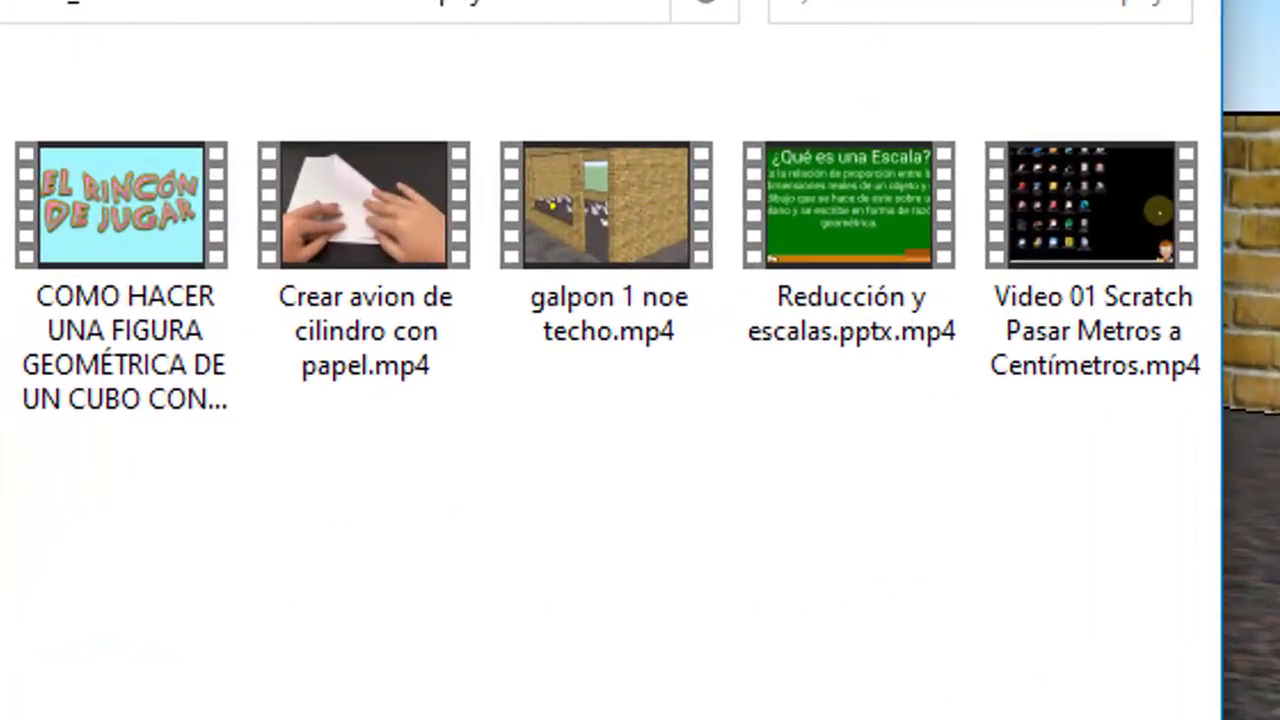
{"action": "left_click", "coordinate": [560, 316]}
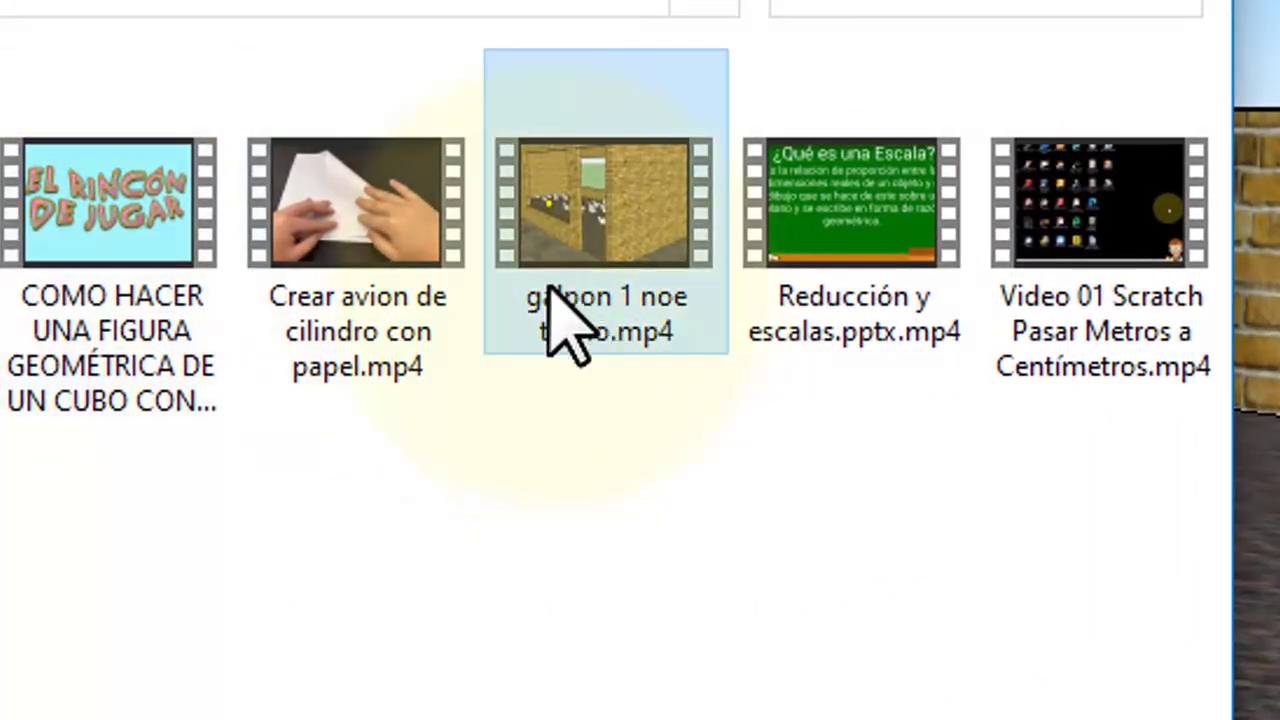
{"action": "double_click", "coordinate": [600, 245]}
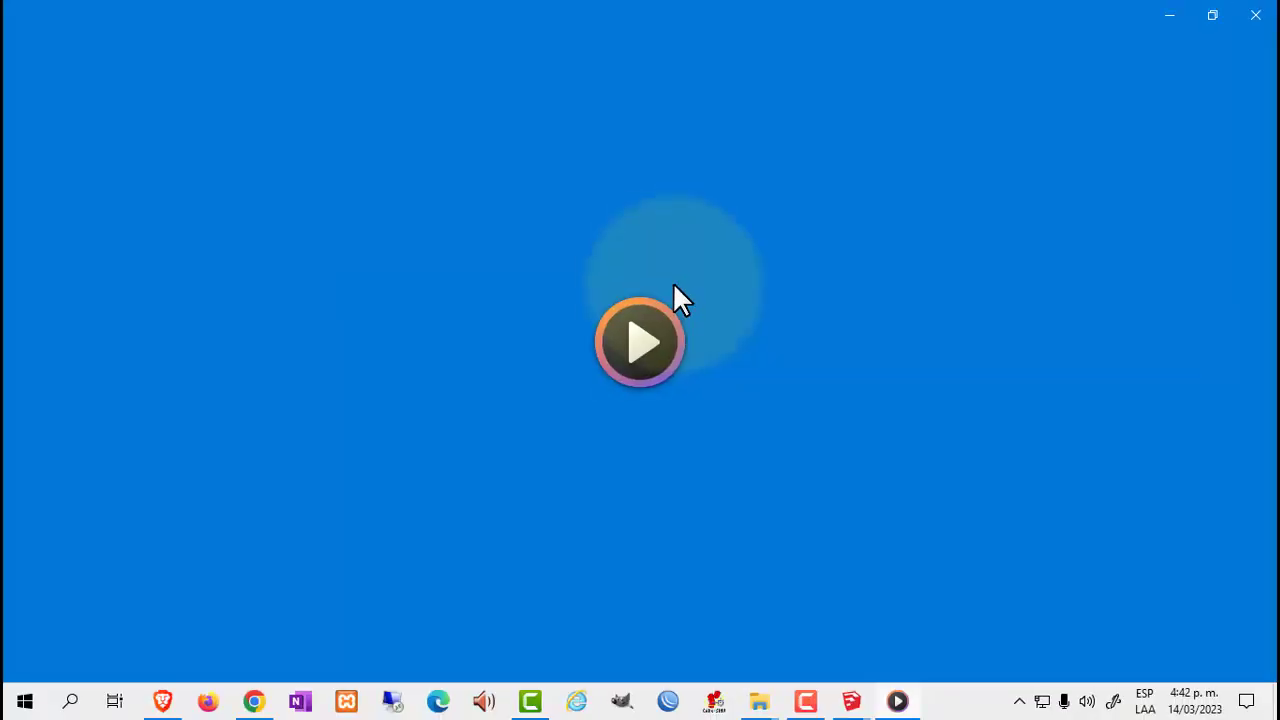